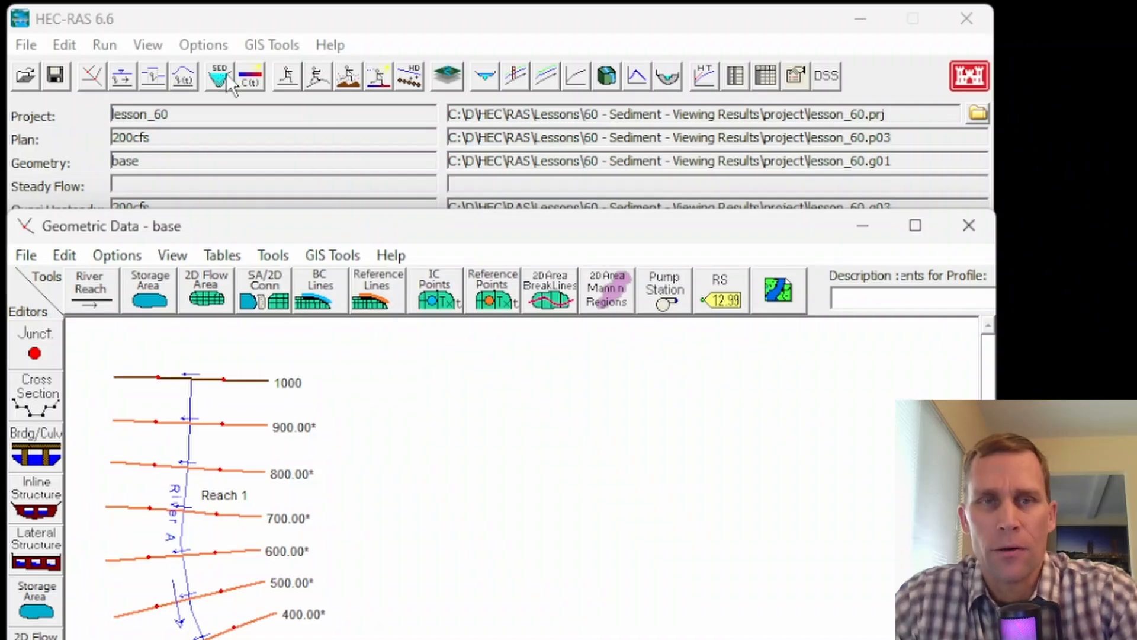
Step: Review the sediment transport analysis setup of the 200cfs plan, close it and return to the geometric data
click(350, 80)
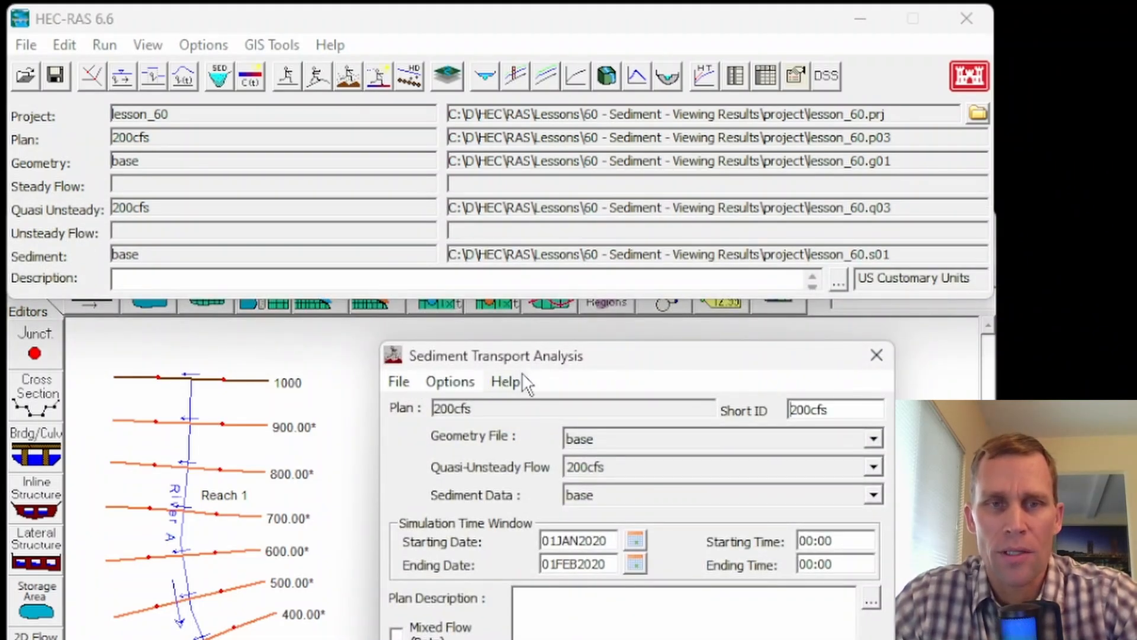
click(874, 356)
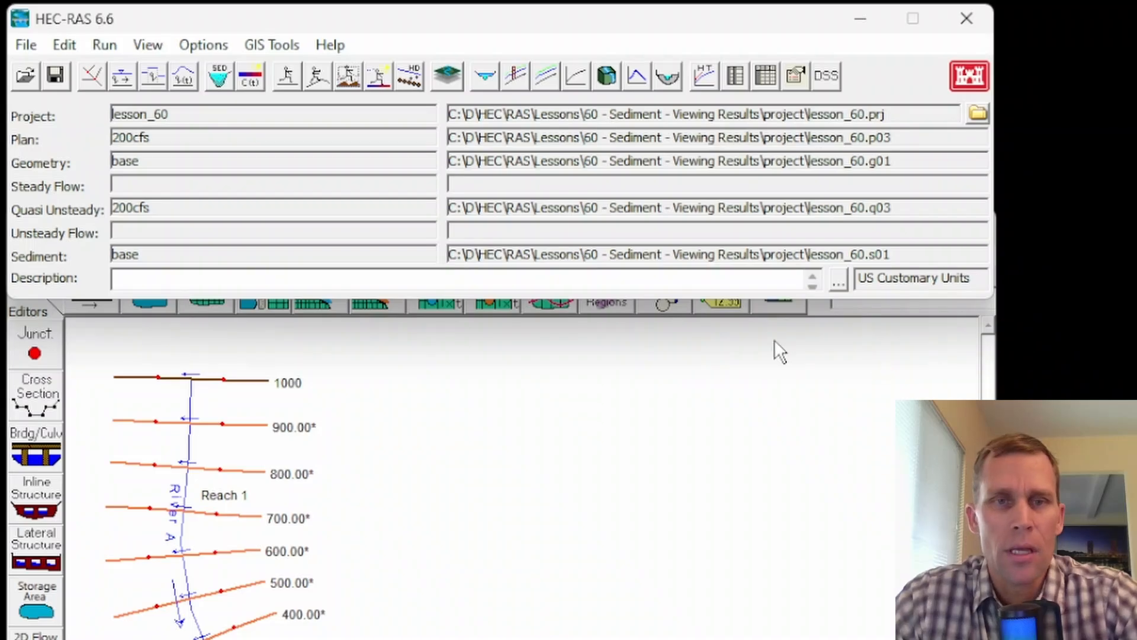
click(740, 347)
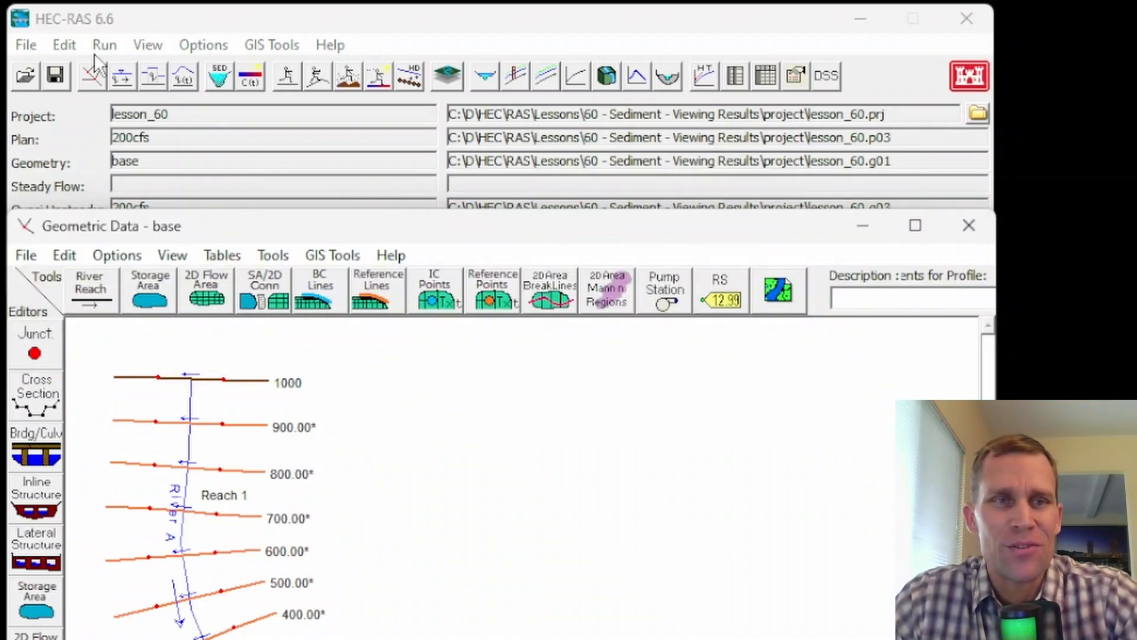
Step: Open the Sediment Output viewer and widen its variable selection area
click(143, 50)
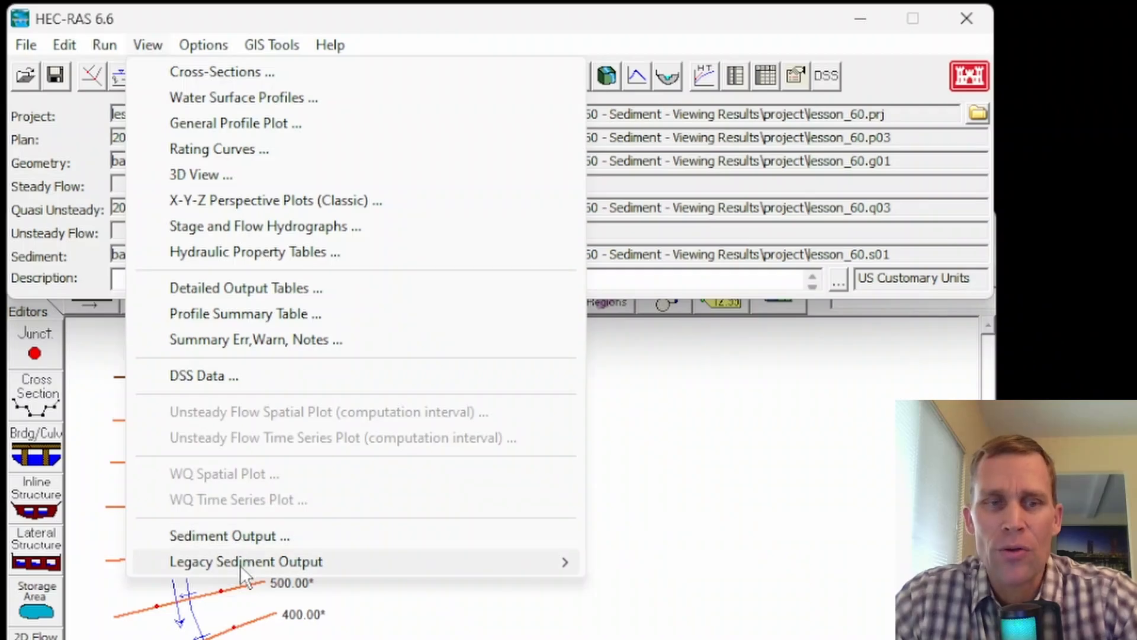
mouse_move(237, 568)
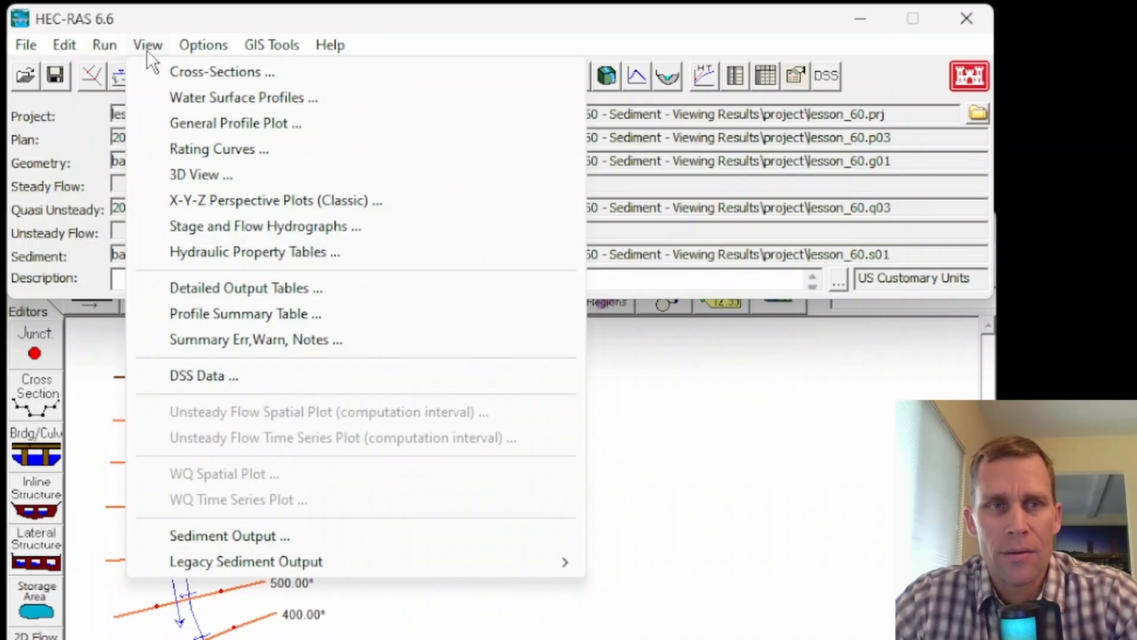
click(147, 49)
click(148, 49)
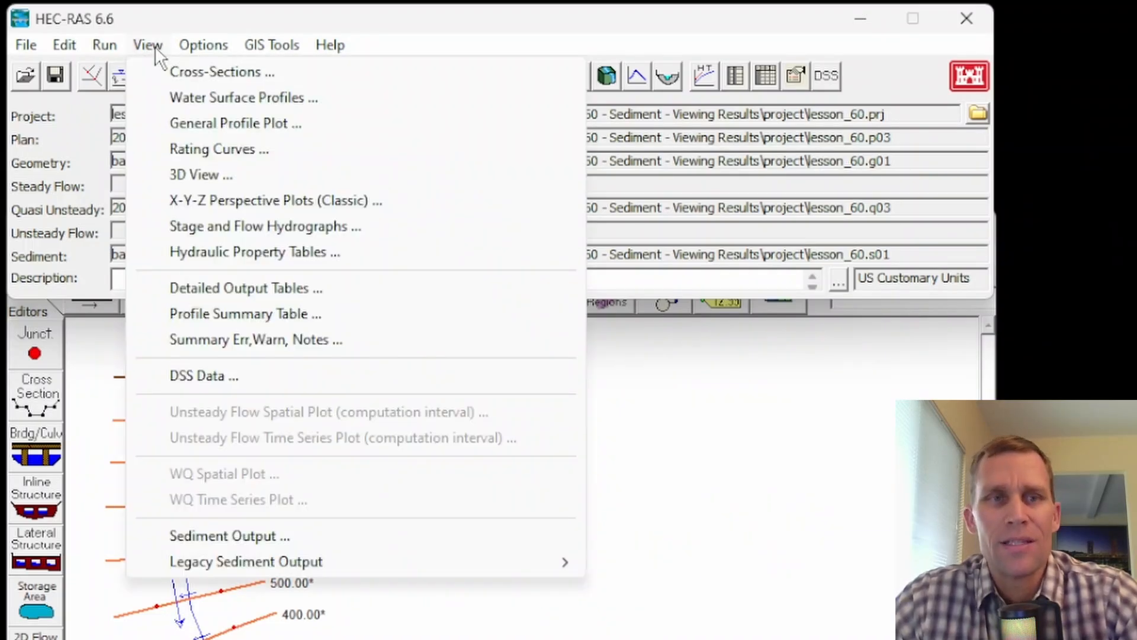
click(201, 535)
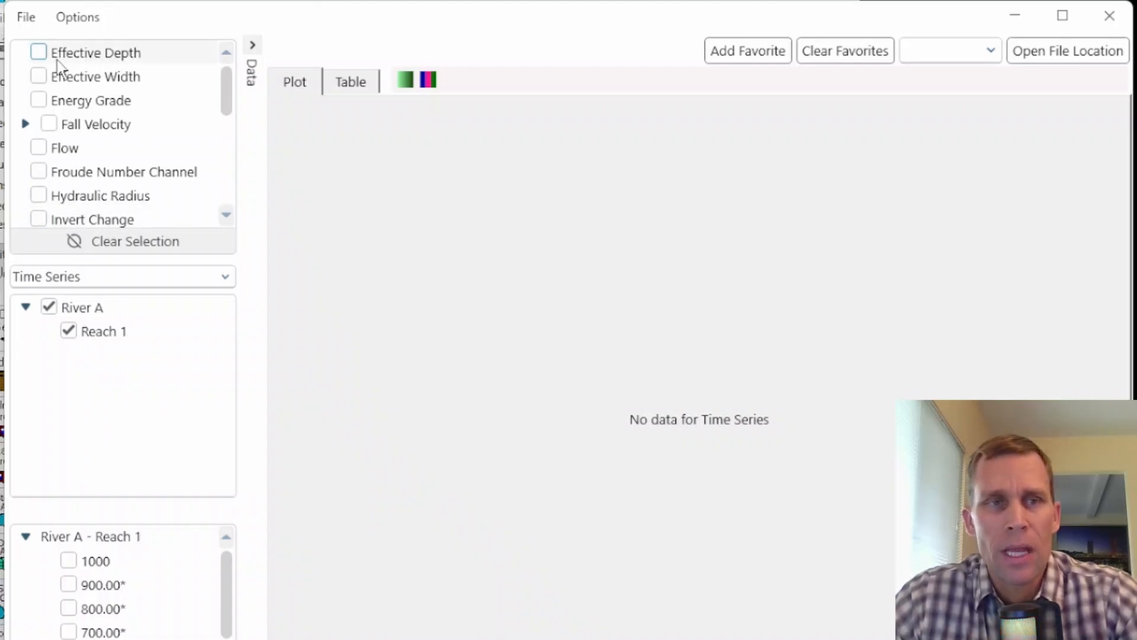
drag(226, 94, 262, 68)
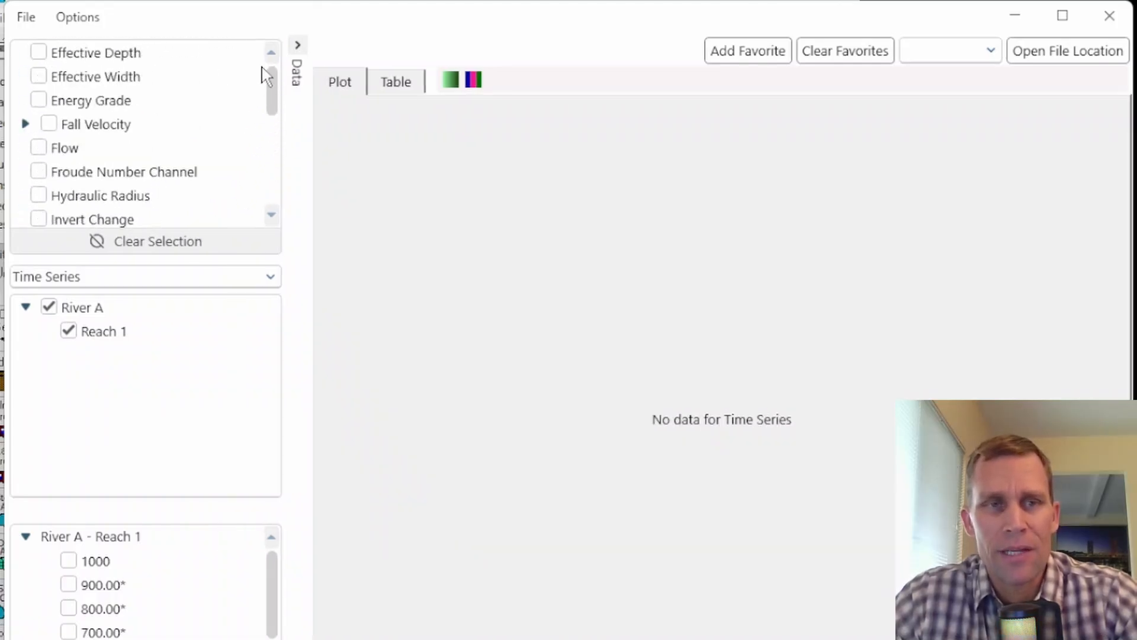
Step: Examine the available plot types, the River A and Reach 1 selection, and the list of cross sections for the reach
click(126, 281)
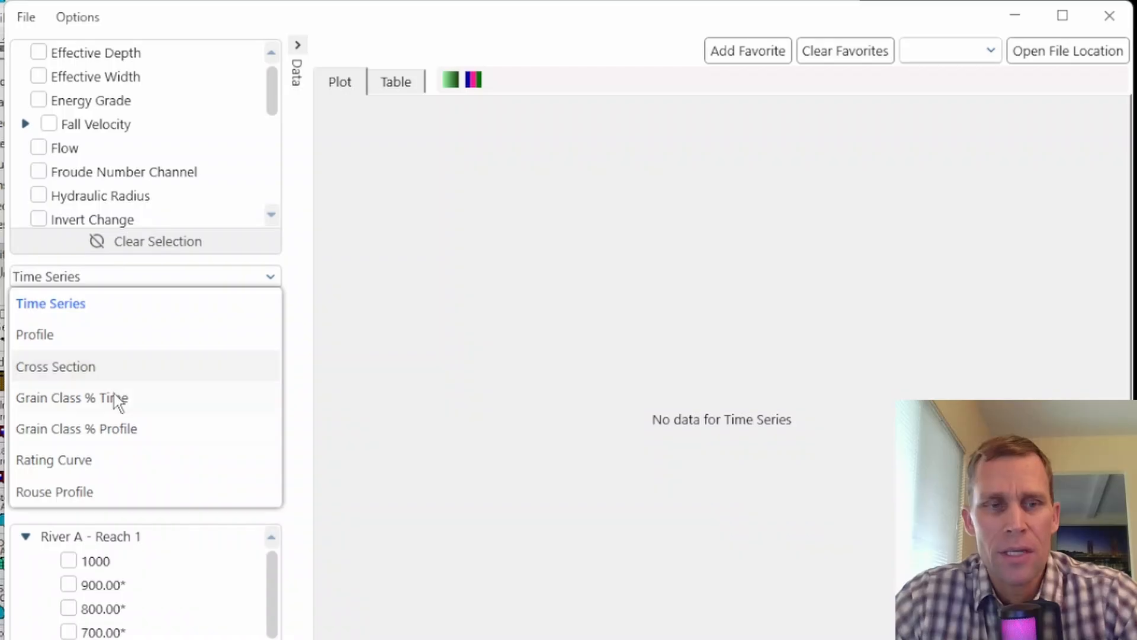
click(75, 307)
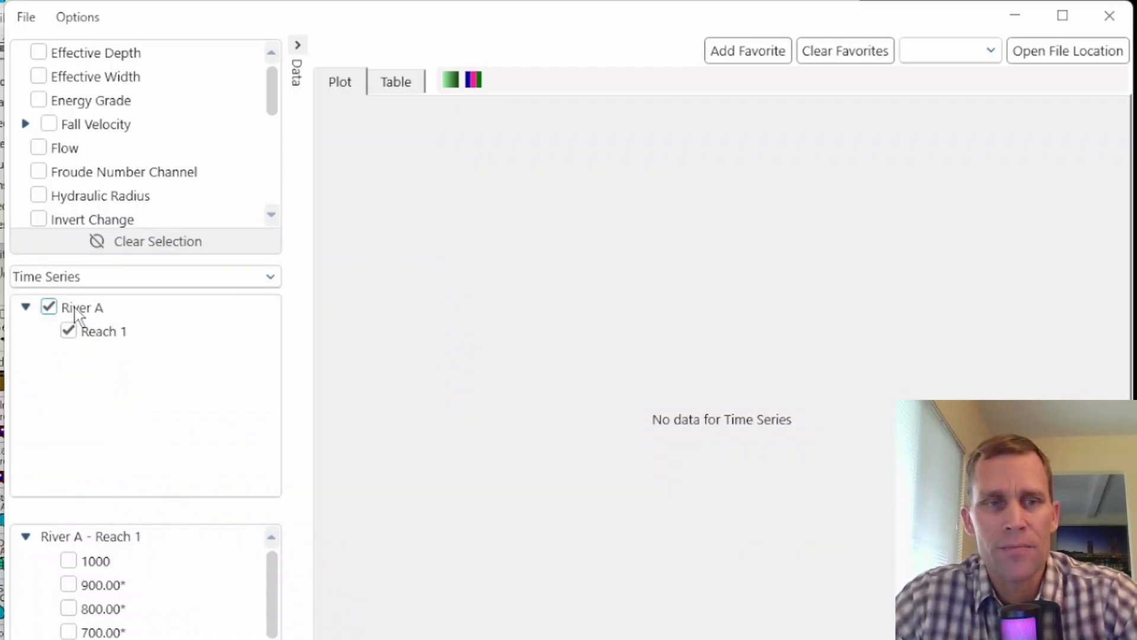
click(50, 308)
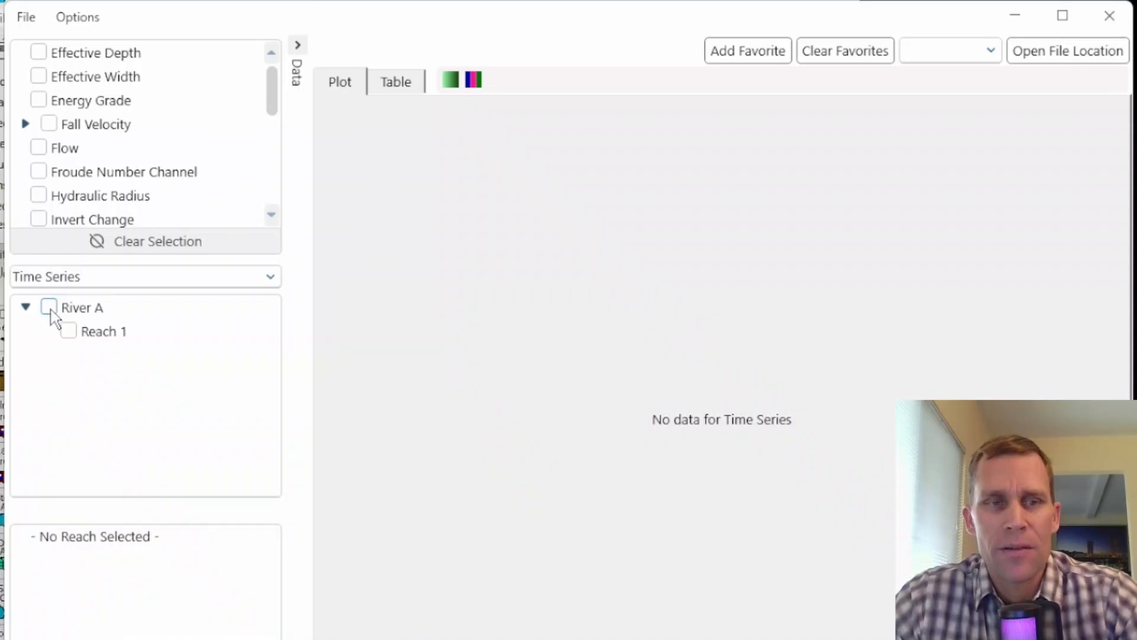
click(50, 309)
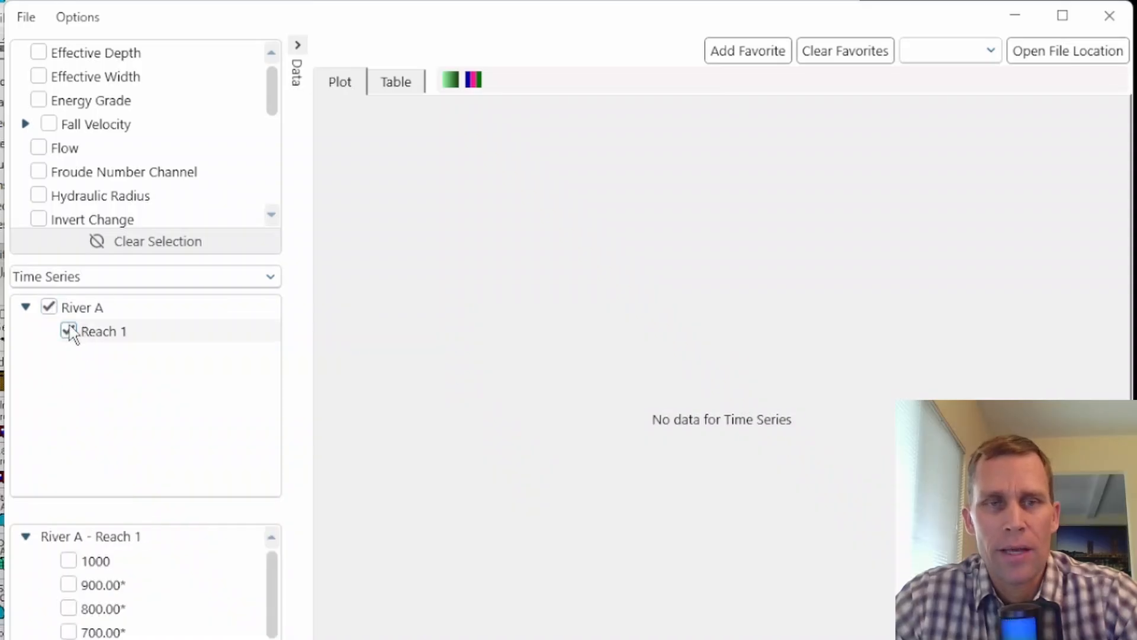
click(25, 308)
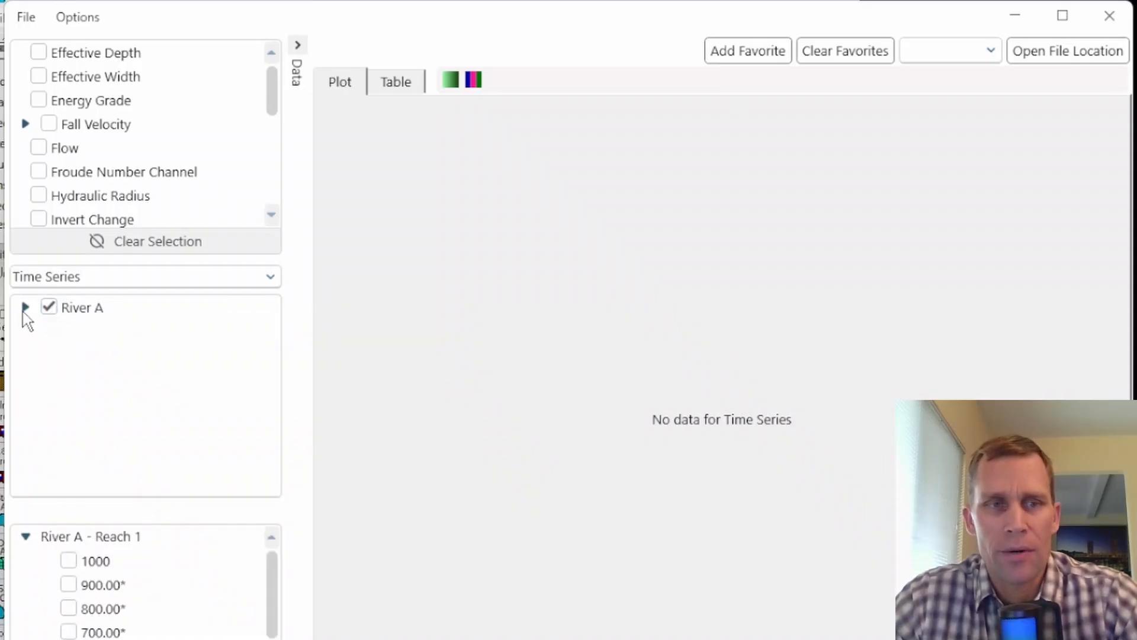
click(25, 308)
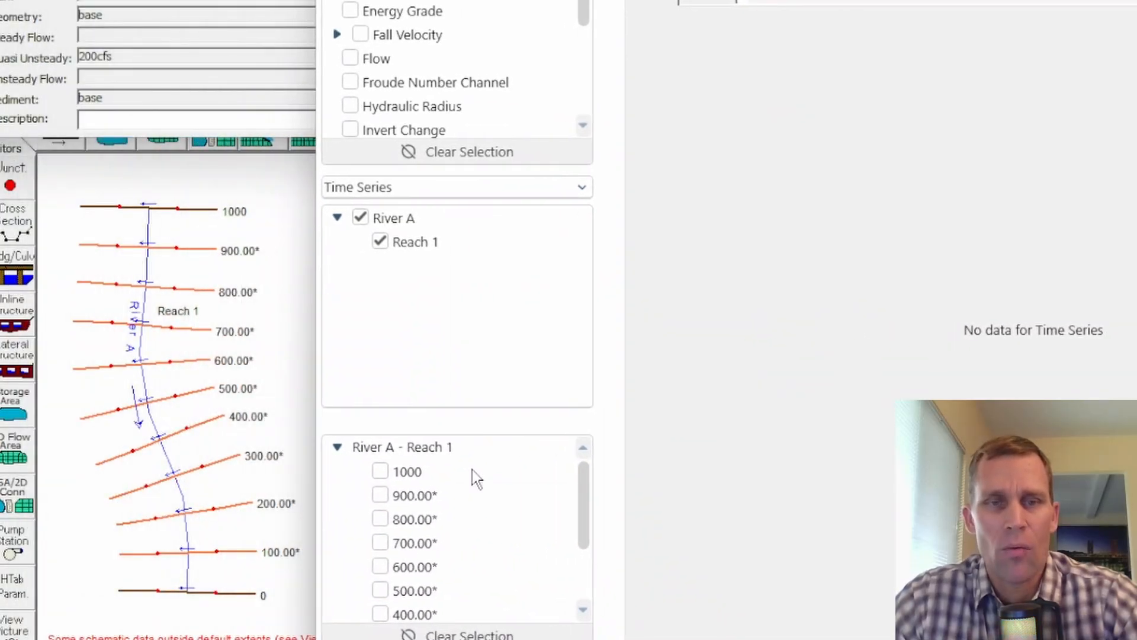
scroll(437, 590, down, 2)
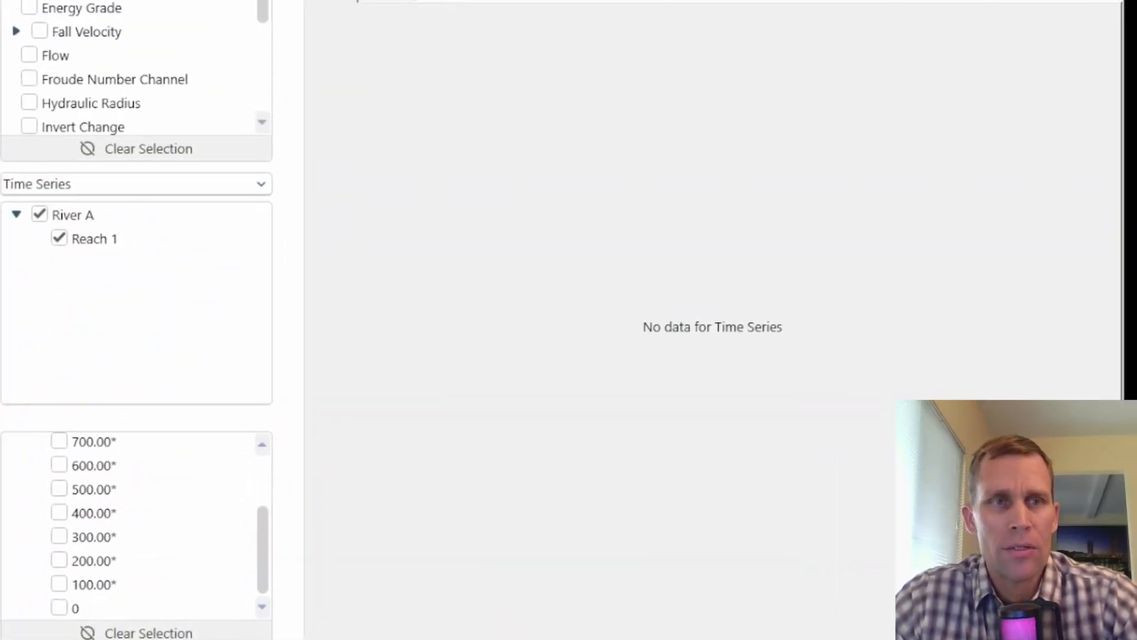
Step: Preview the Profile and Cross Section plot types and return the output to Time Series
click(192, 188)
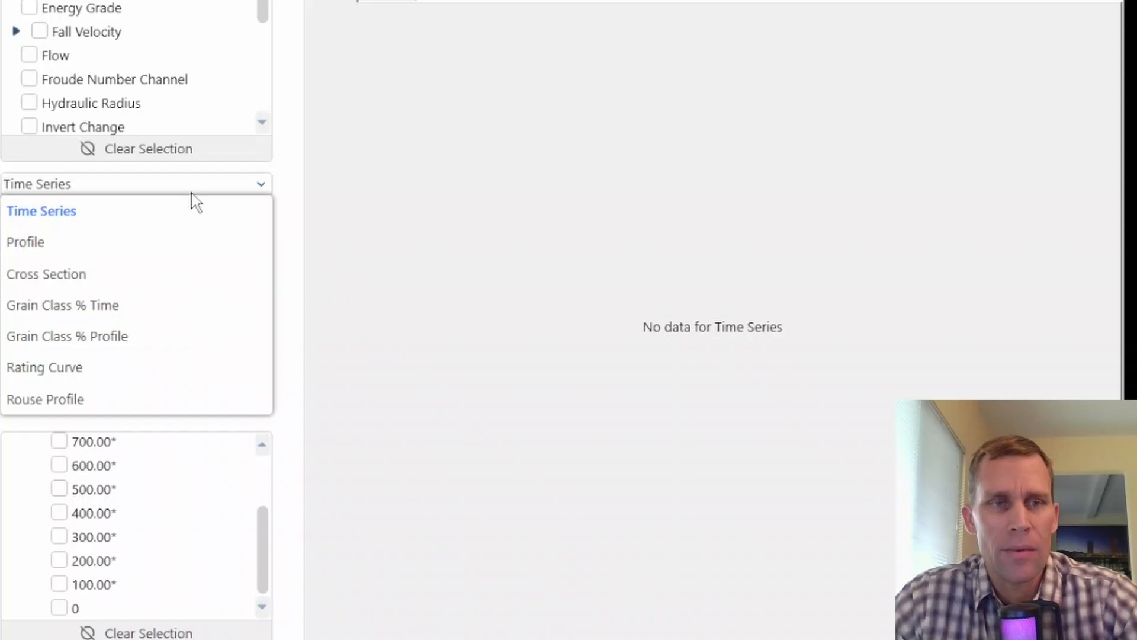
click(62, 245)
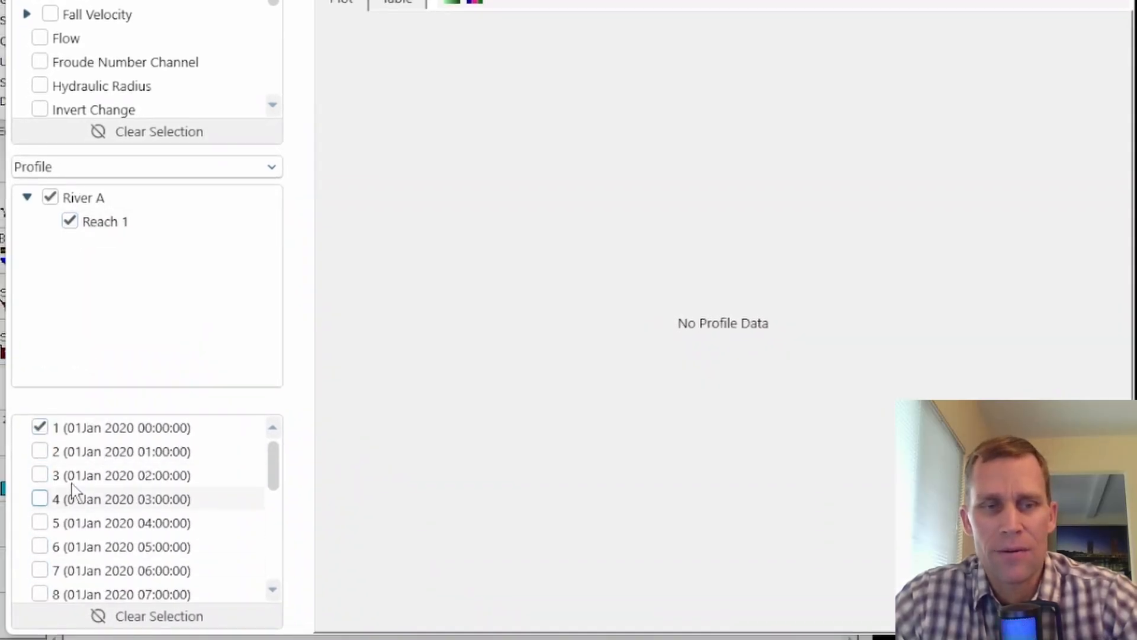
click(110, 162)
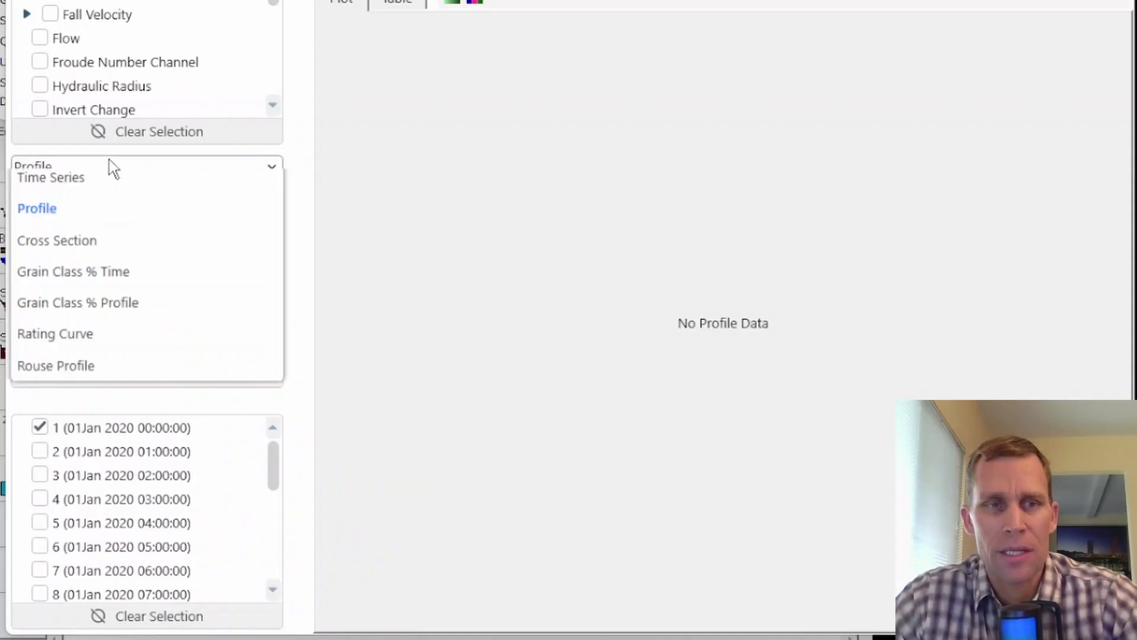
click(84, 257)
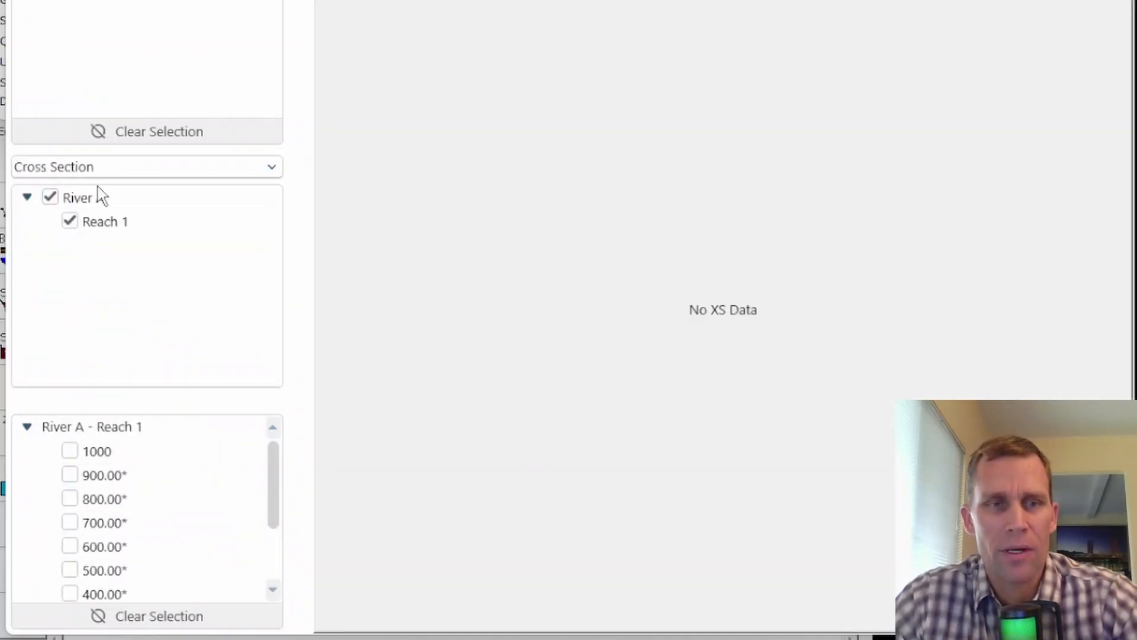
click(103, 172)
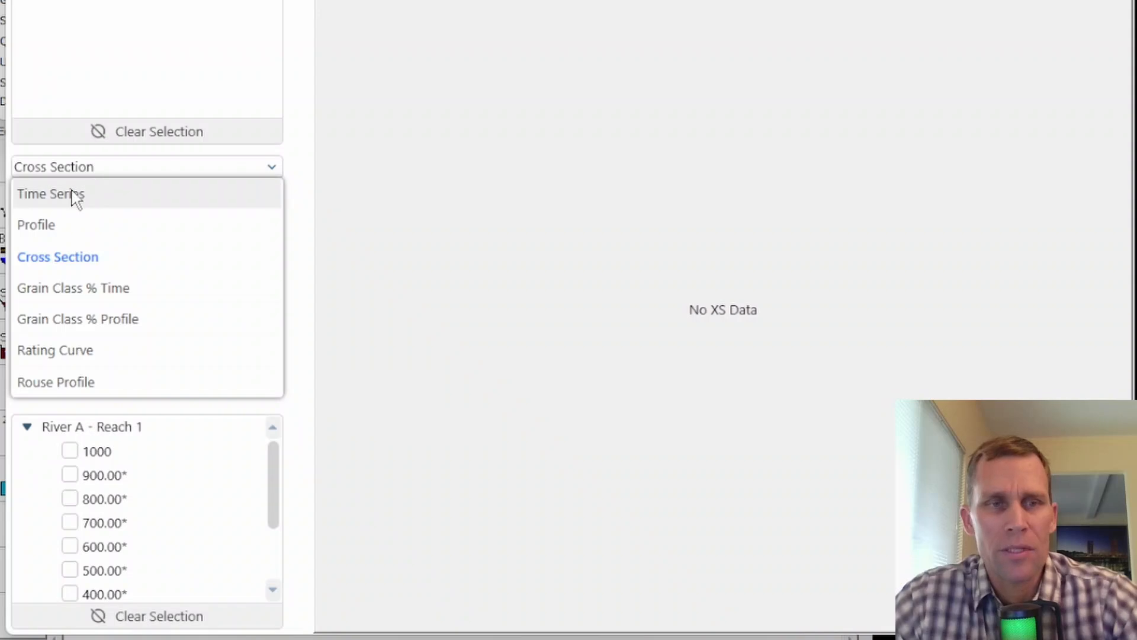
click(73, 195)
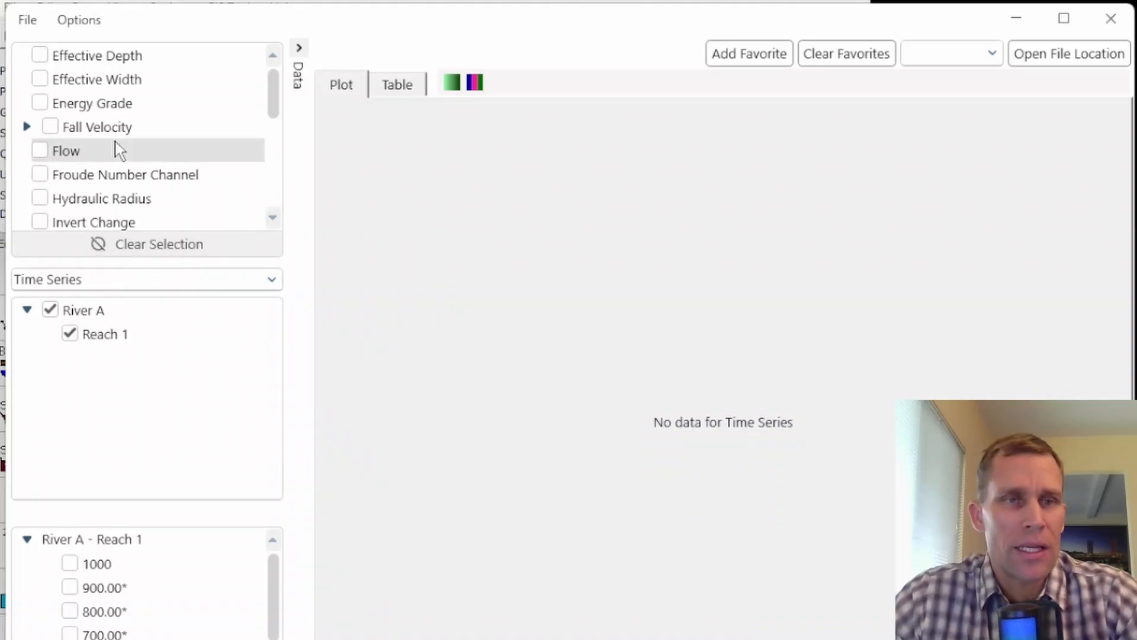
Step: Plot the Invert Elevation time series for cross section 600.00* of River A, Reach 1
scroll(77, 181, down, 2)
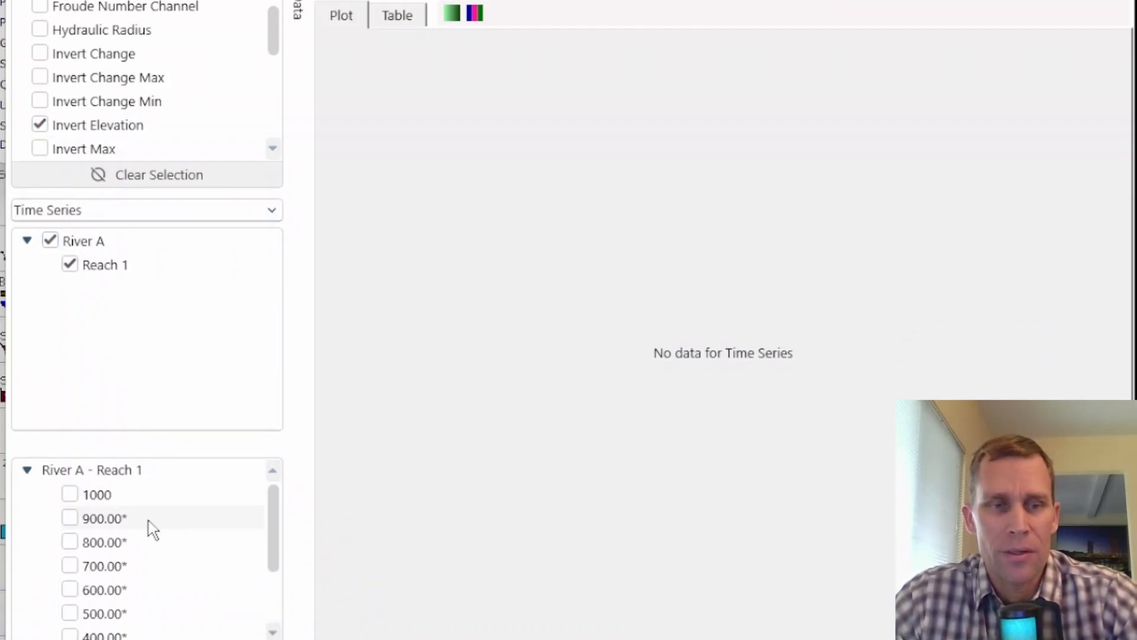
click(70, 546)
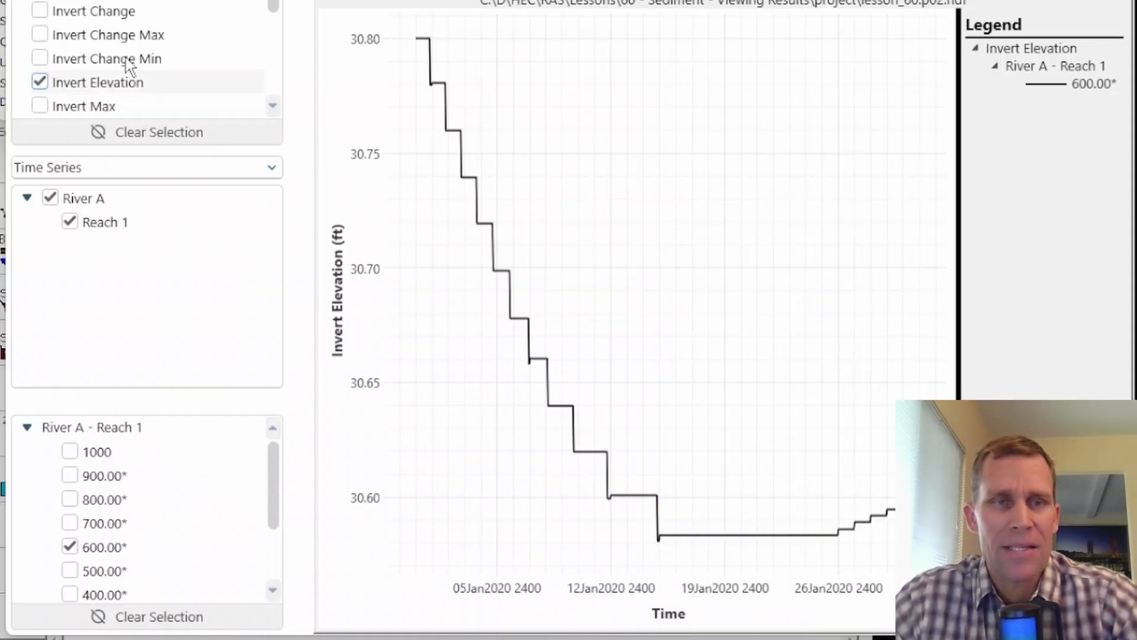
mouse_move(279, 3)
mouse_down()
mouse_move(295, 55)
mouse_move(282, 0)
mouse_up()
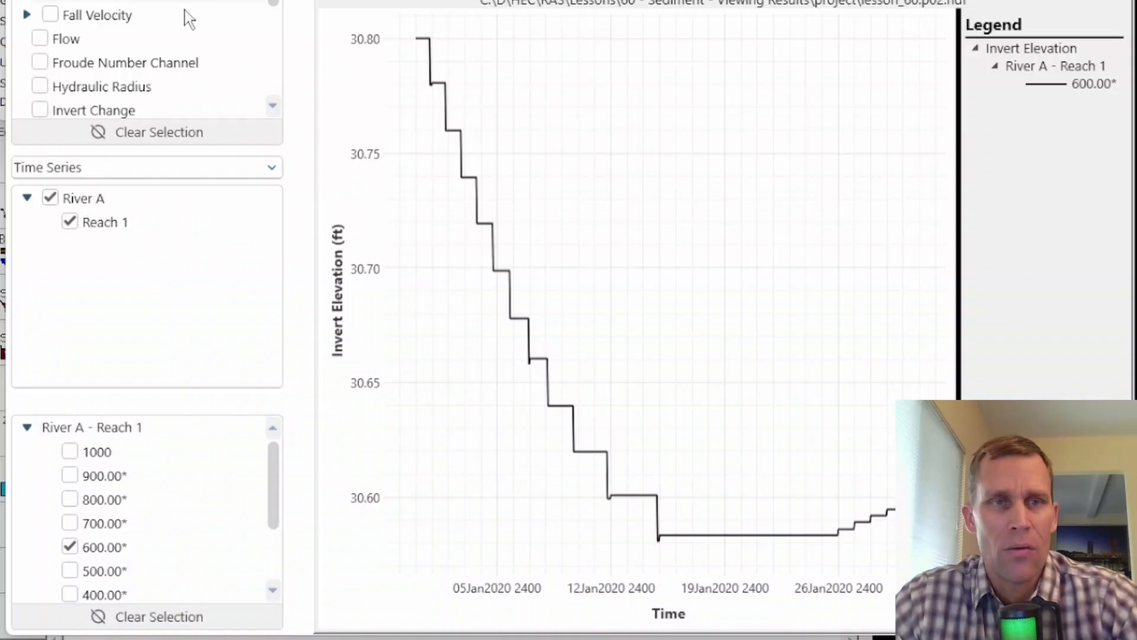
key(alt+Tab)
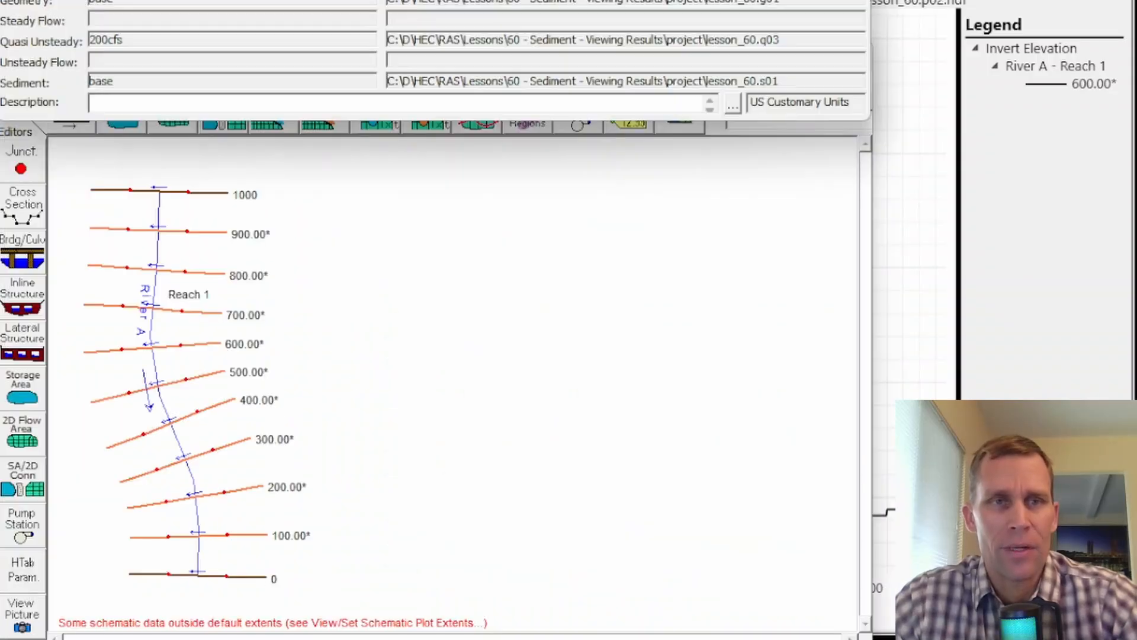
key(alt+v)
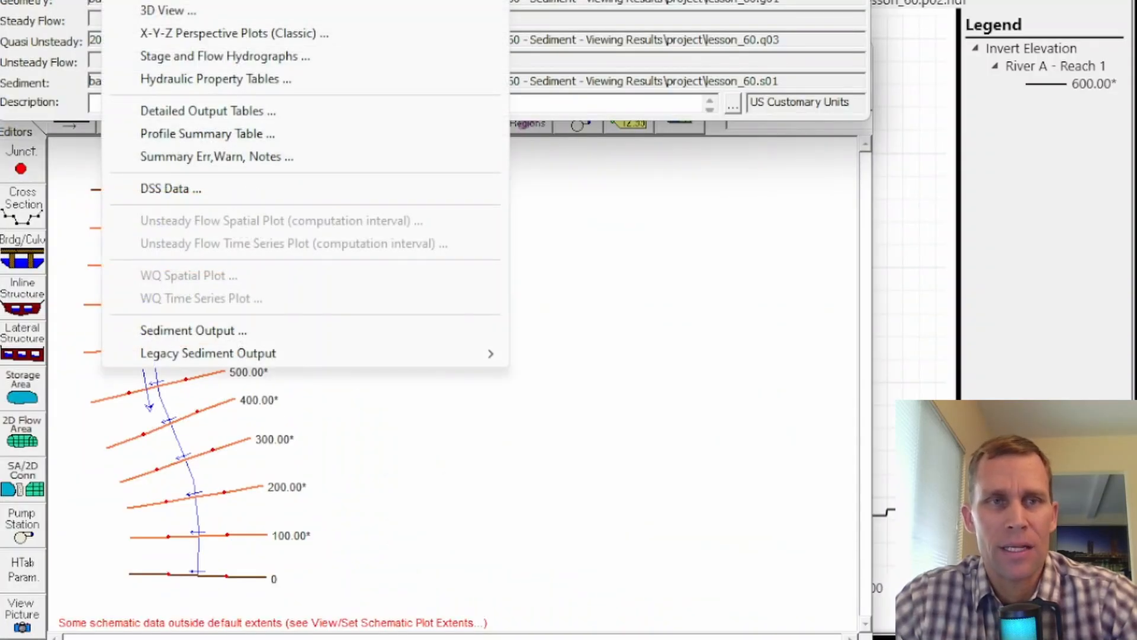
key(Escape)
key(alt+Tab)
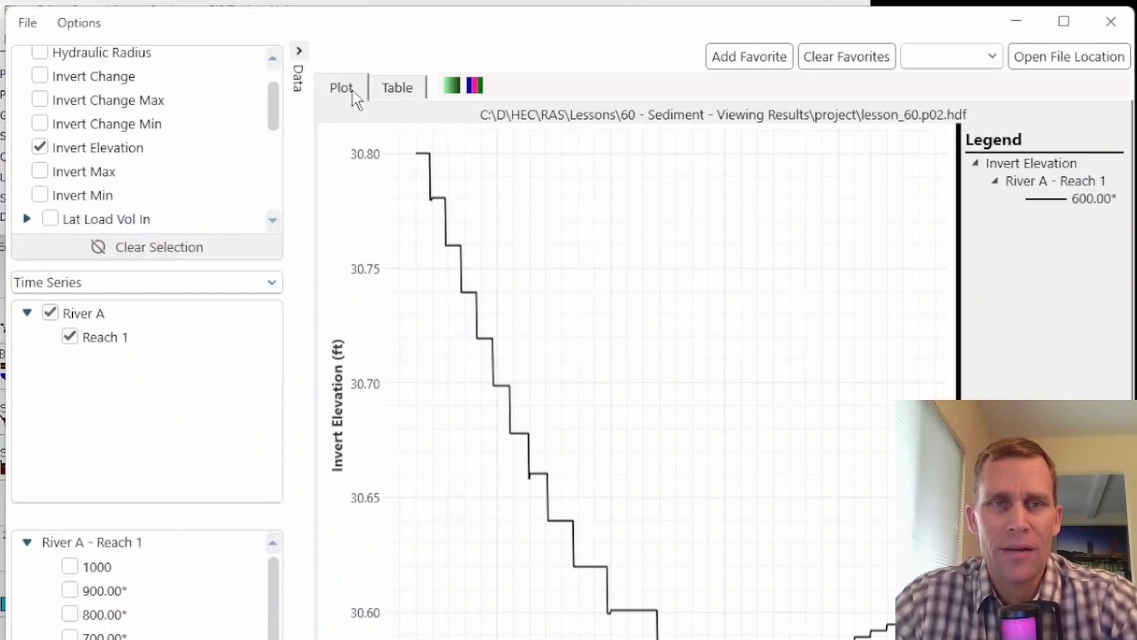
Step: View the invert elevation results for cross section 600.00* as a table and return to the plot
click(404, 95)
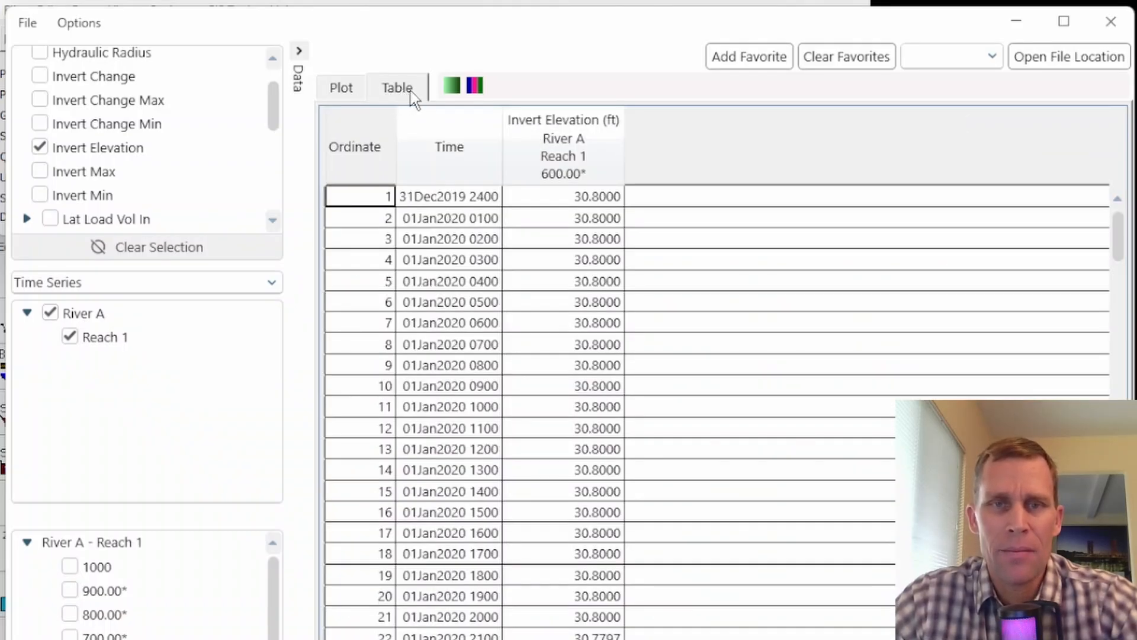
click(349, 92)
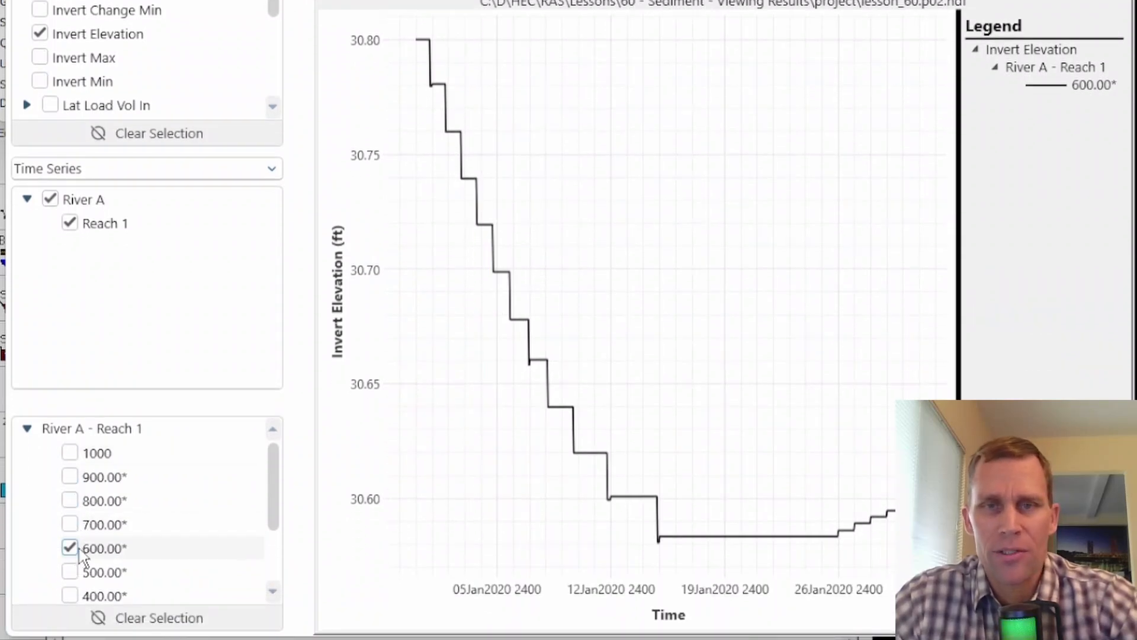
Step: Add cross sections 700.00*, 800.00*, 500.00* and 400.00* to the invert elevation plot for comparison
scroll(77, 553, down, 1)
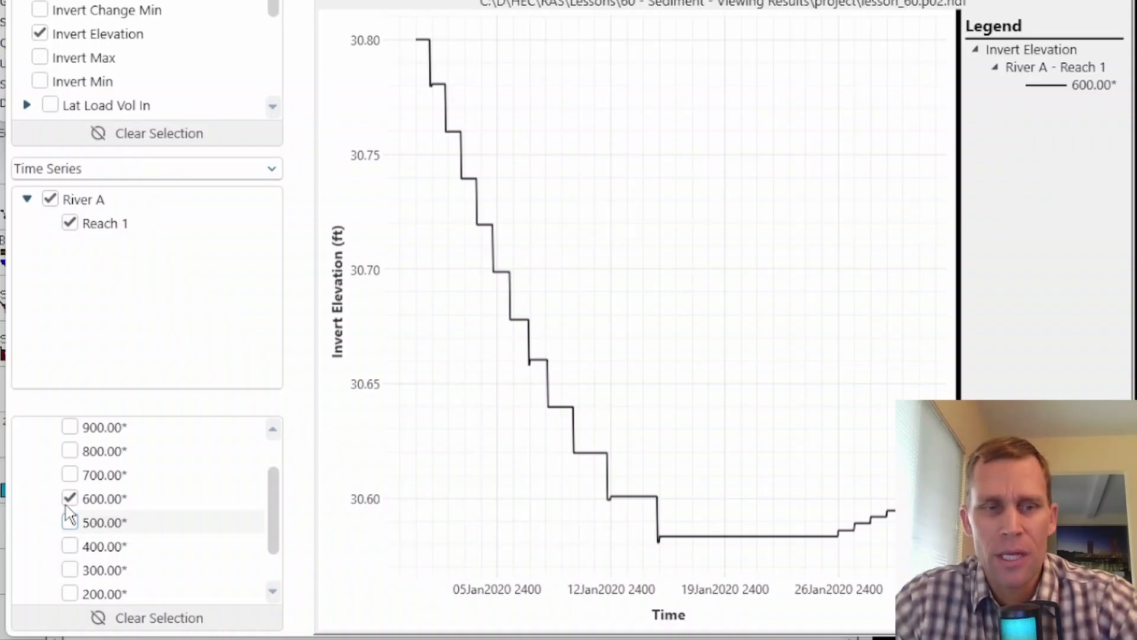
click(70, 475)
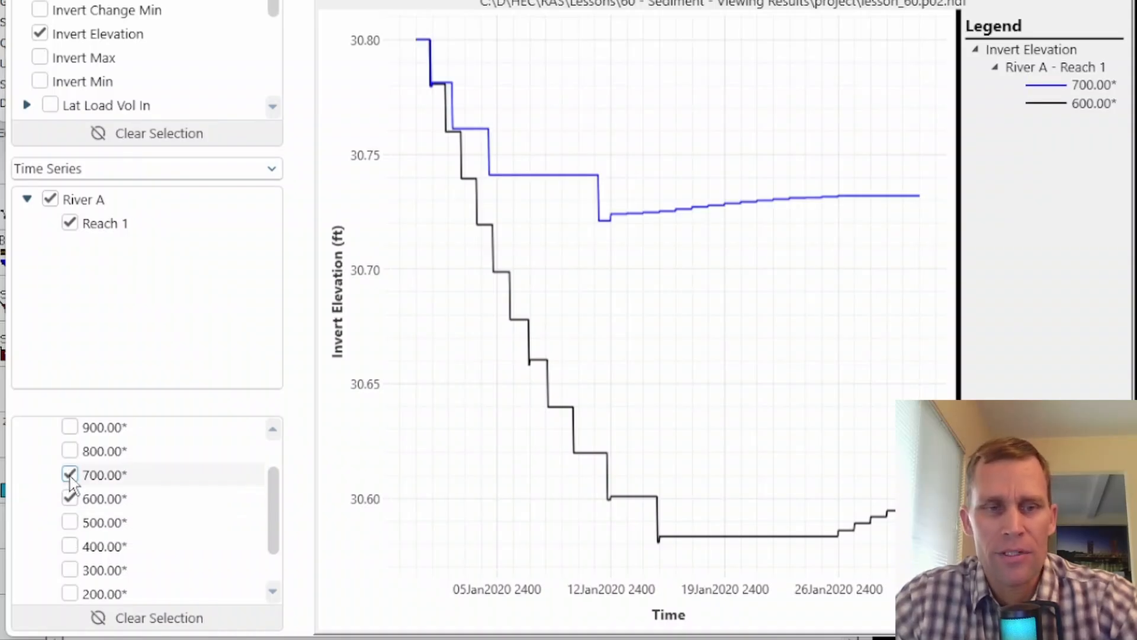
click(70, 451)
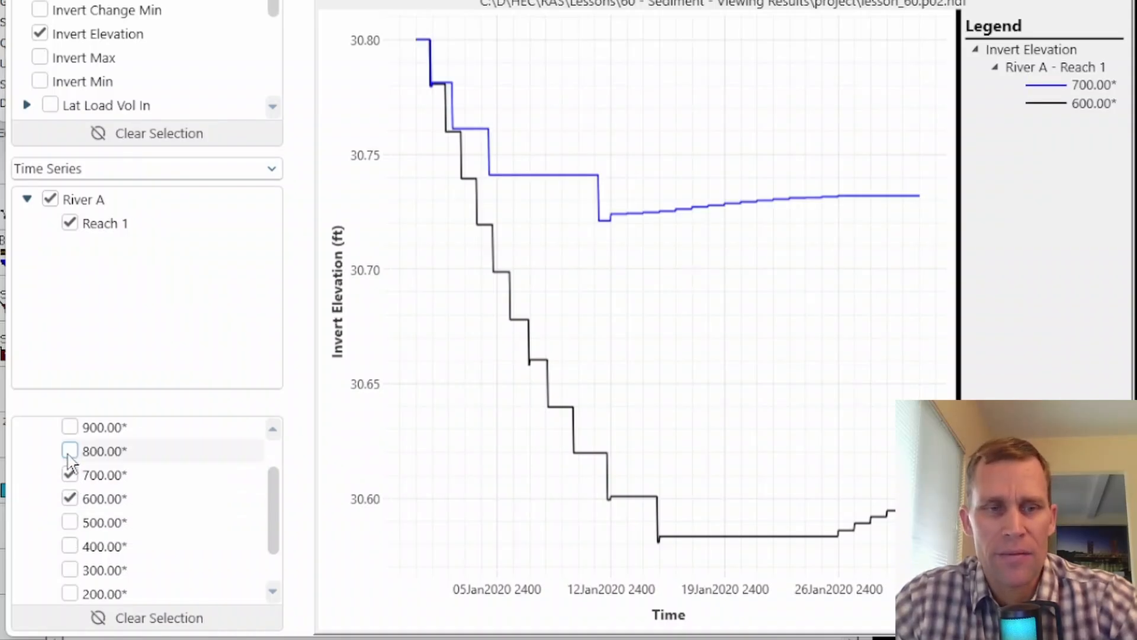
click(69, 522)
click(69, 546)
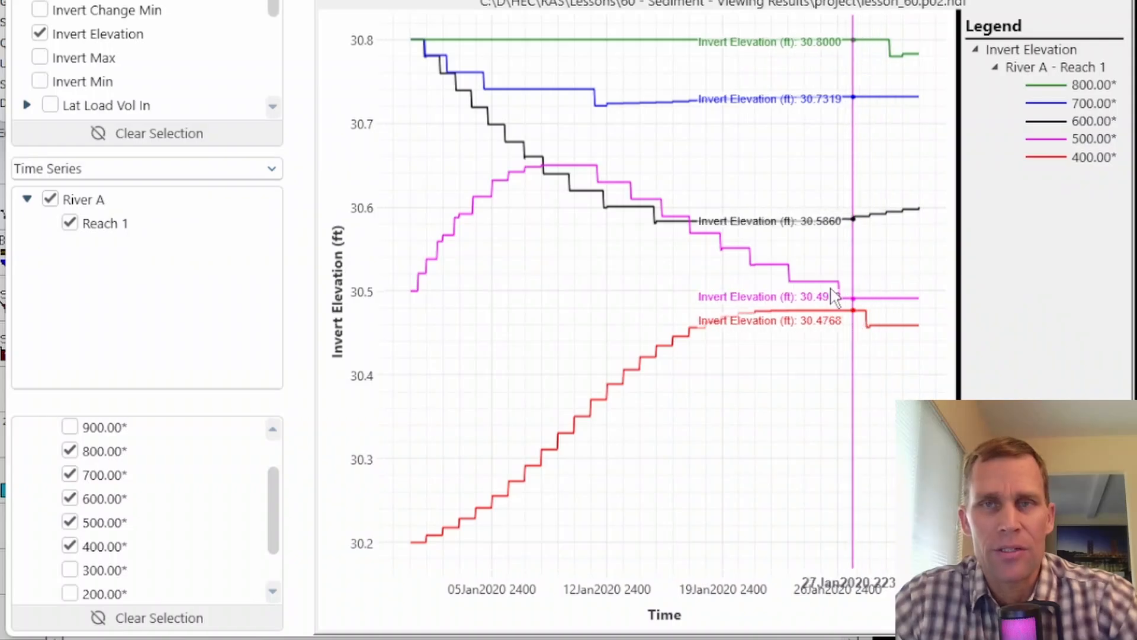
Step: Remove cross sections 800.00*, 700.00*, 400.00* and 500.00* from the plot, keeping only 600.00*
click(70, 452)
click(71, 475)
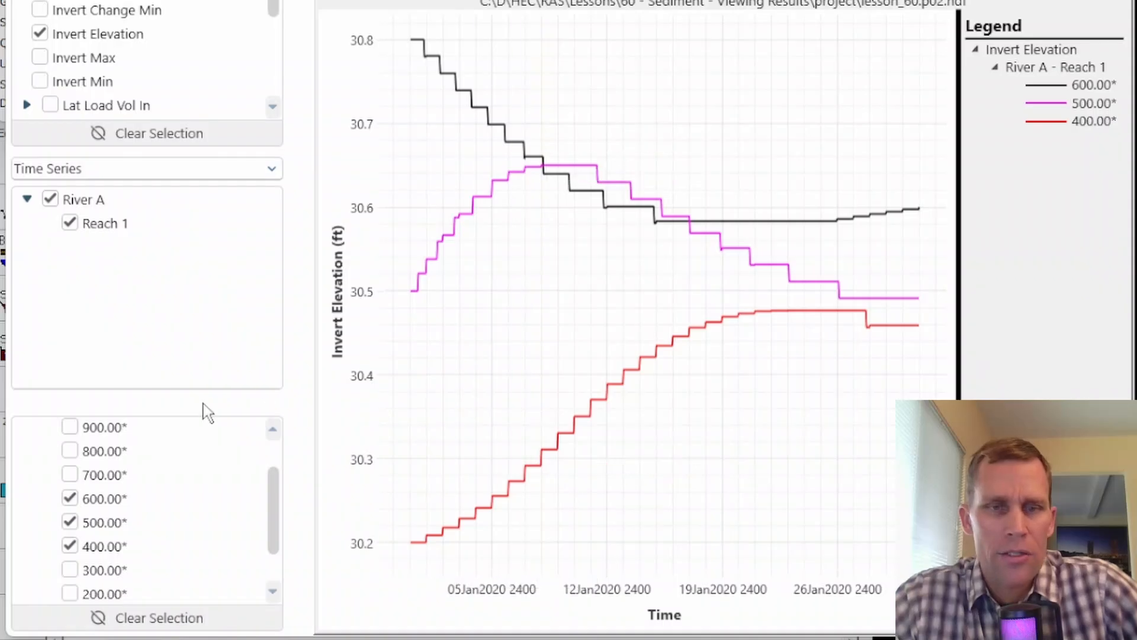
click(70, 545)
click(70, 523)
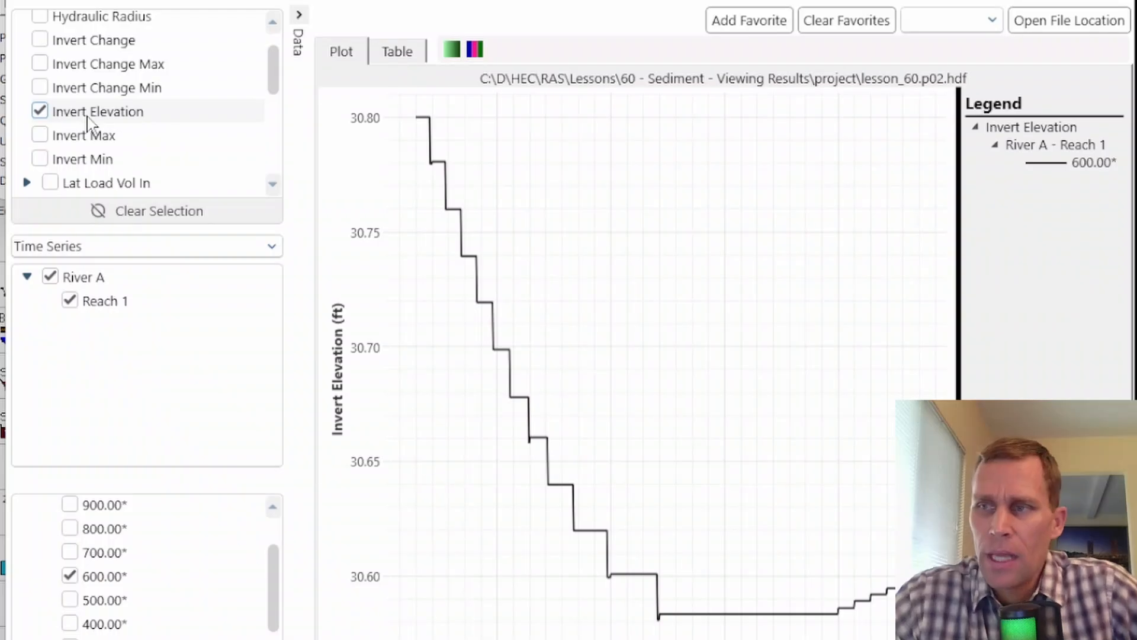
Step: Add the Shear Stress time series for cross section 600.00* to the invert elevation plot
scroll(88, 123, down, 3)
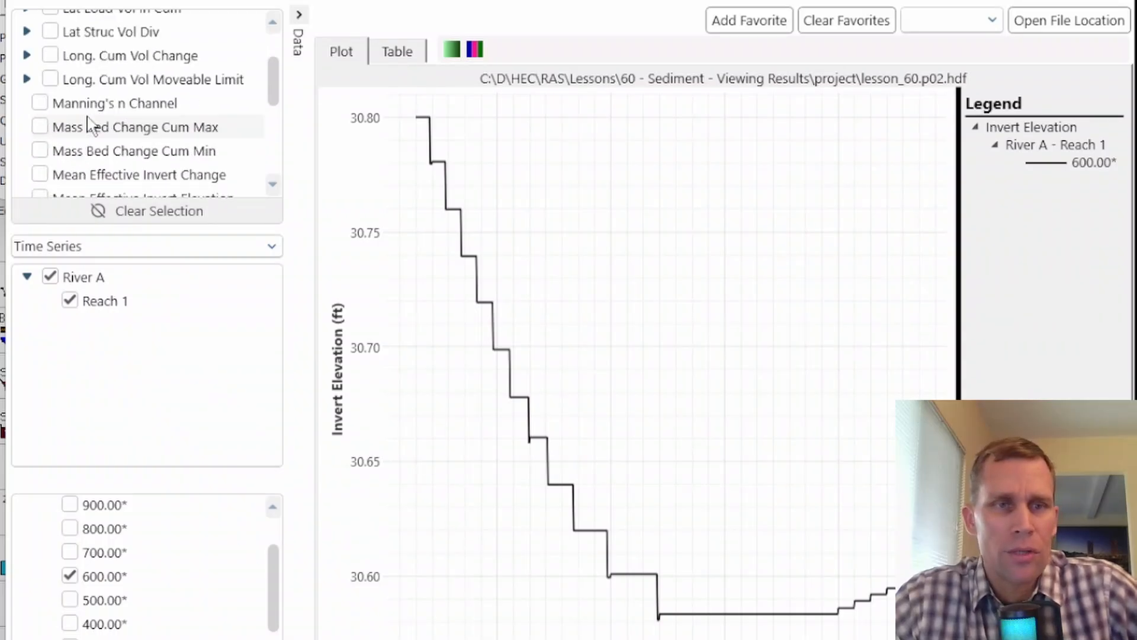
scroll(89, 124, down, 5)
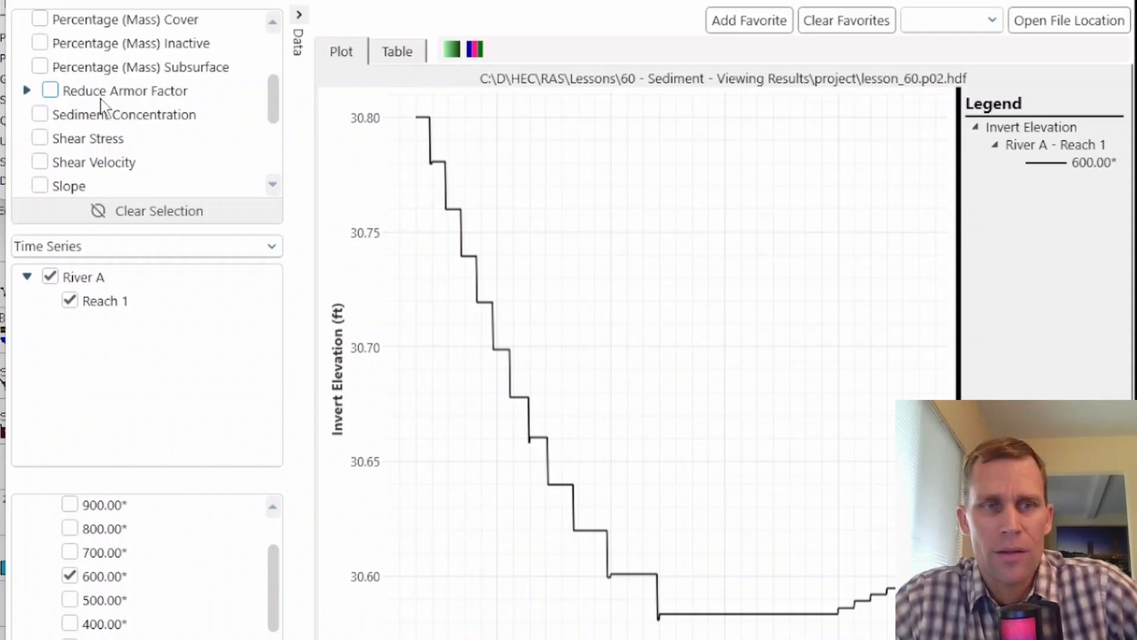
click(39, 138)
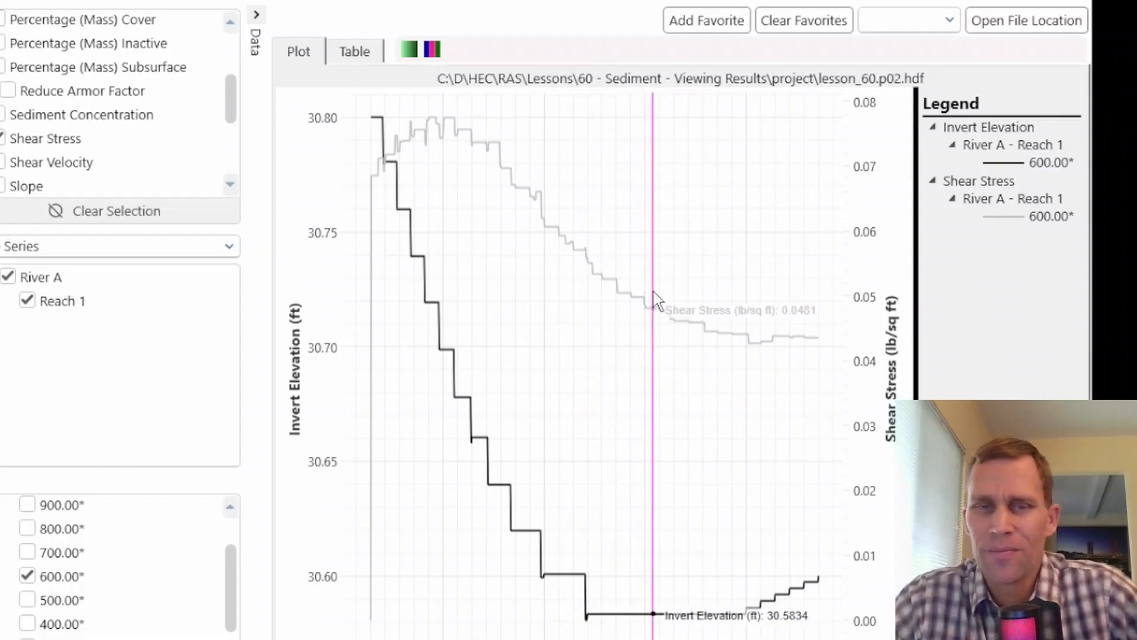
Step: Recolor the plotted lines with contrasting colors to distinguish Shear Stress from Invert Elevation
click(432, 50)
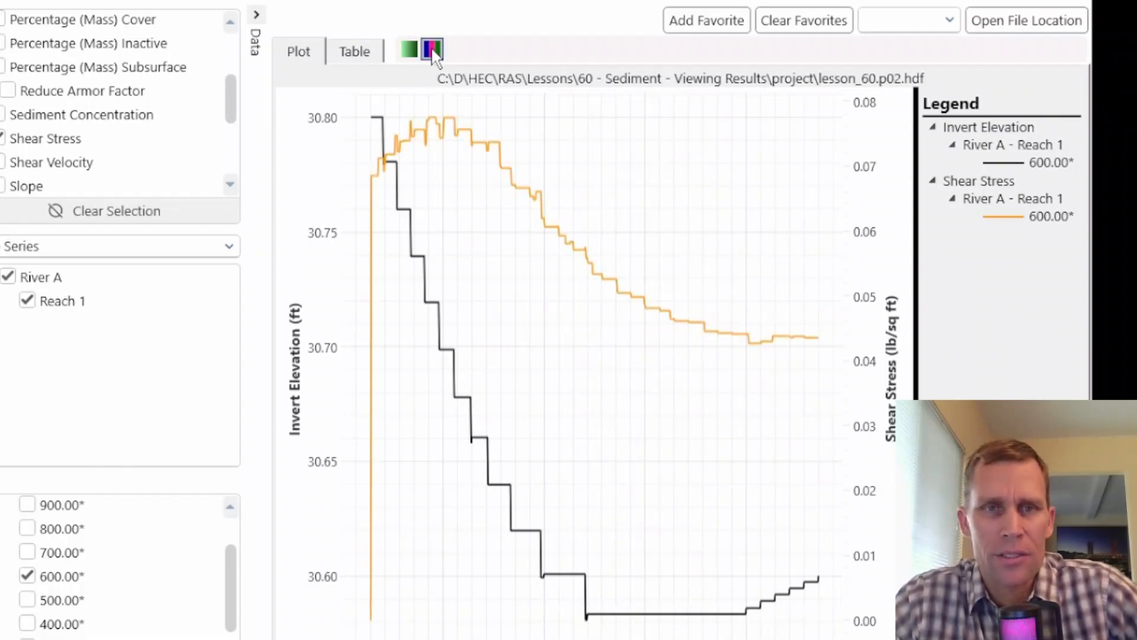
click(433, 49)
click(413, 54)
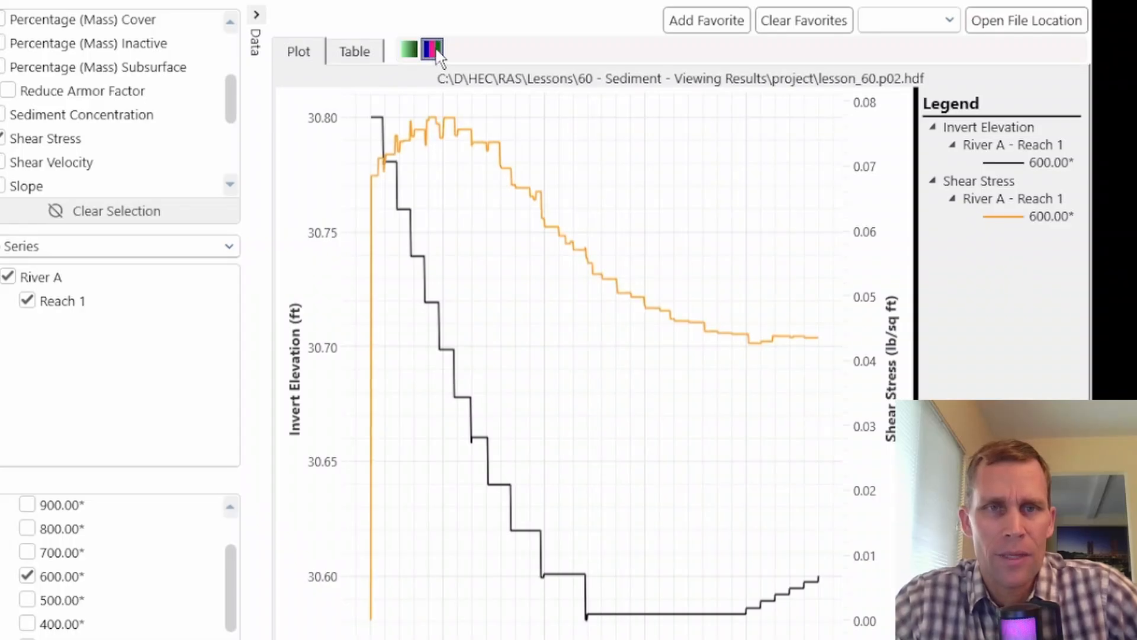
click(433, 49)
click(412, 54)
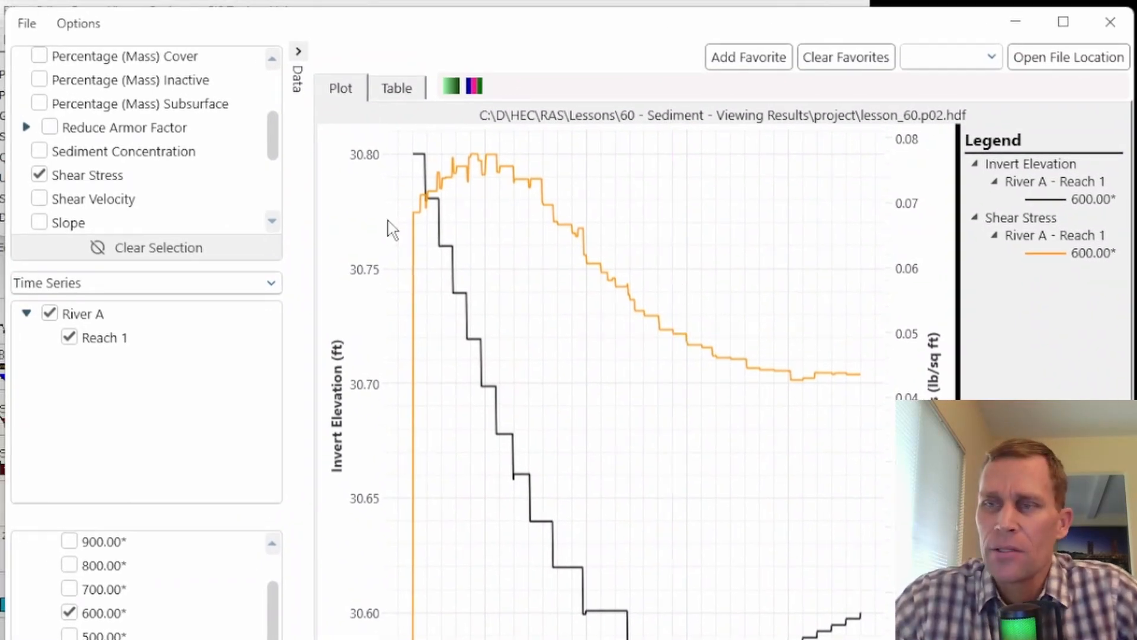
Step: Select the 100cfs, 50cfs and 200cfs plans for comparison of the sediment results
click(78, 24)
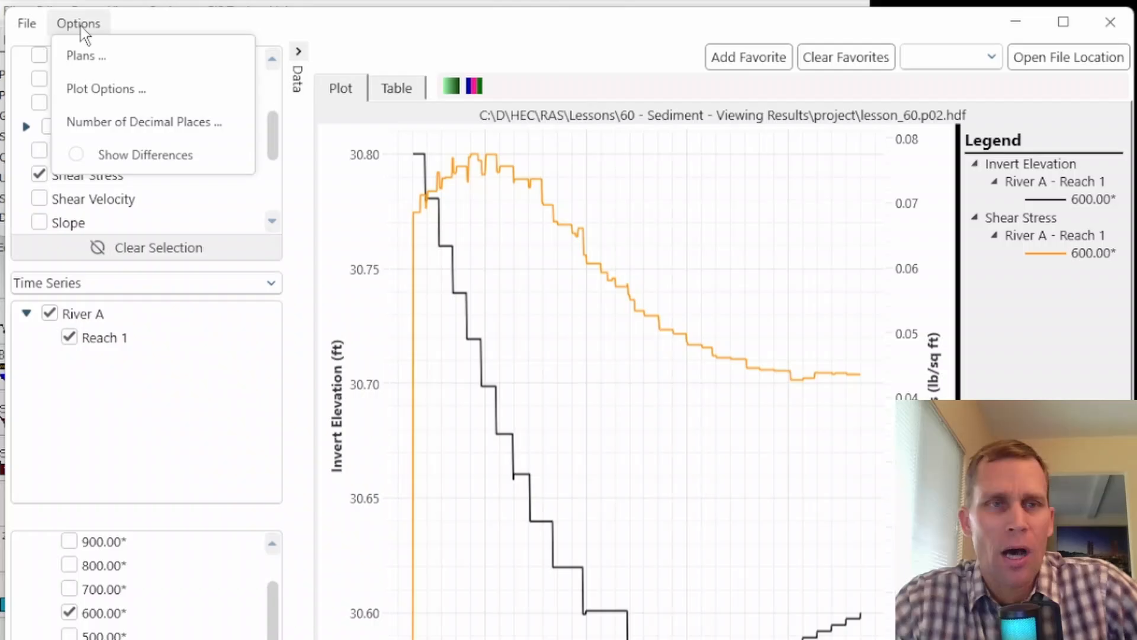
click(90, 56)
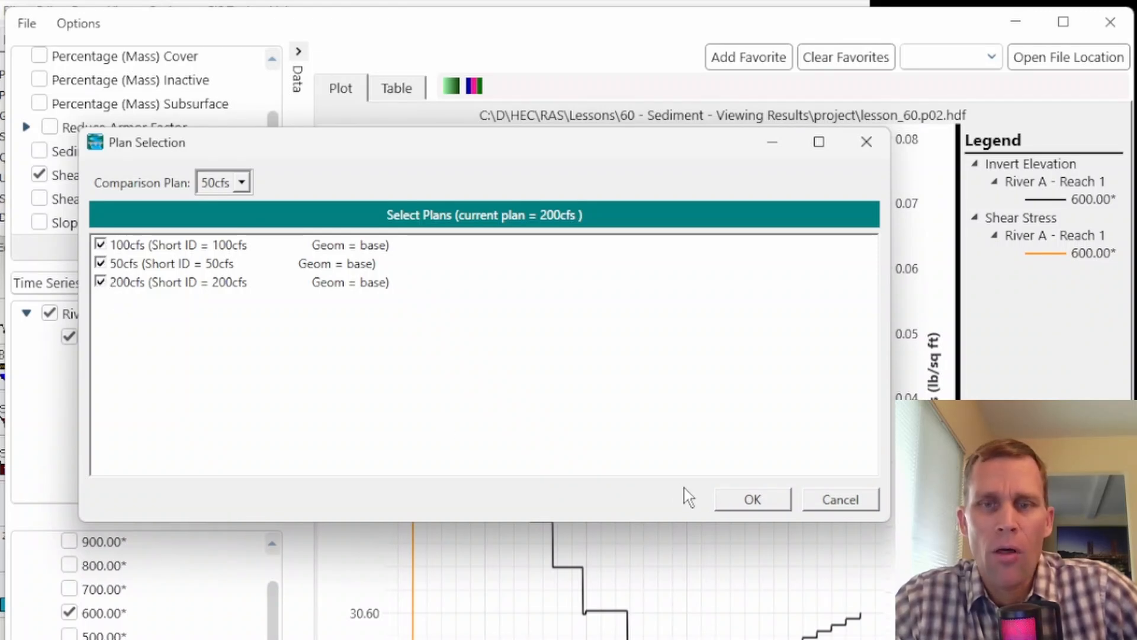
click(752, 501)
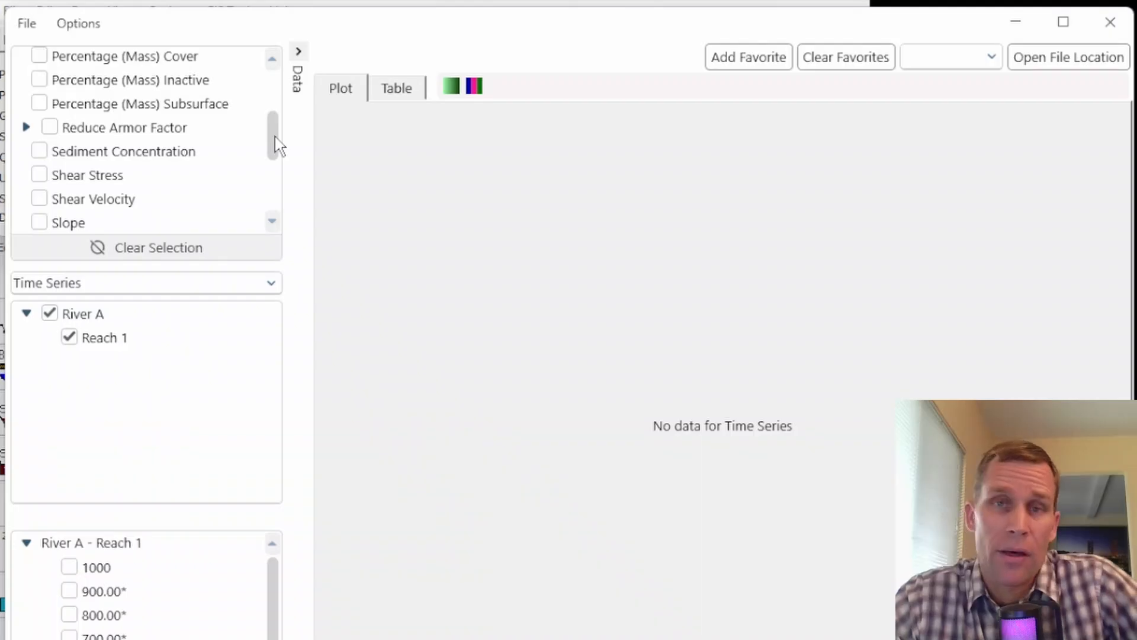
Step: Plot Invert Elevation at cross section 600.00* for the selected plans and recolor the lines with contrasting colors
drag(278, 145, 278, 114)
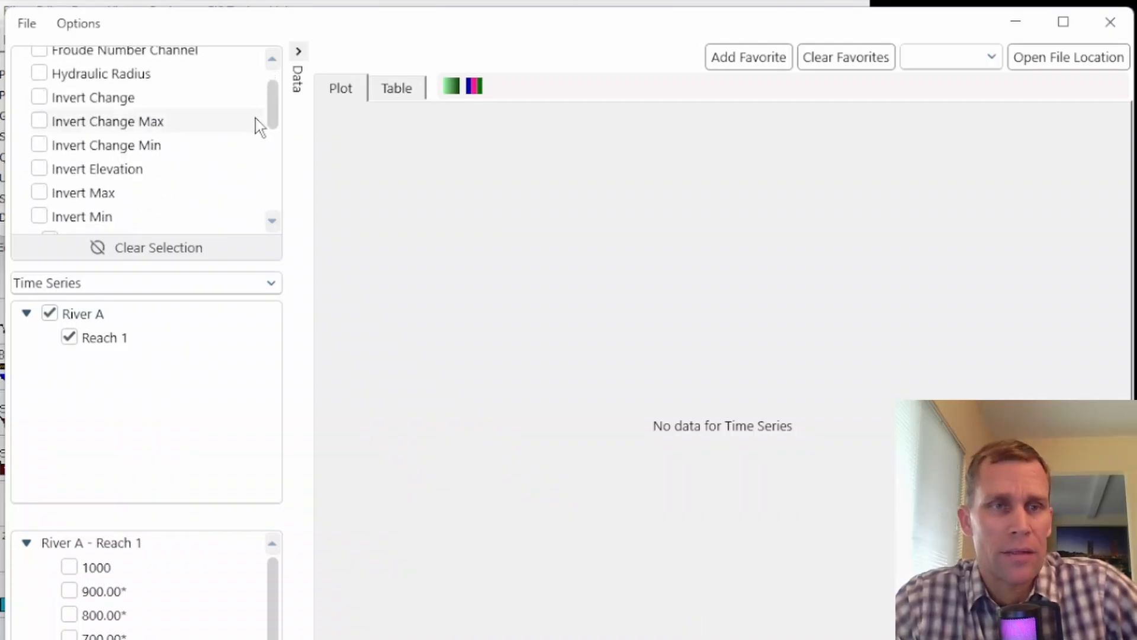
click(40, 170)
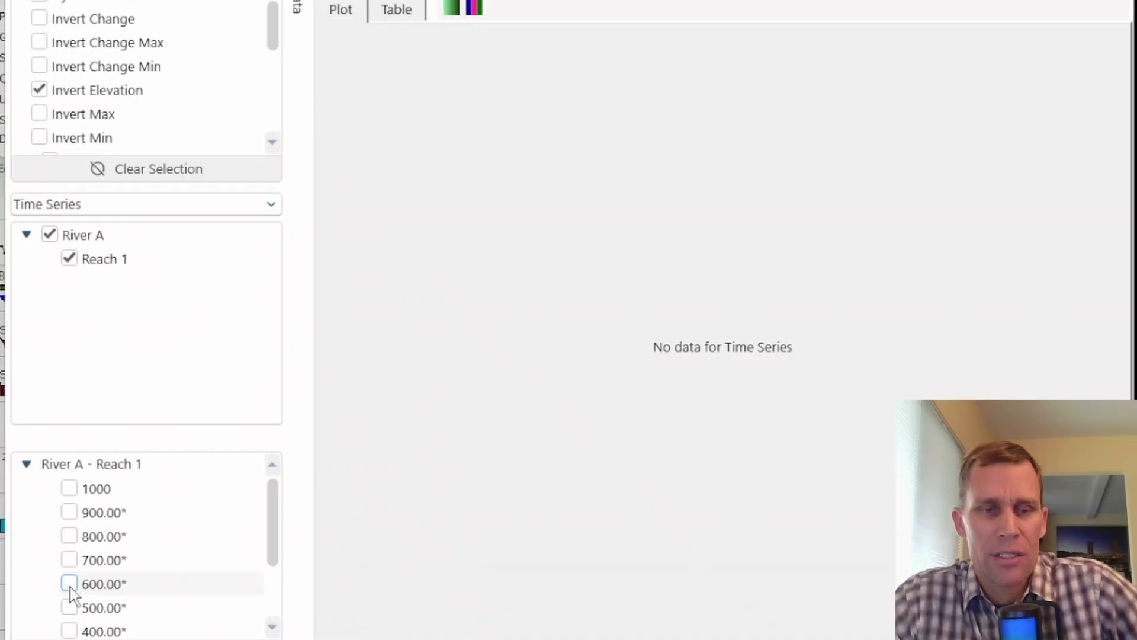
click(70, 584)
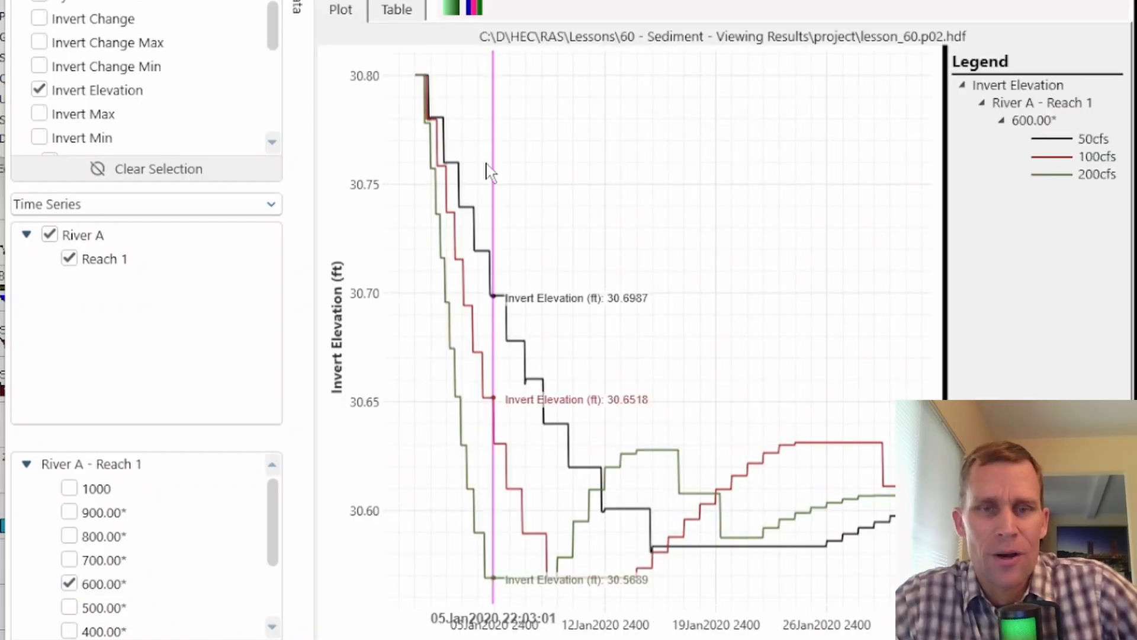
click(472, 12)
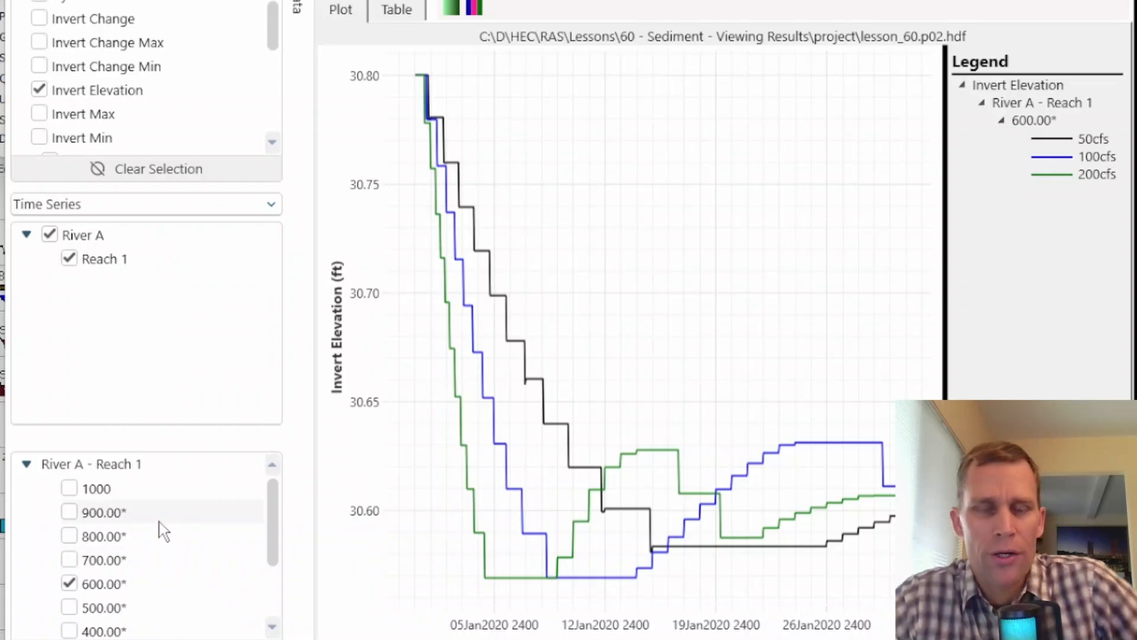
Step: Replace cross section 600.00* with 400.00* in the invert elevation plot and recolor the plan lines
click(69, 584)
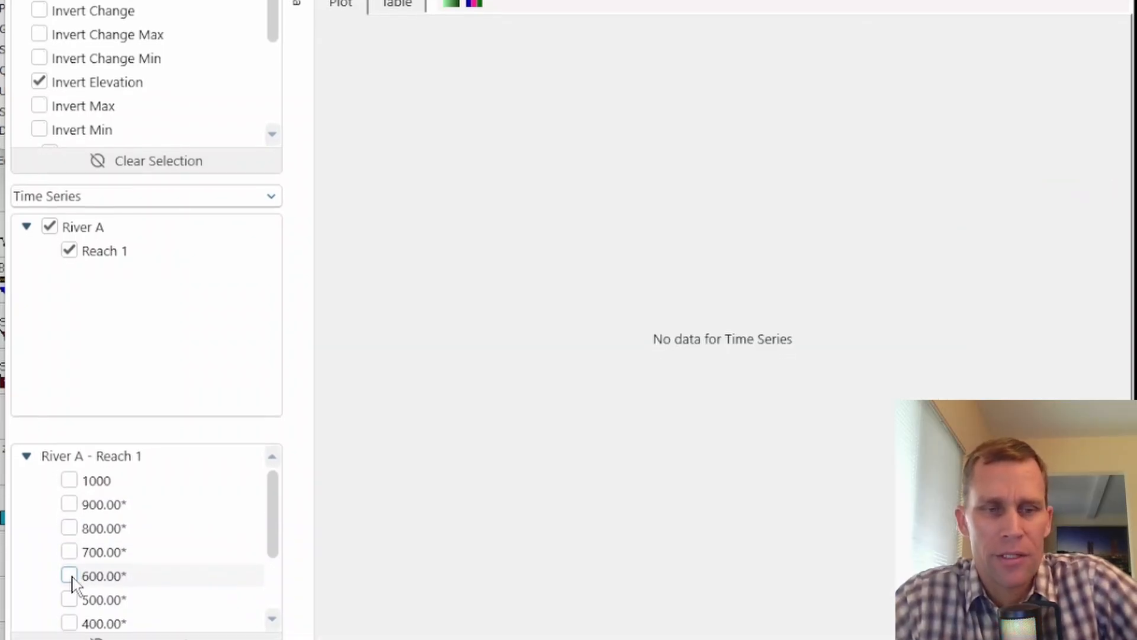
click(69, 590)
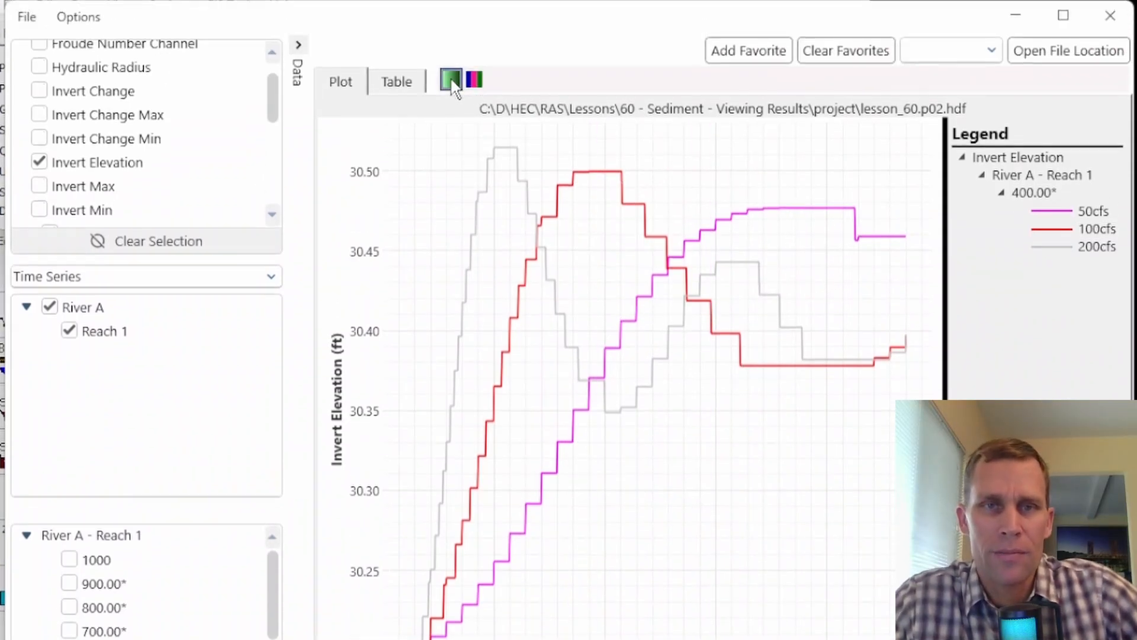
click(453, 80)
click(472, 81)
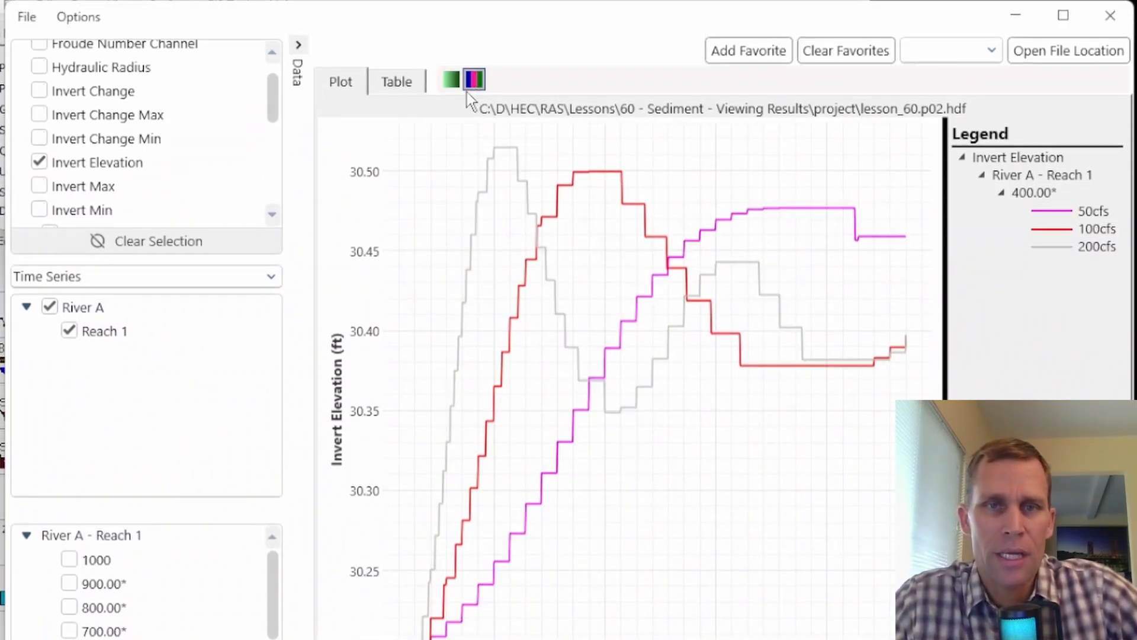
Step: Open the Lines and Symbols Editor for the plot and set the 50cfs line thickness to 5
right_click(442, 181)
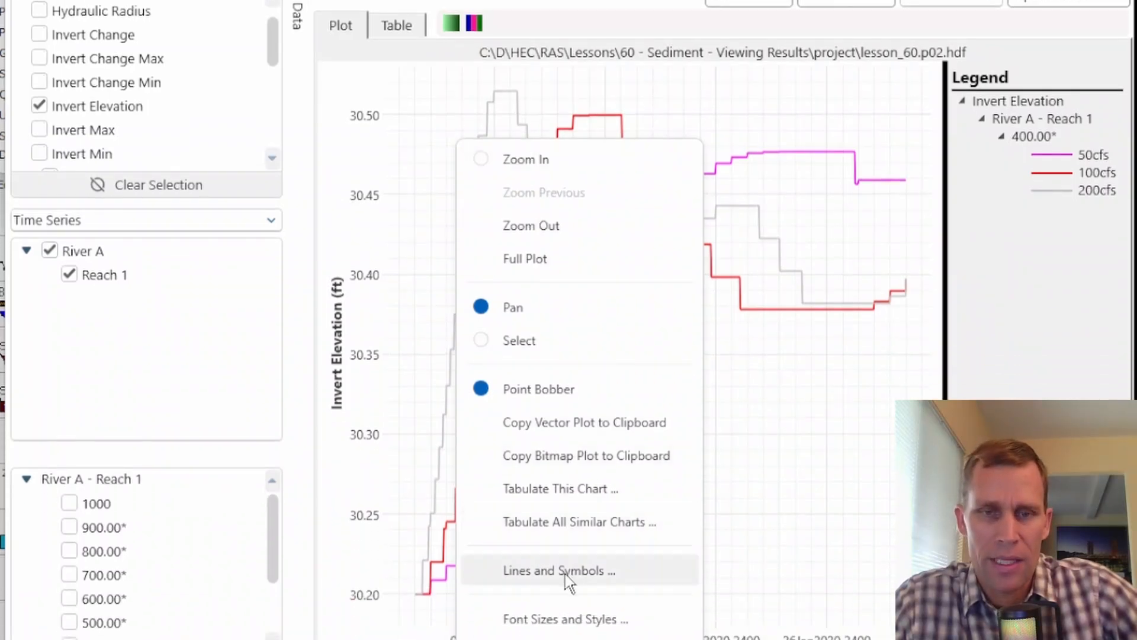
click(569, 578)
drag(538, 106, 639, 0)
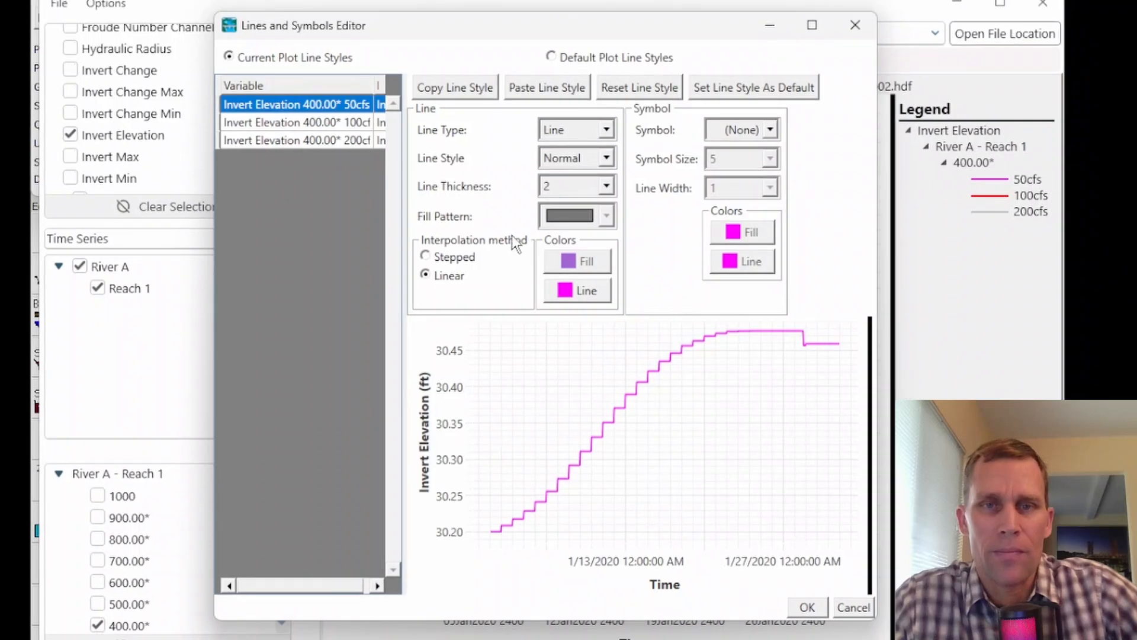
click(335, 122)
click(343, 141)
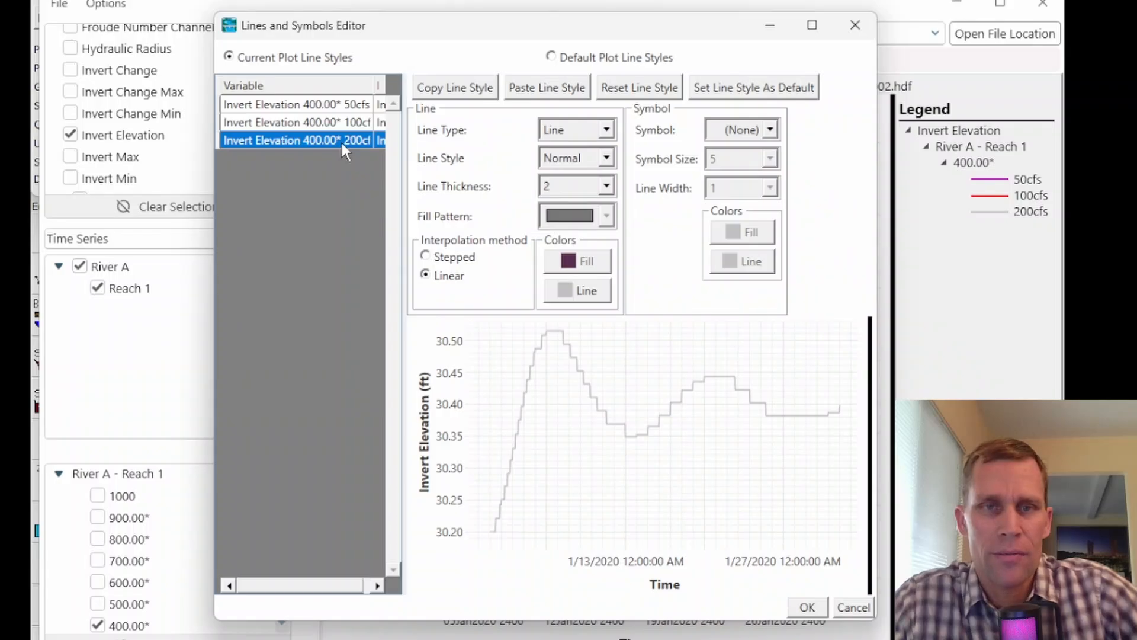
click(333, 106)
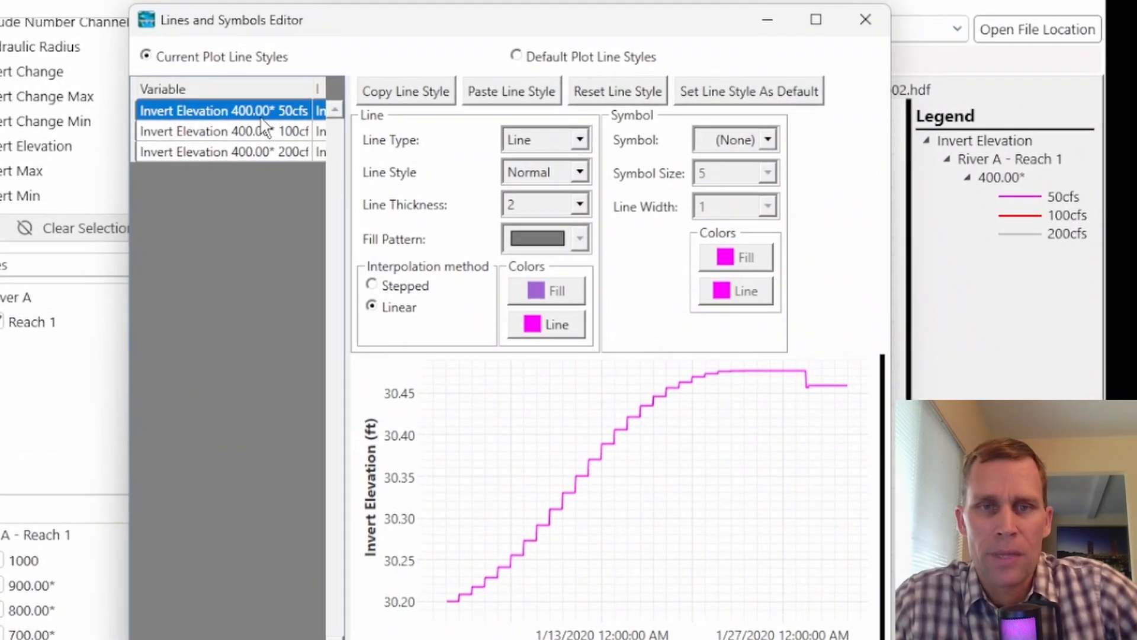
click(581, 204)
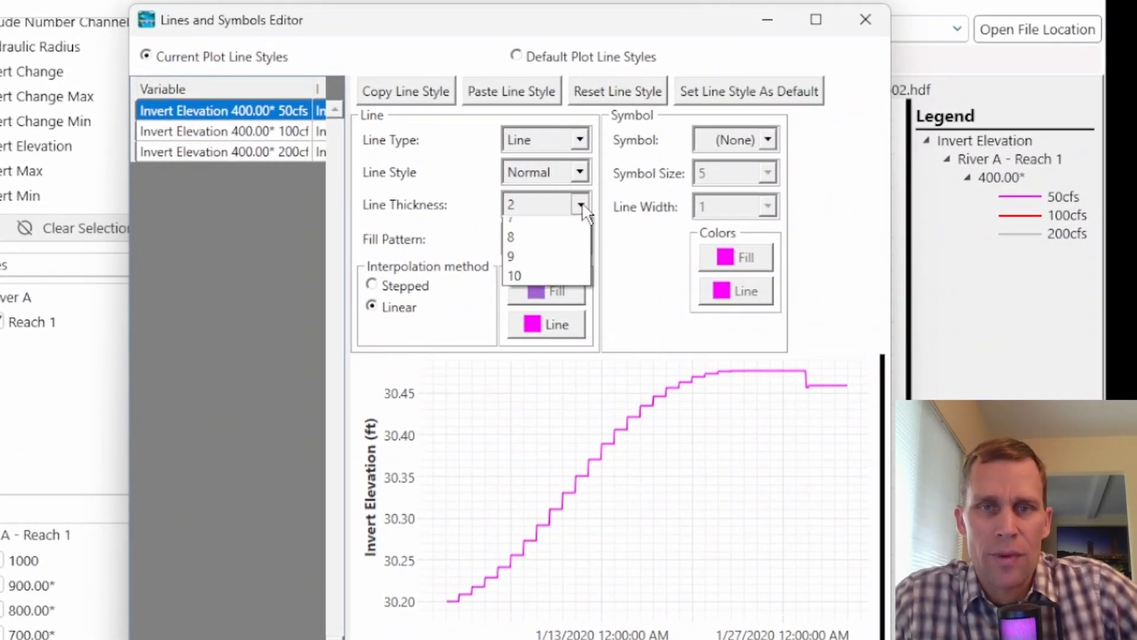
click(538, 326)
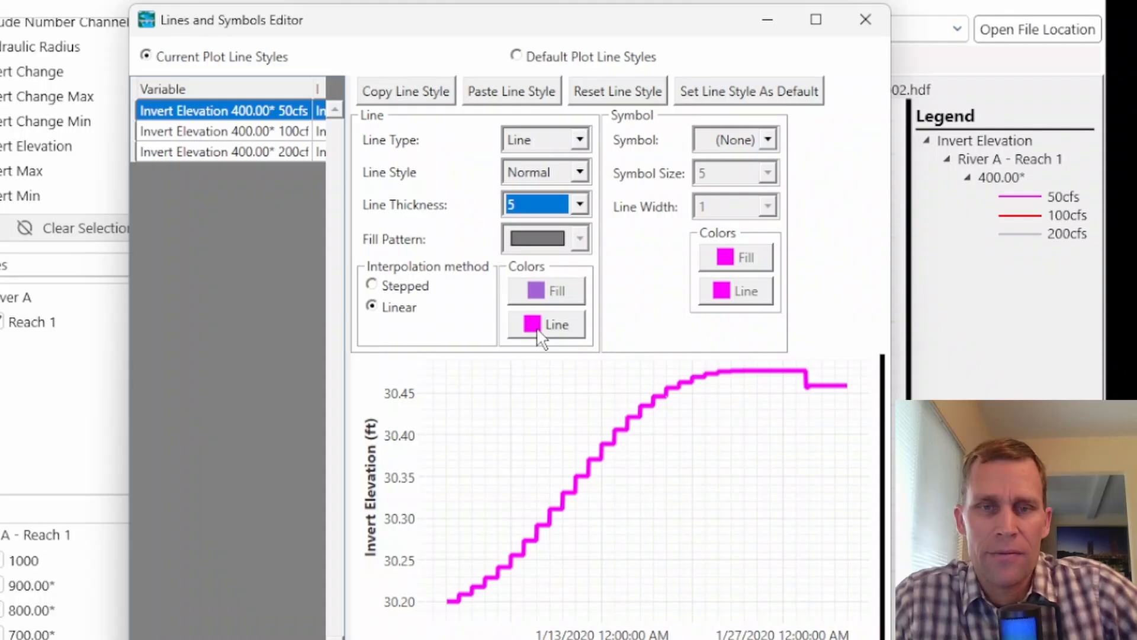
Step: Change the 50cfs line color to dark green, leaving its symbol at (None)
click(553, 325)
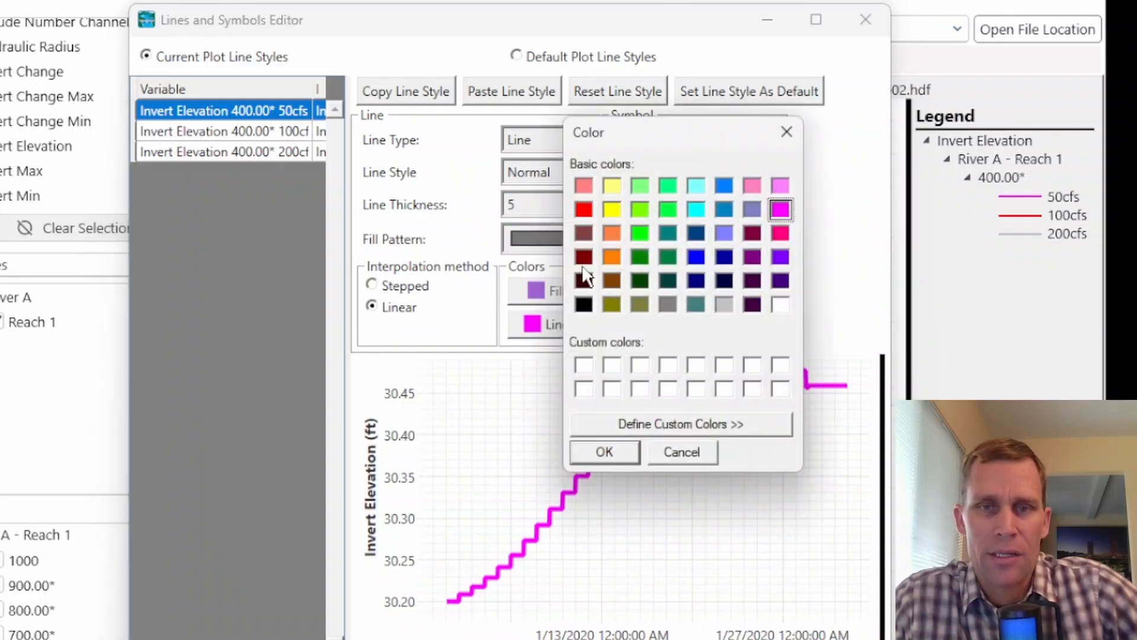
click(583, 210)
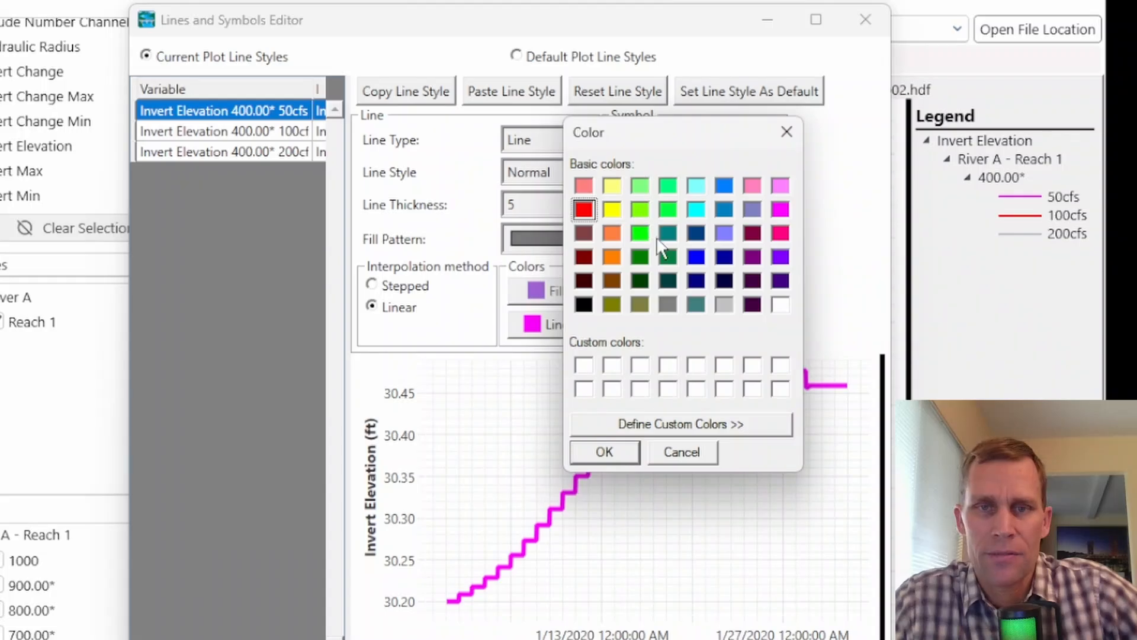
click(640, 256)
click(615, 454)
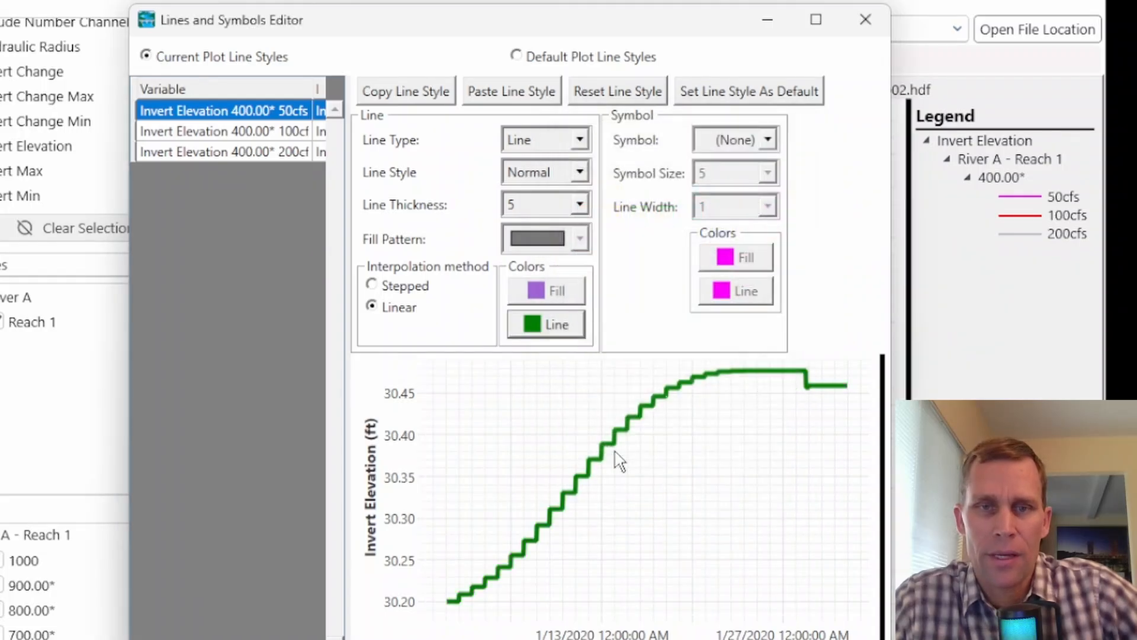
click(768, 140)
click(772, 141)
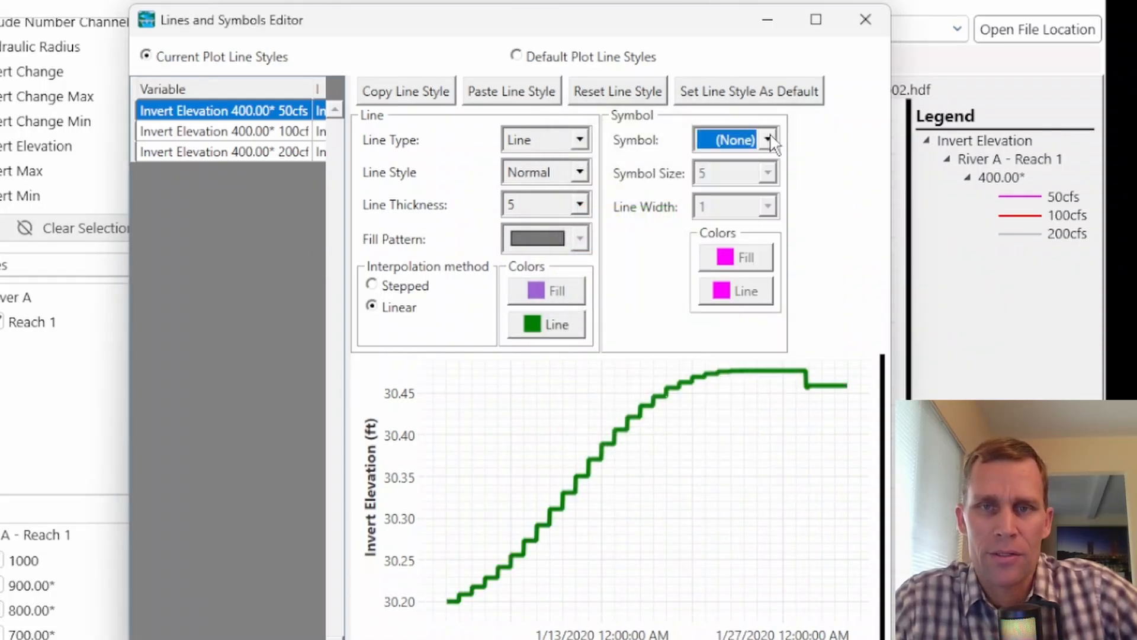
Step: Set the line thickness of the 100cfs invert elevation series to 5
click(238, 133)
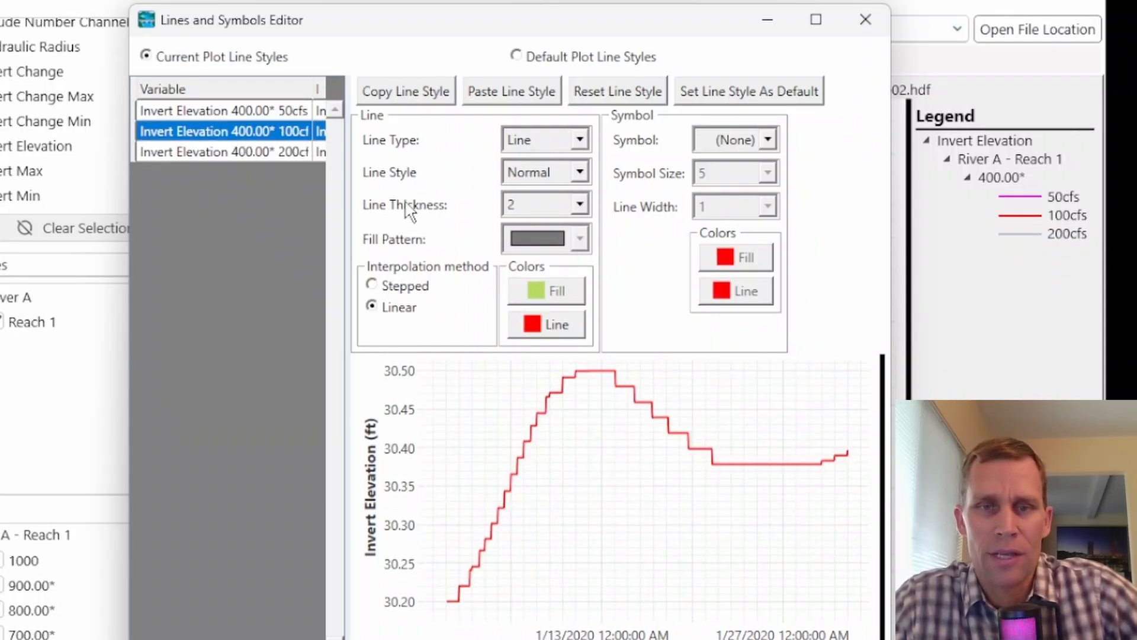
click(580, 205)
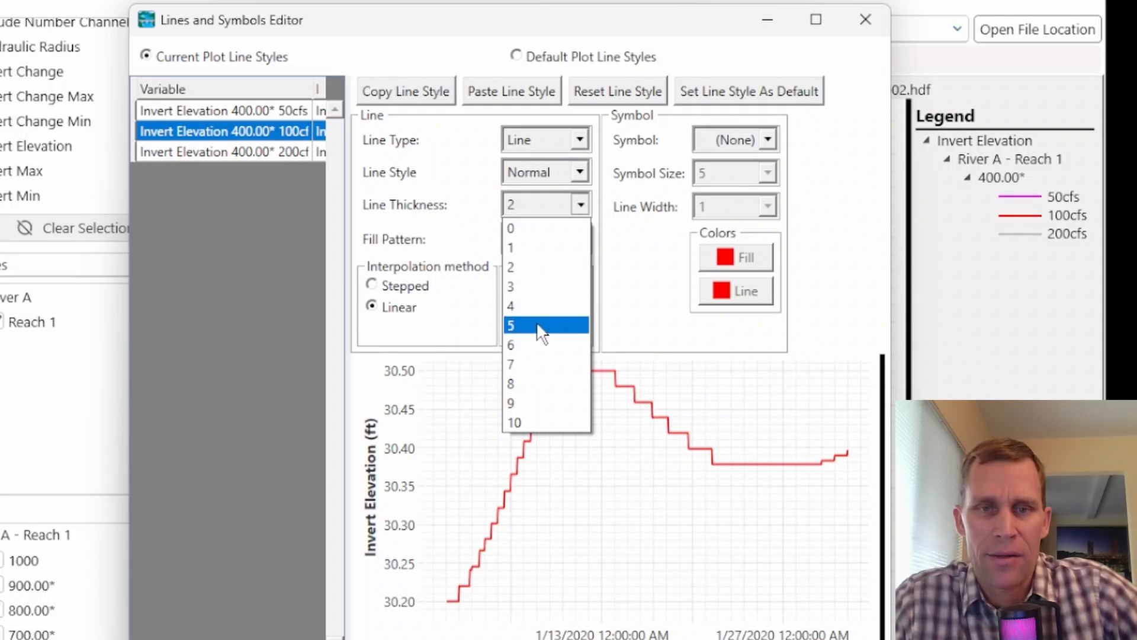
click(542, 334)
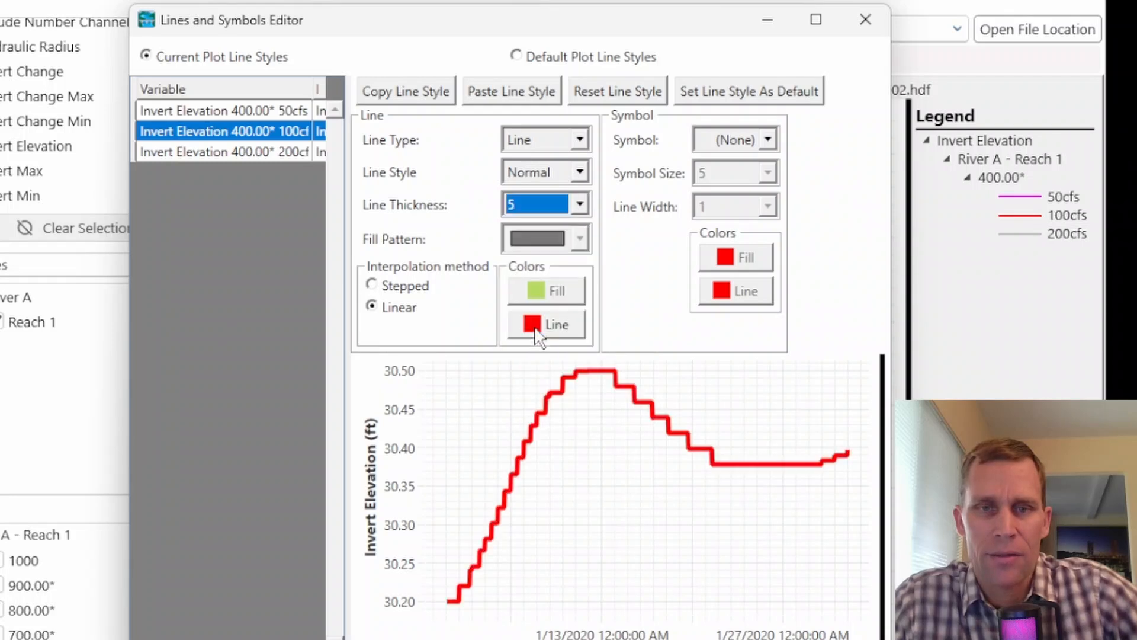
Step: Give the 200cfs series a blue line with thickness 5 and apply the line styles to the plot
click(272, 152)
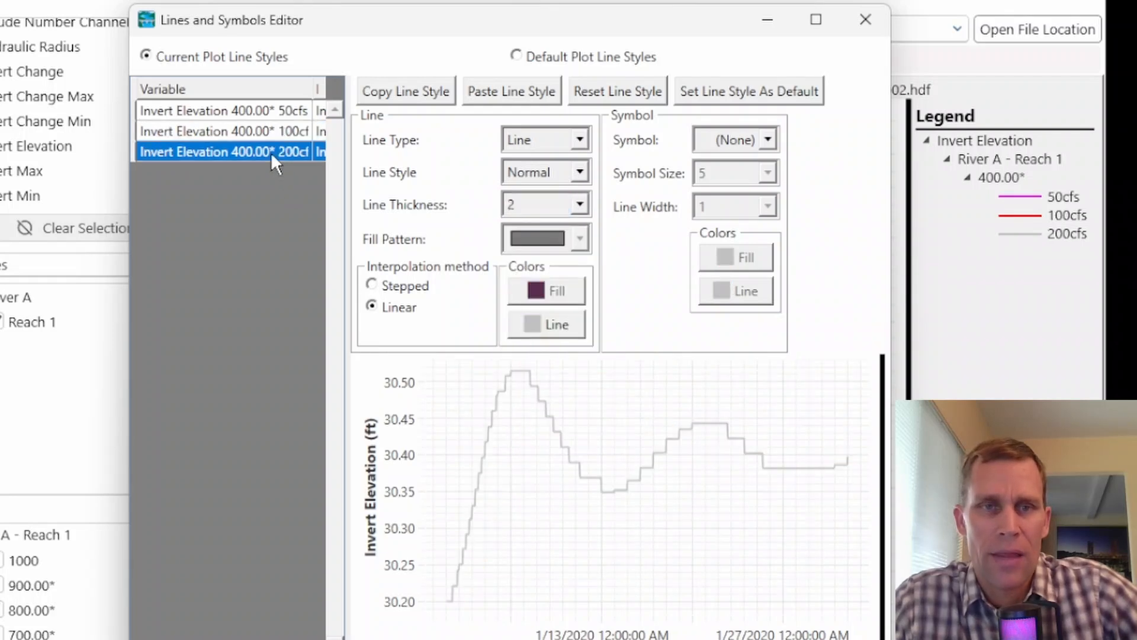
click(550, 325)
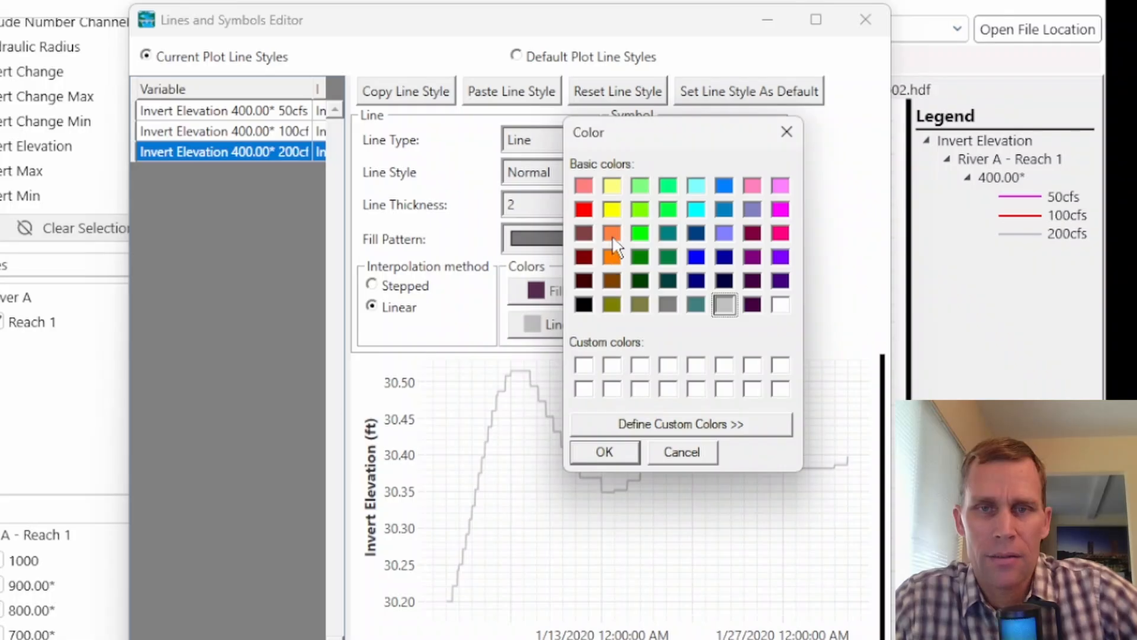
click(696, 258)
click(604, 452)
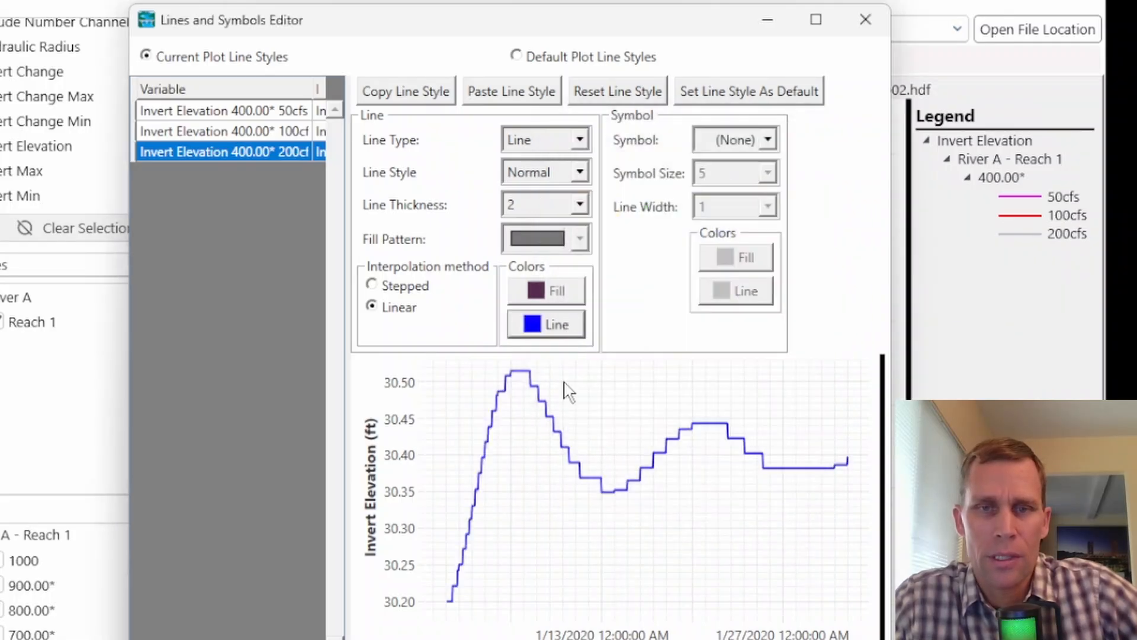
click(583, 203)
click(537, 325)
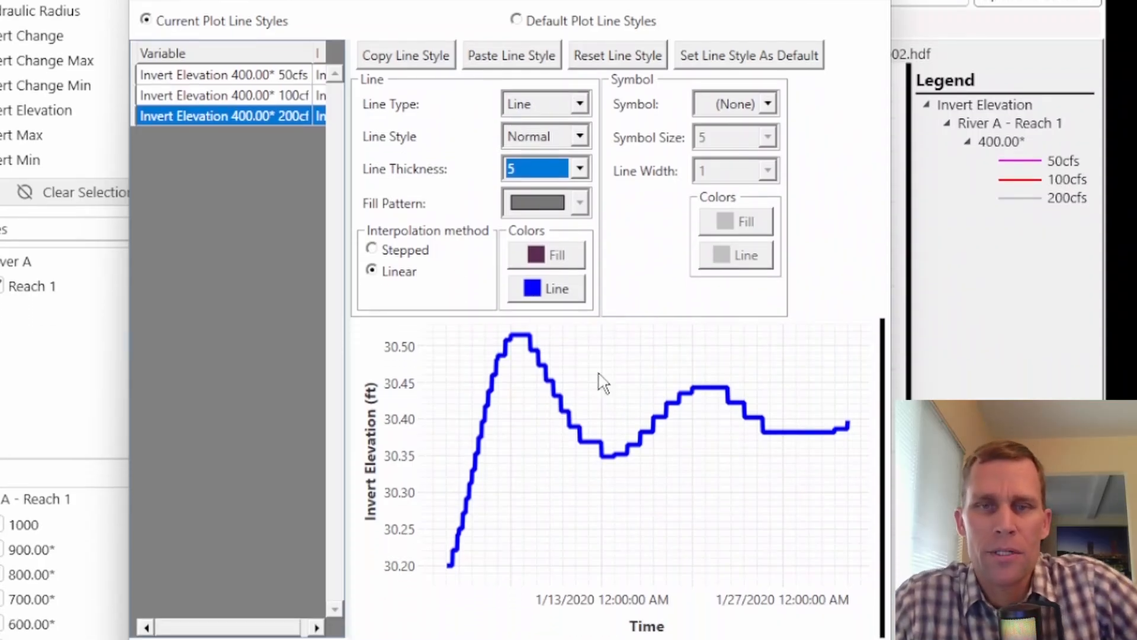
click(810, 616)
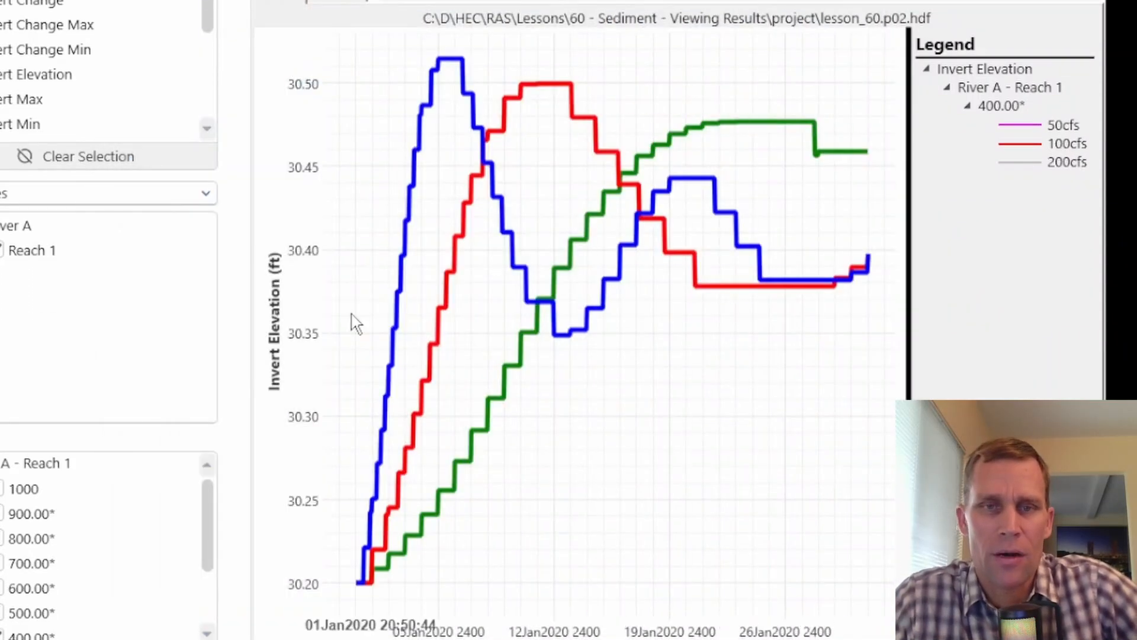
Step: Open the plot's Lines and Symbols Editor and change the 50cfs series to line type Area with a bright green fill
right_click(532, 158)
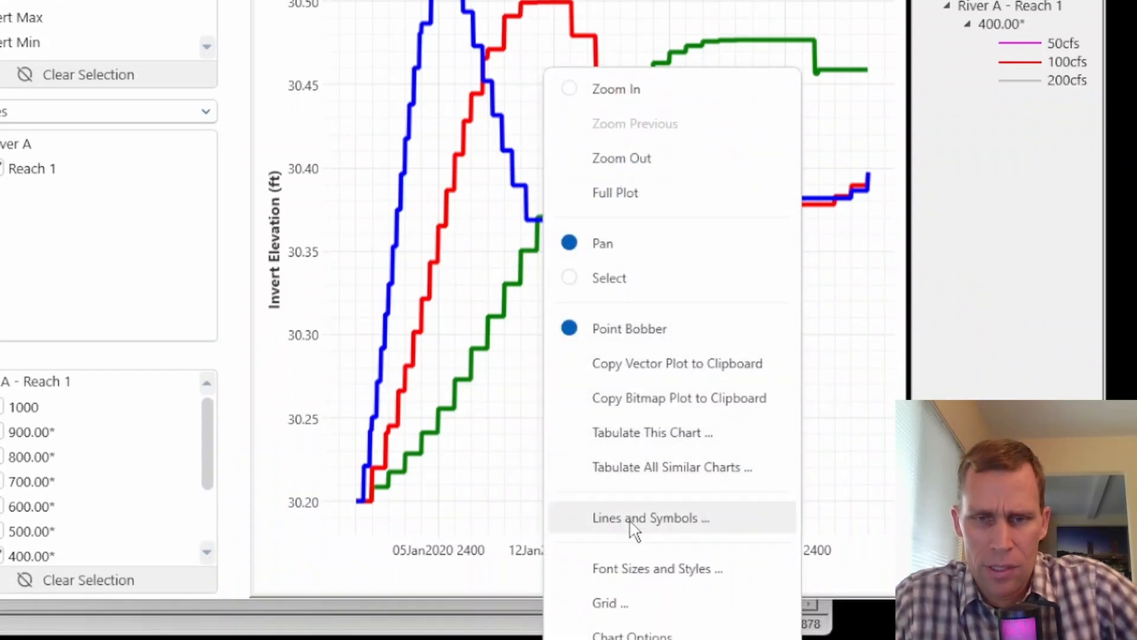
click(635, 563)
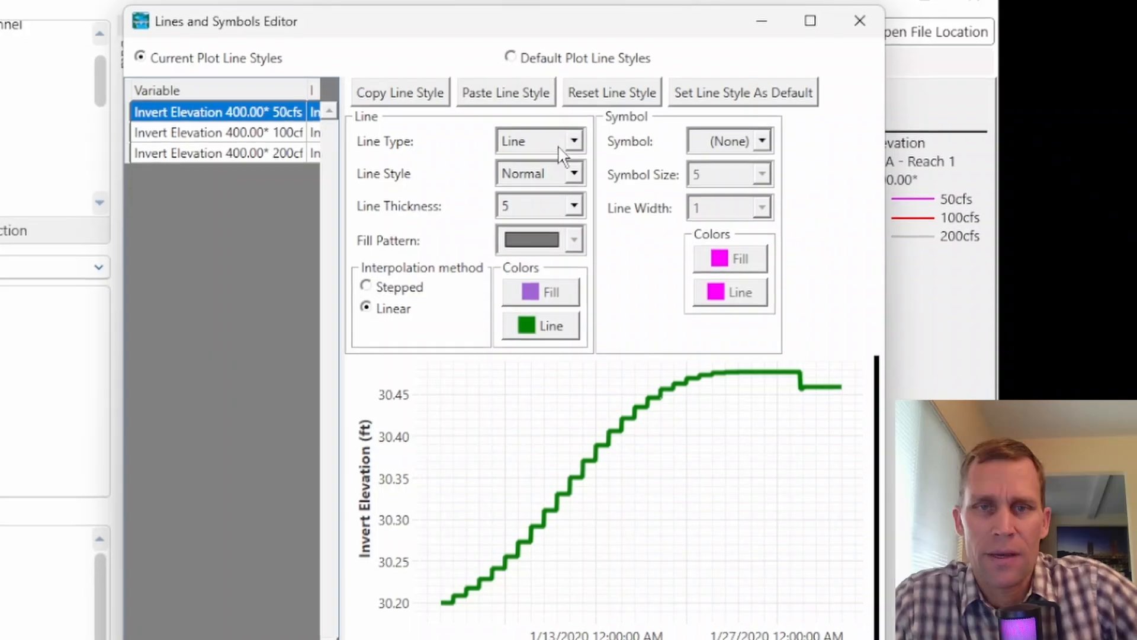
click(650, 164)
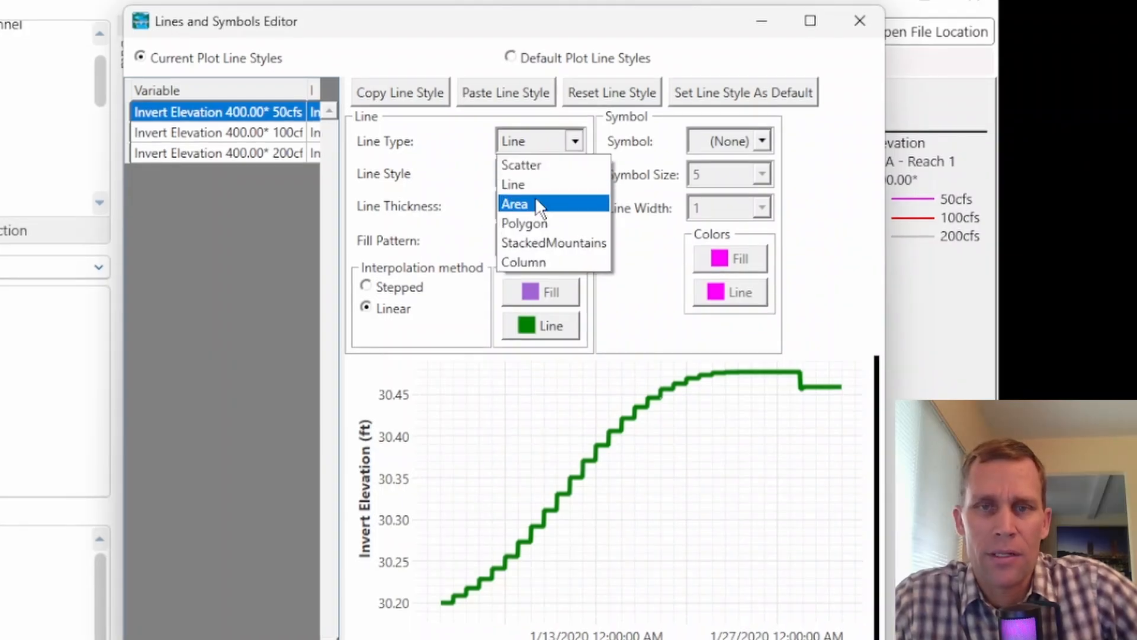
click(536, 201)
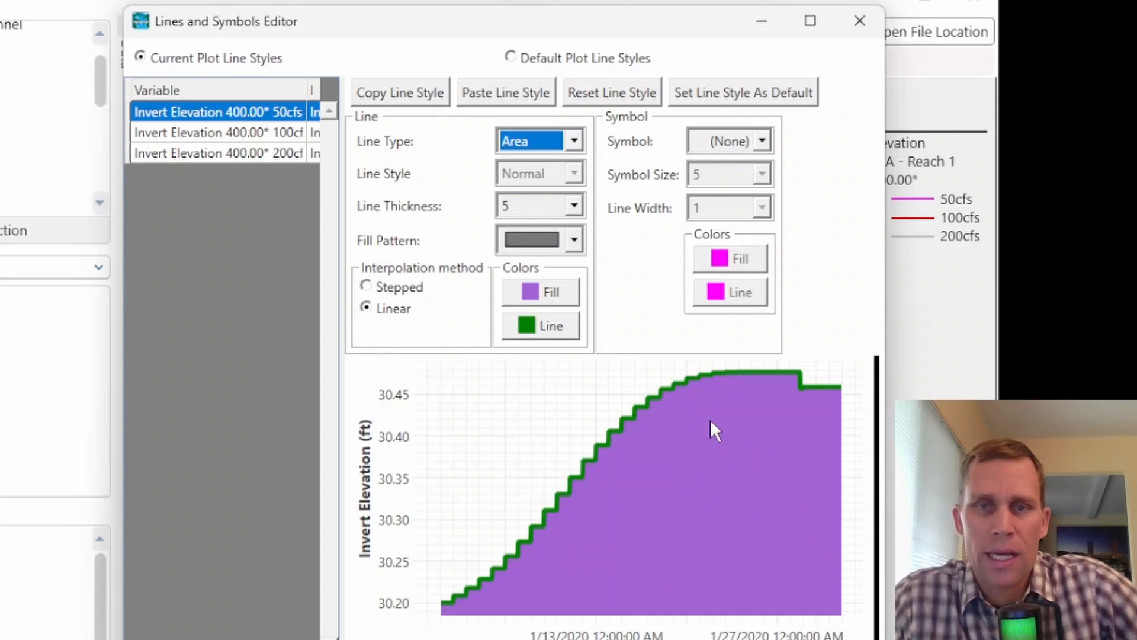
click(544, 292)
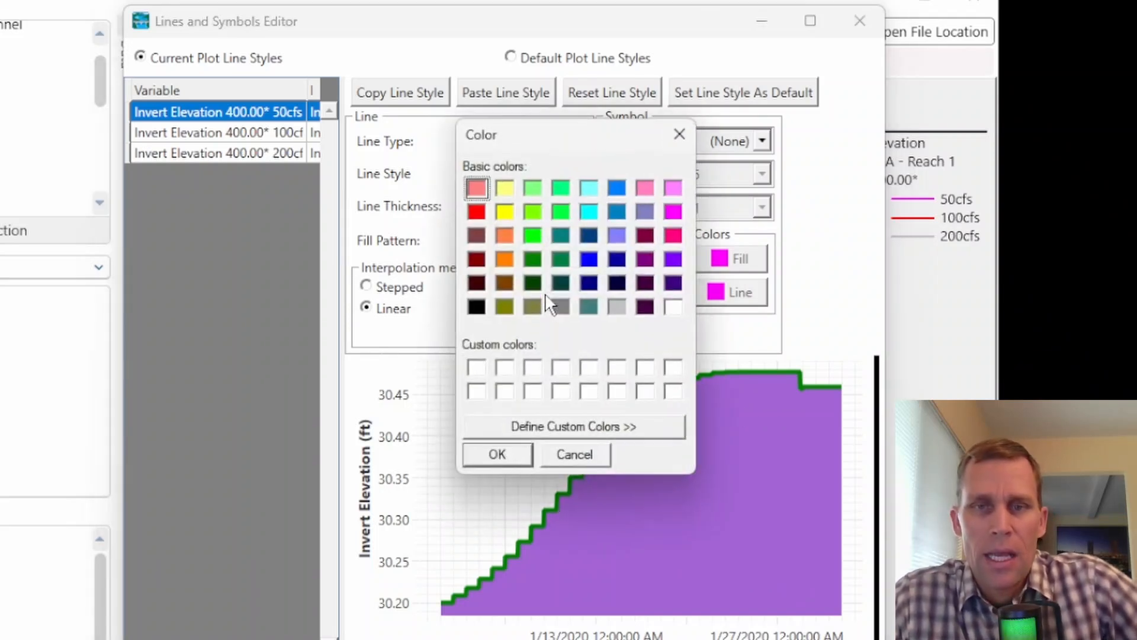
click(541, 234)
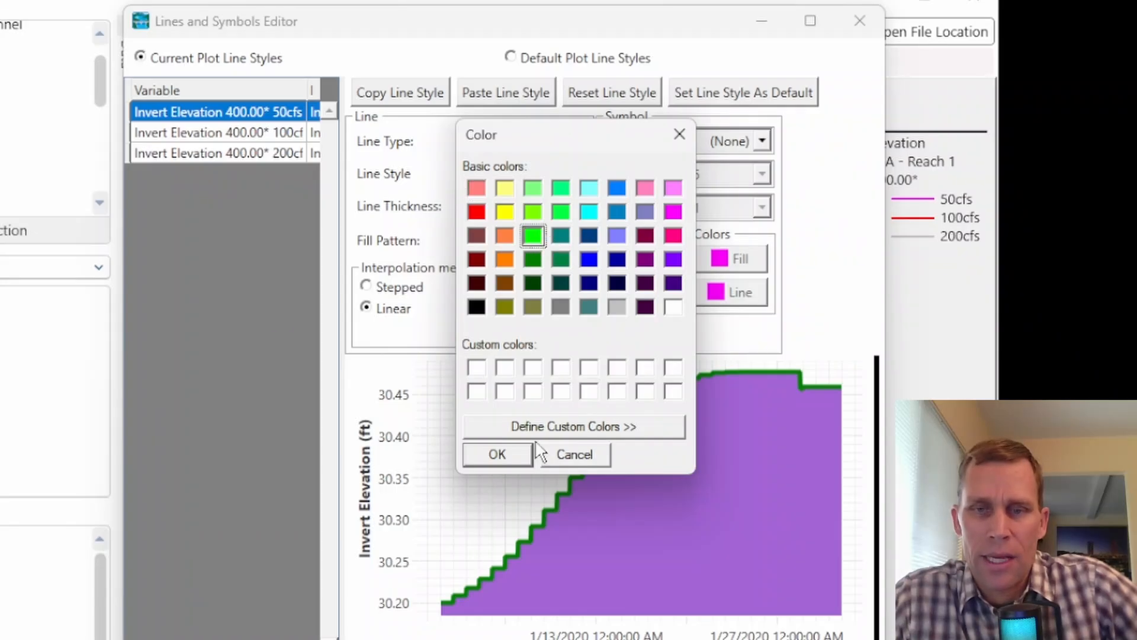
click(517, 456)
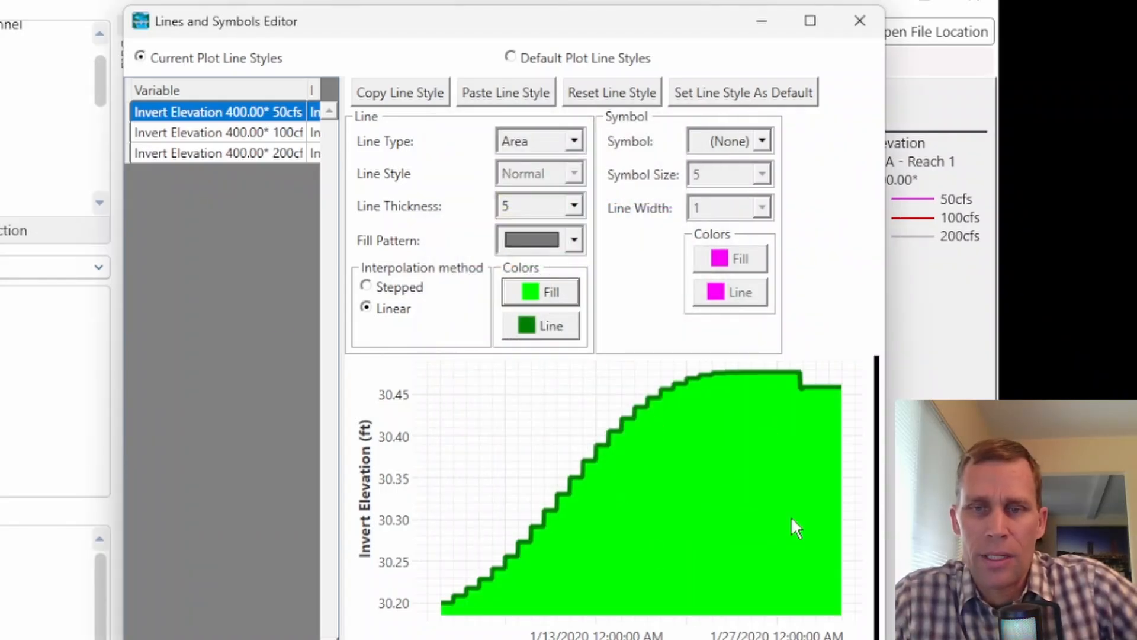
Step: Give the 50cfs series a filled square symbol of size 15 and apply the style to the plot
click(763, 141)
click(713, 250)
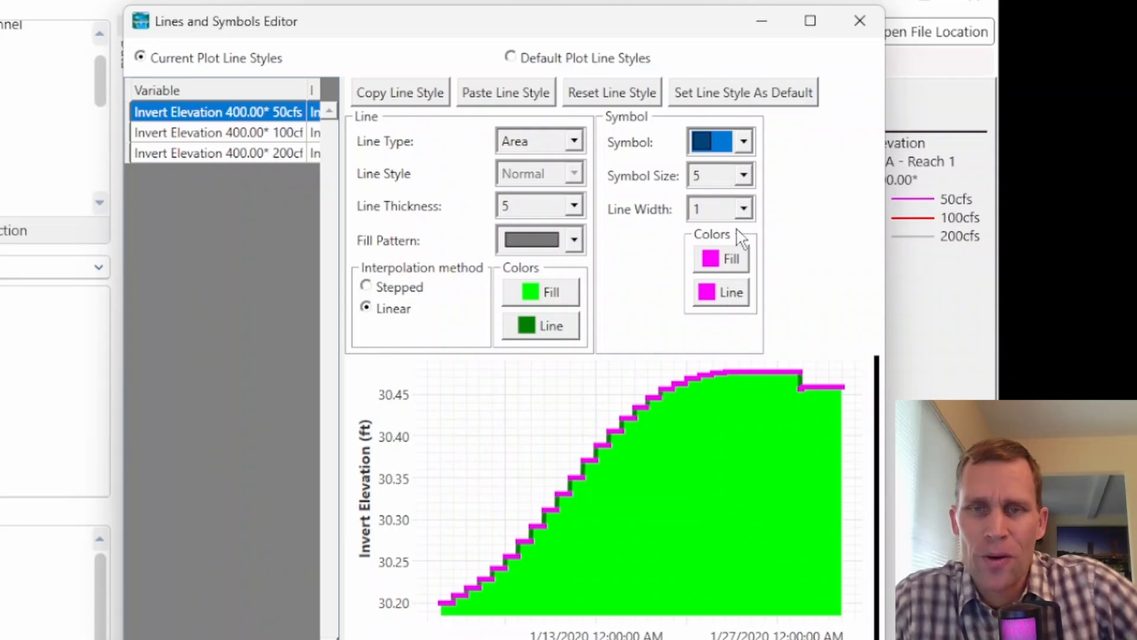
click(743, 175)
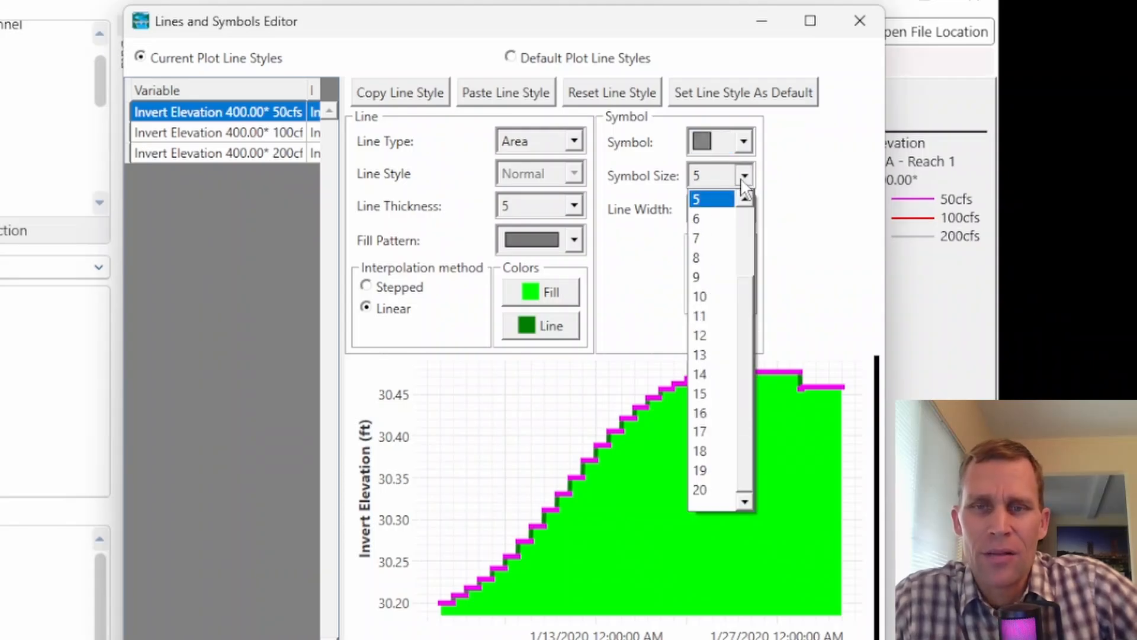
click(709, 392)
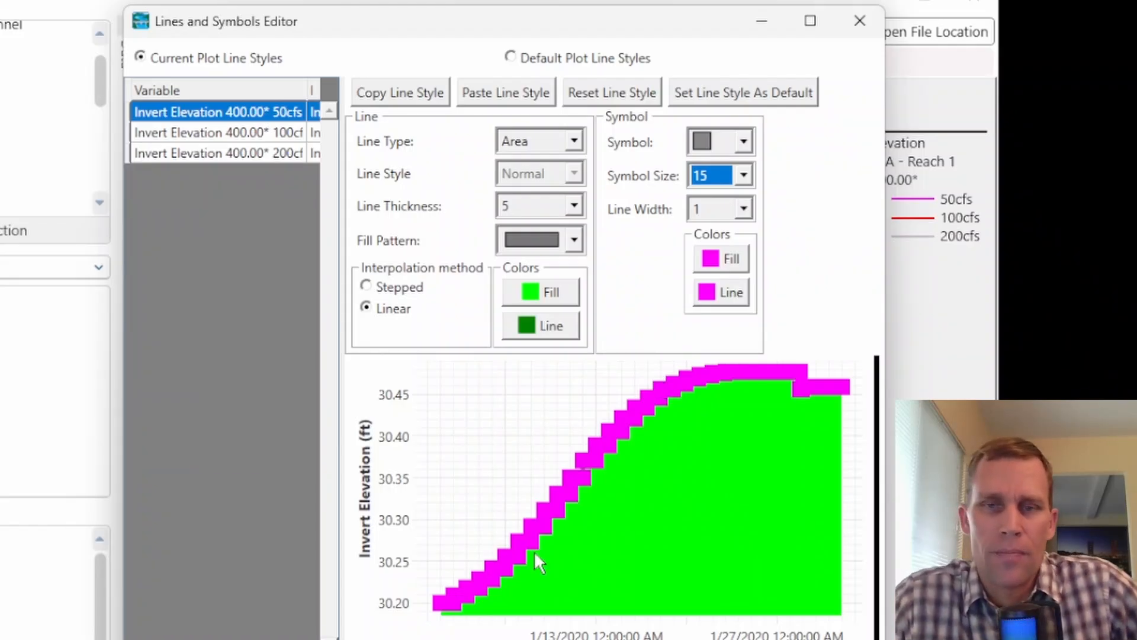
drag(618, 26, 715, 32)
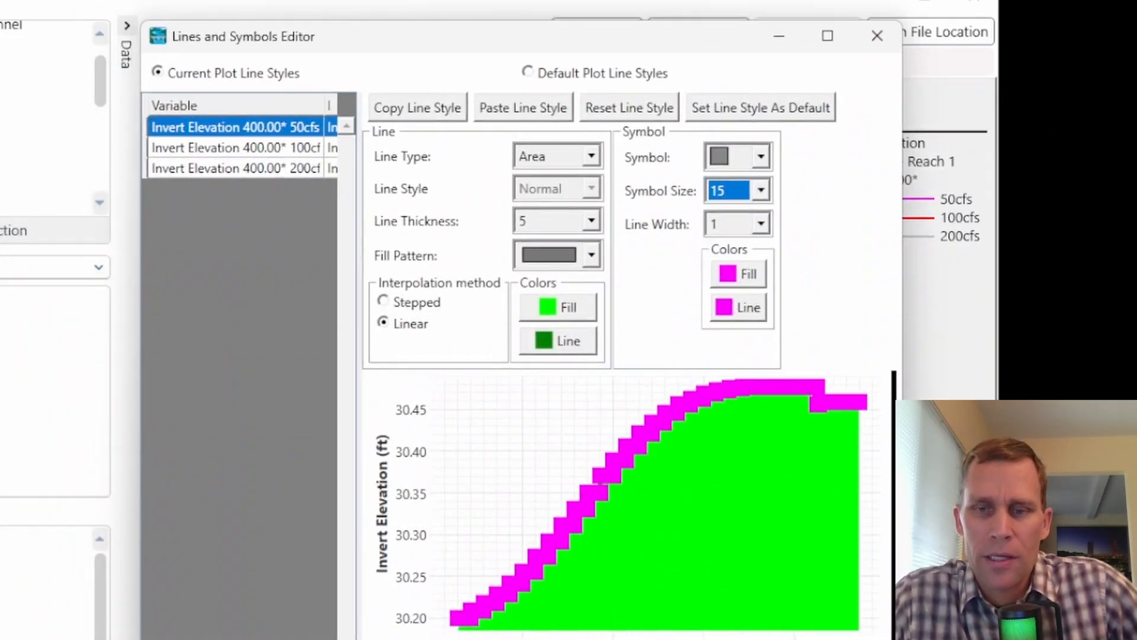
key(Return)
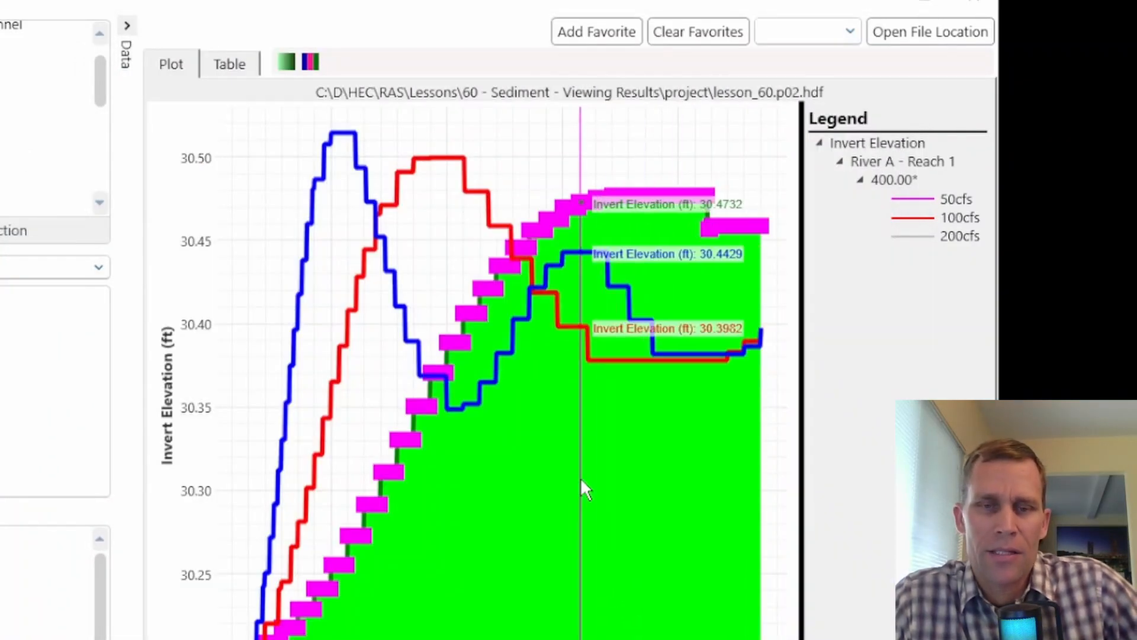
Step: Copy the 50cfs line style onto the 100cfs and 200cfs invert elevation series and apply the styles to the plot
right_click(563, 476)
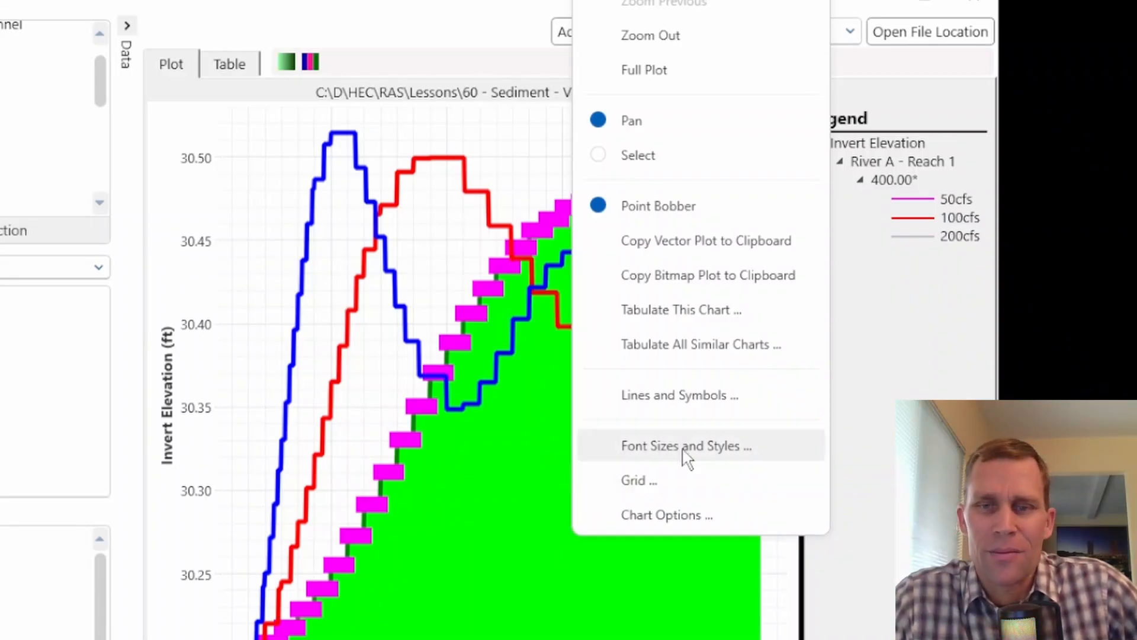
click(668, 397)
drag(303, 14, 633, 25)
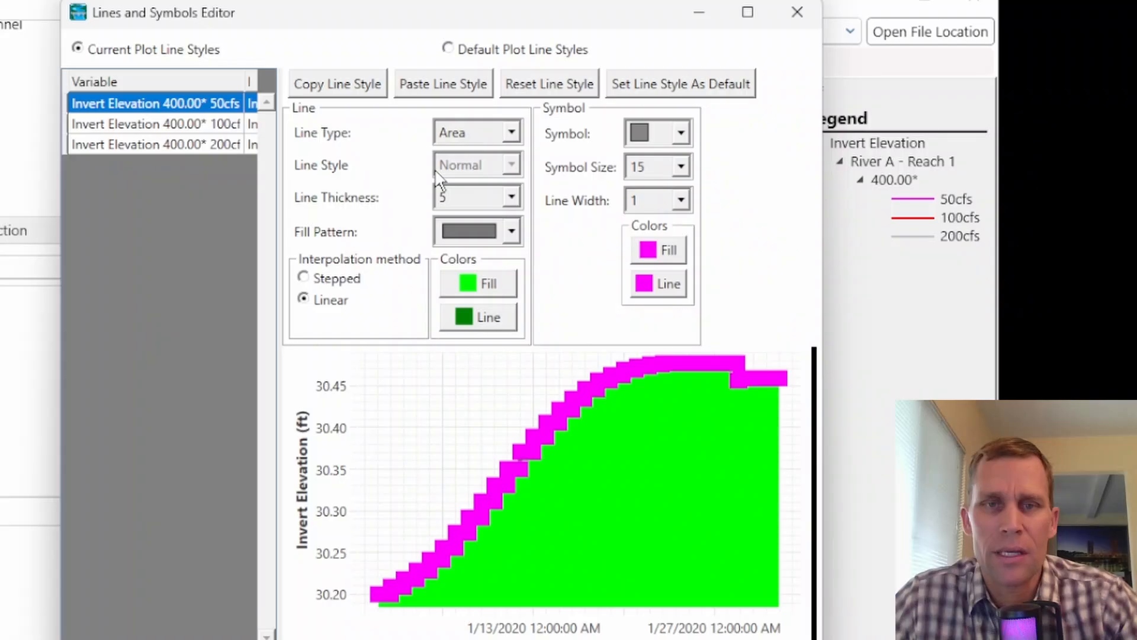
click(324, 94)
click(147, 126)
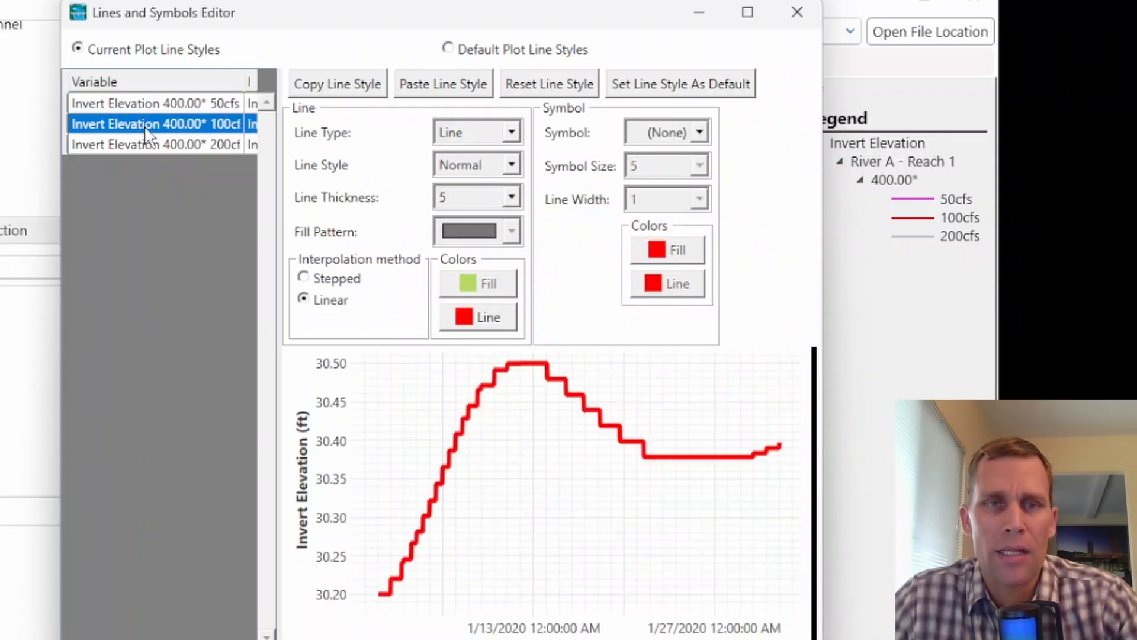
click(445, 94)
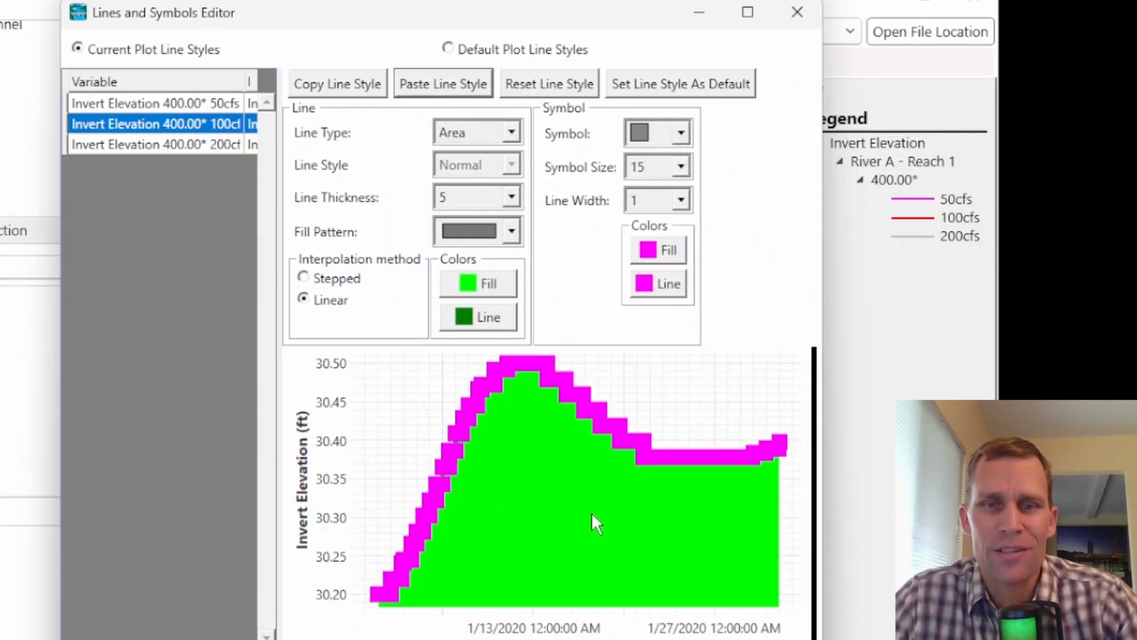
click(189, 146)
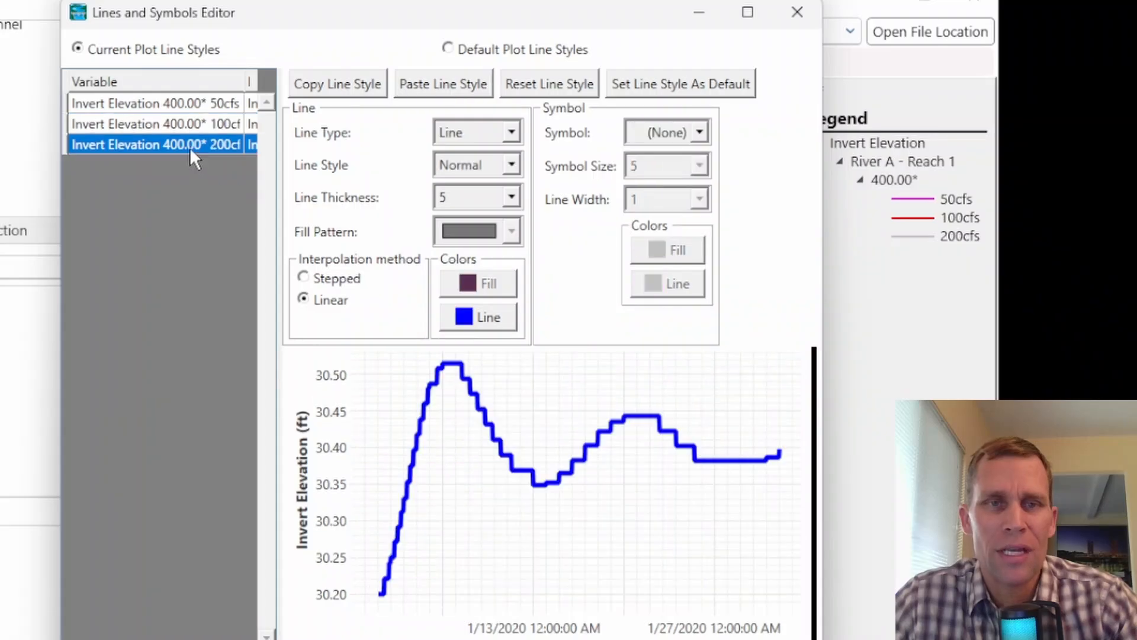
click(464, 89)
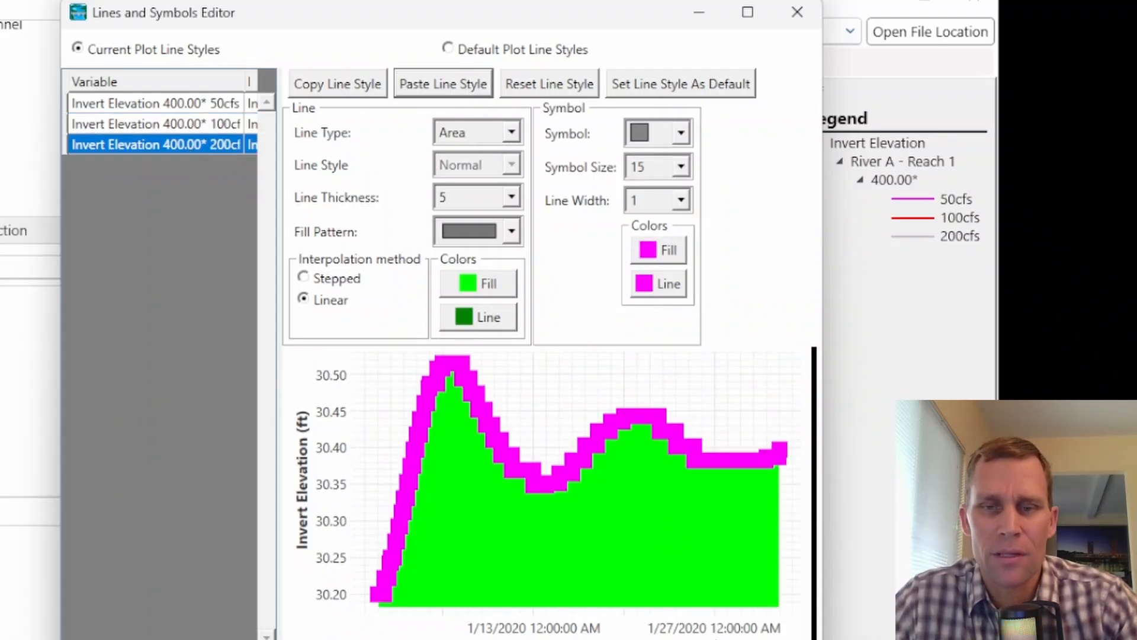
click(670, 638)
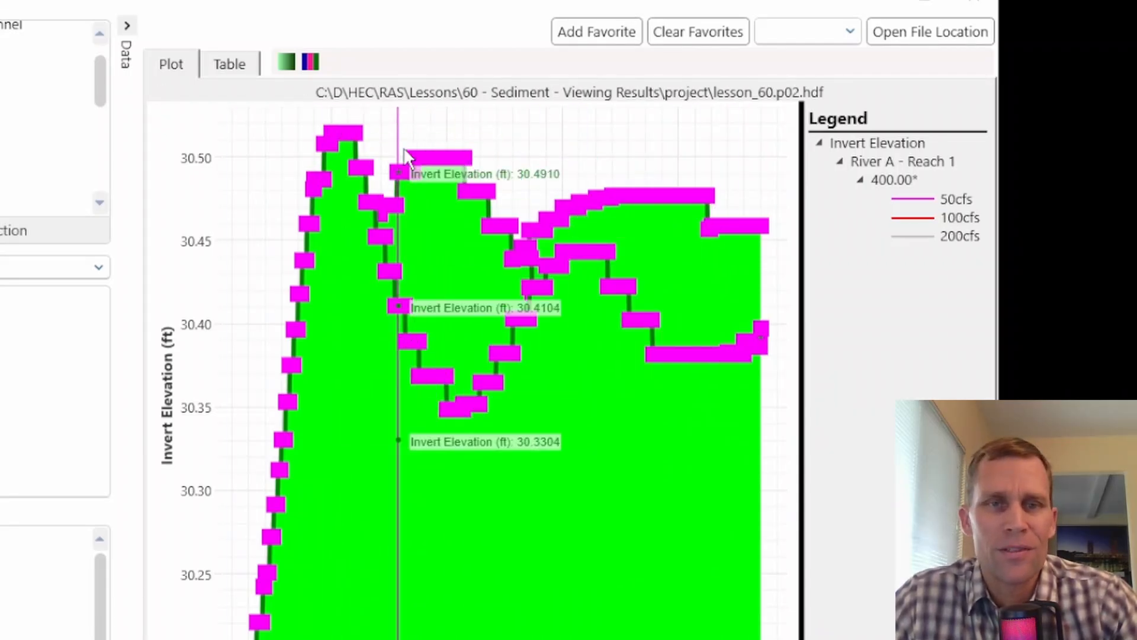
Step: Replace the custom line styles using the plot's gradient and multi-color schemes, ending with magenta, red and gray lines
click(286, 61)
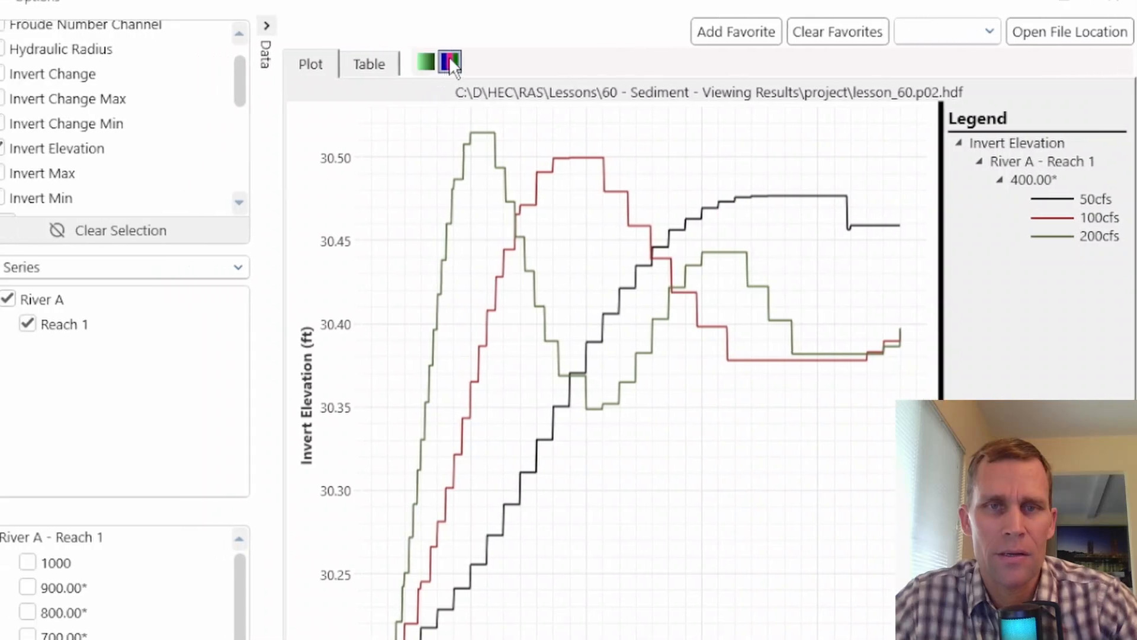
click(363, 61)
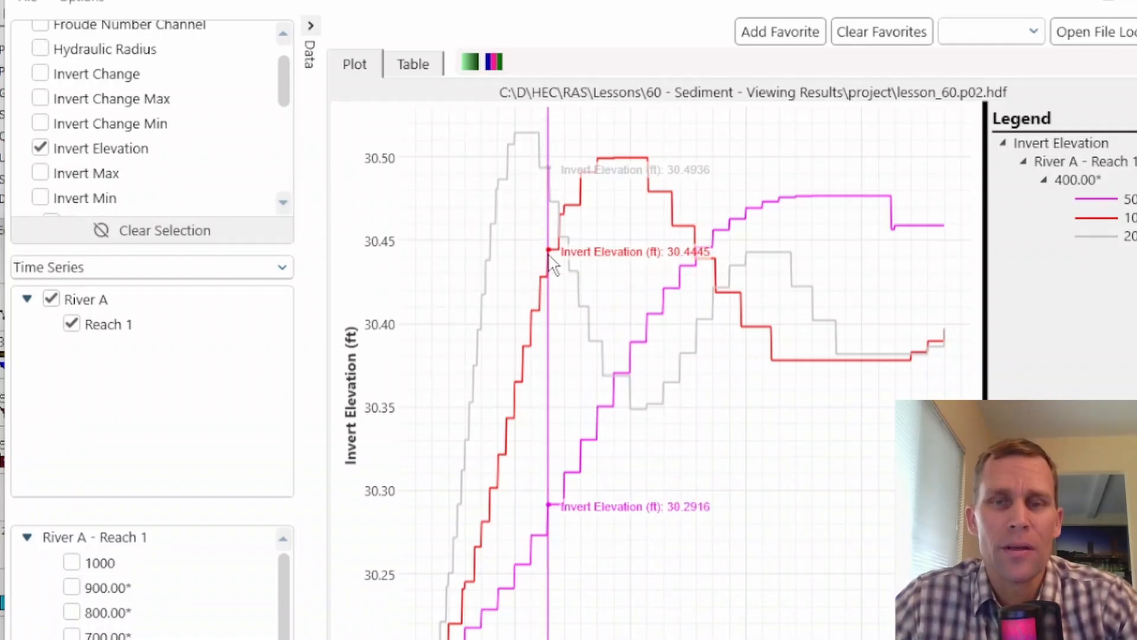
Step: Zoom in on the early part of the invert elevation plot with the rectangular zoom tool, zoom out, and restore the full plot
right_click(466, 160)
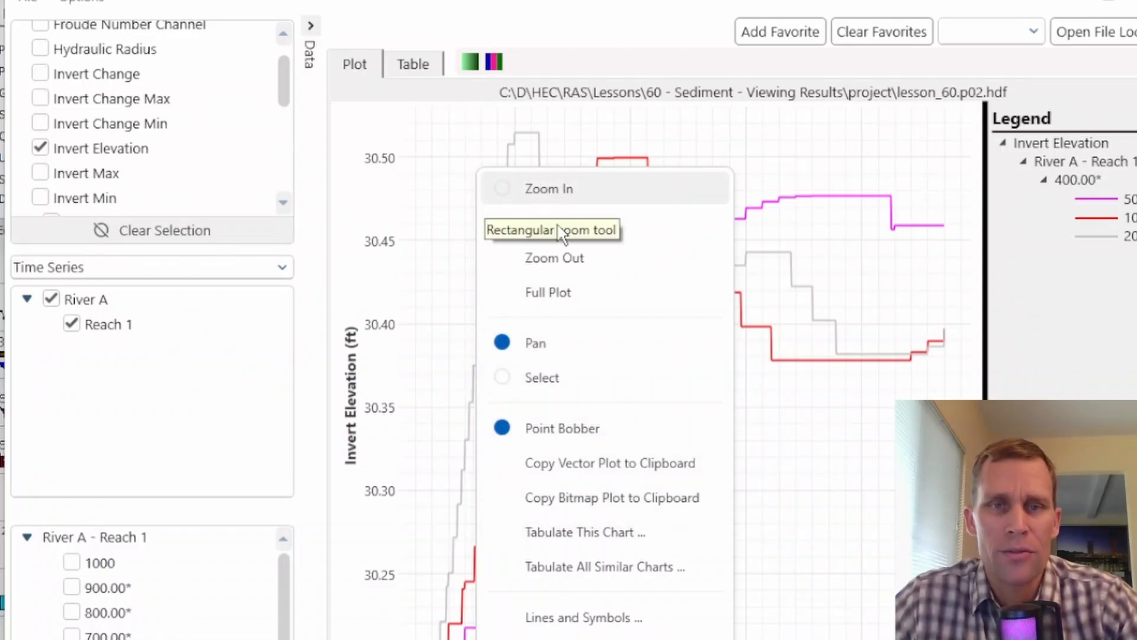
click(545, 195)
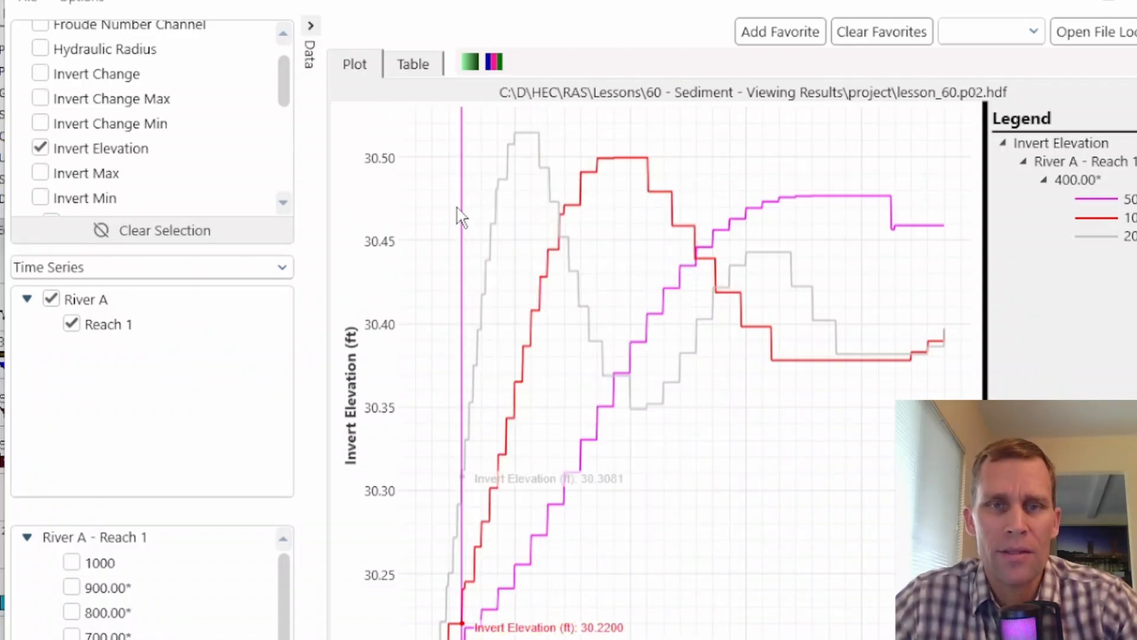
drag(449, 197, 661, 387)
right_click(574, 237)
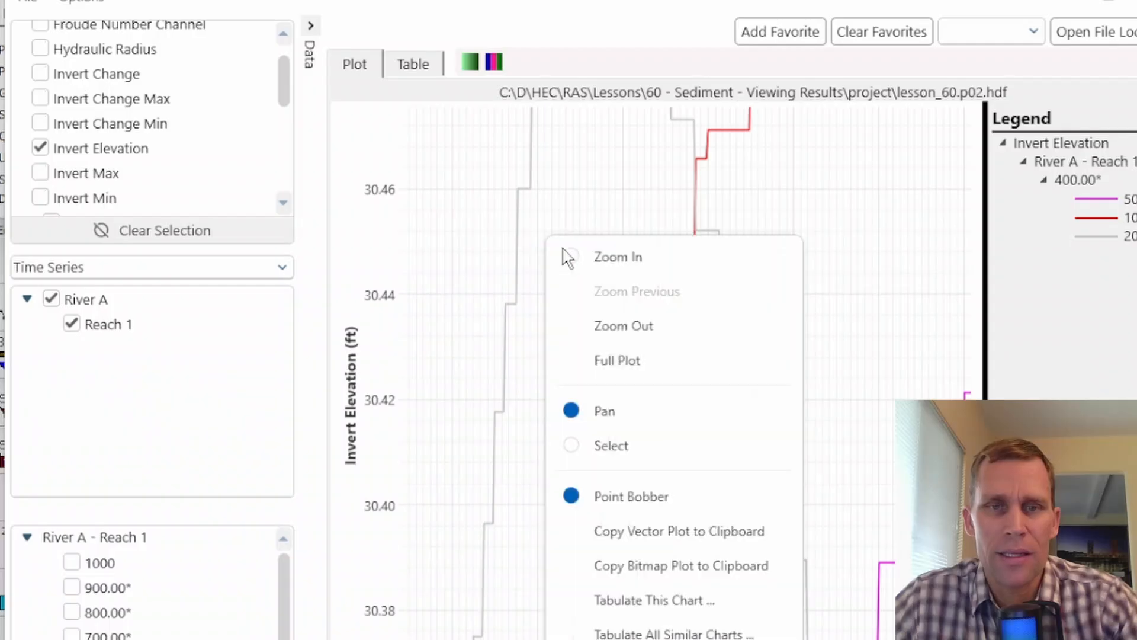
click(607, 327)
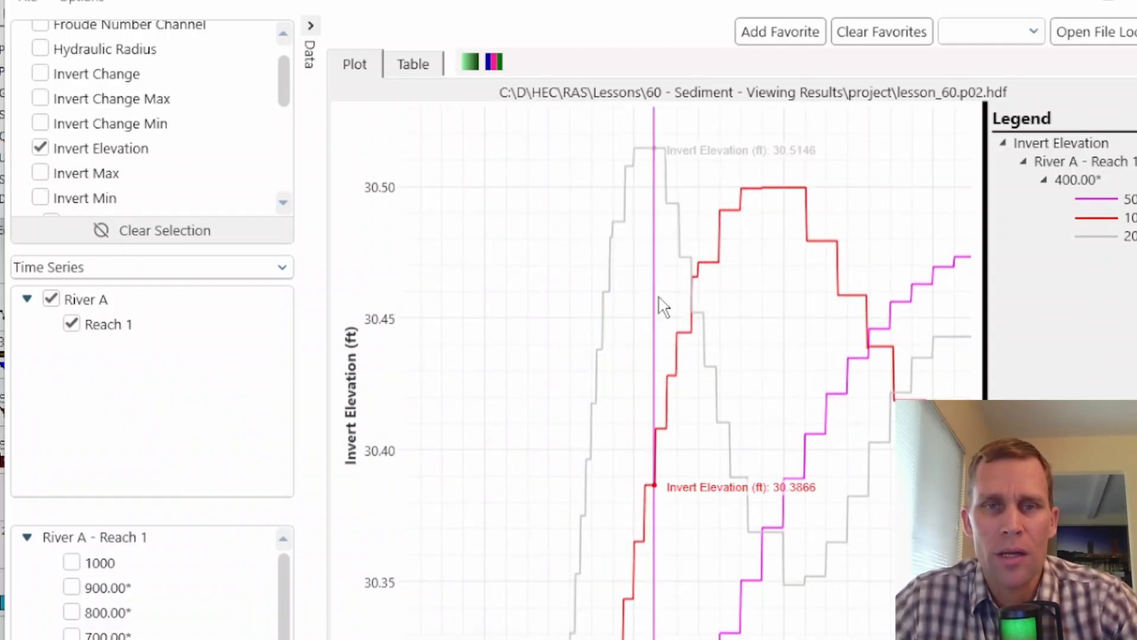
right_click(607, 253)
click(667, 378)
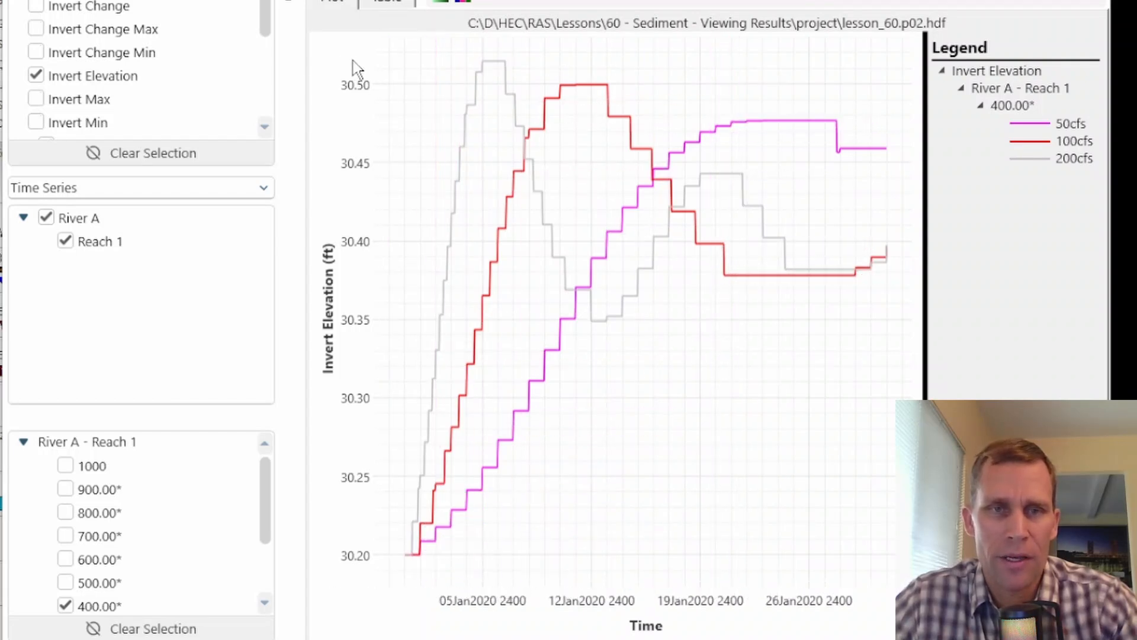
Step: Zoom the plot along its axes to elevations of about 30.33 to 30.51 ft and early January 2020, and restore the full extent
drag(353, 59, 369, 348)
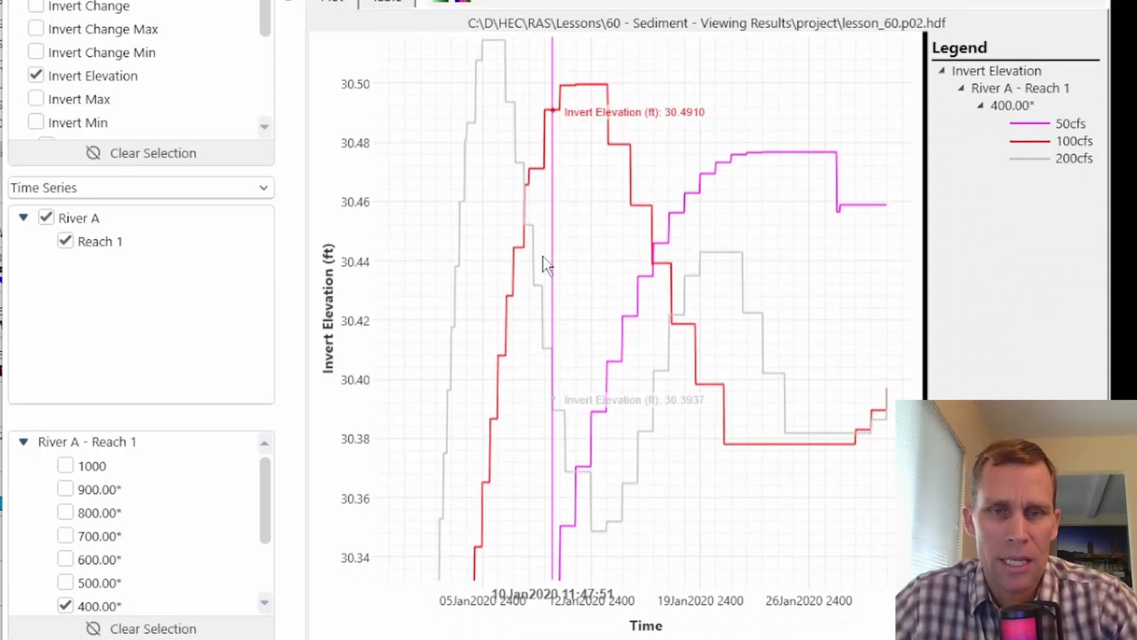
drag(445, 611, 639, 634)
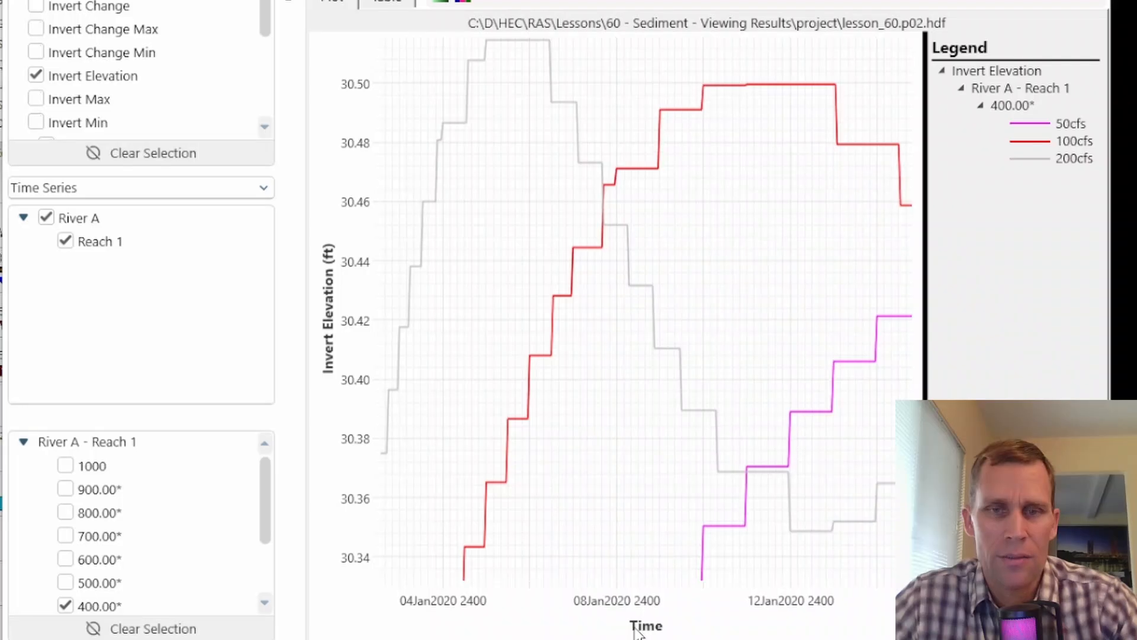
right_click(487, 308)
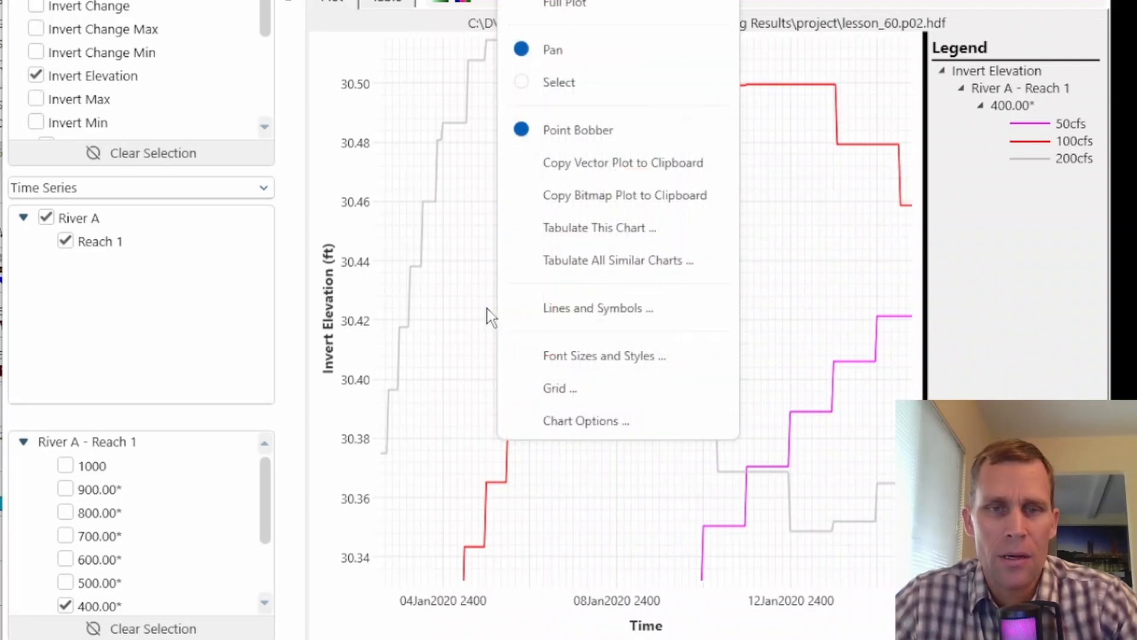
click(562, 7)
Step: Activate the Pan tool and shift the invert elevation curves within the plot area
right_click(556, 187)
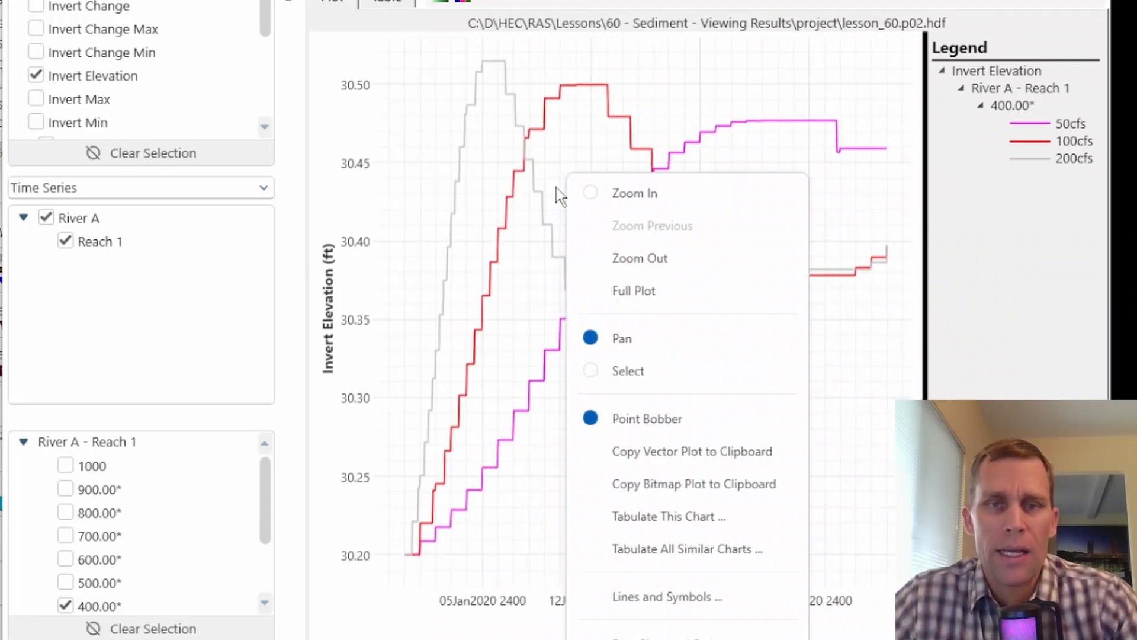
click(620, 342)
drag(732, 361, 814, 356)
drag(653, 413, 606, 392)
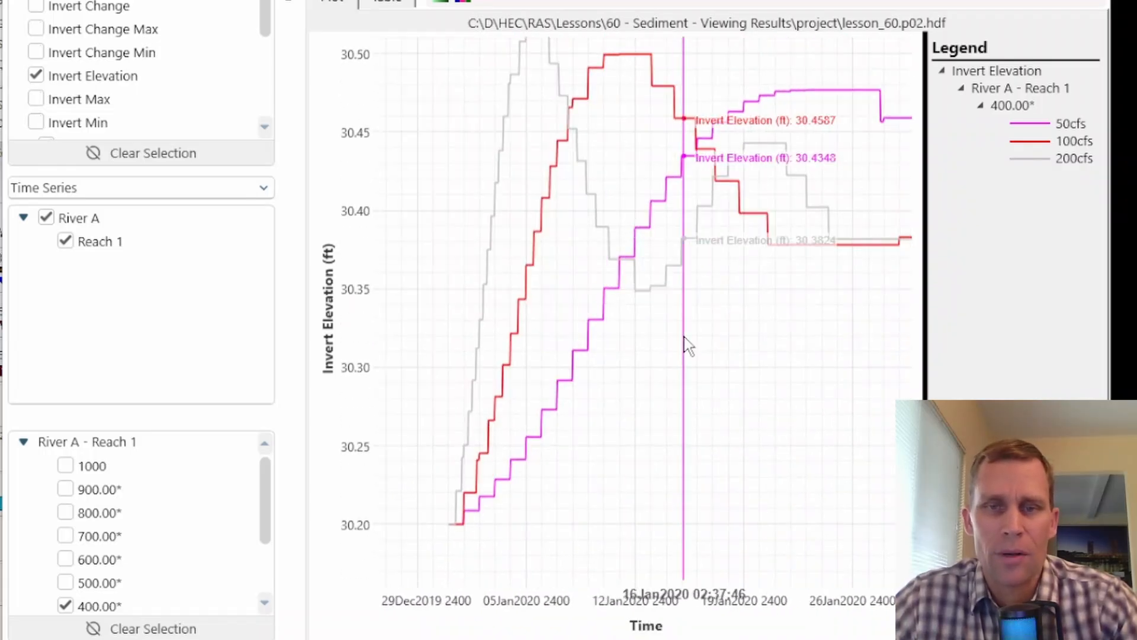
Step: Try the Select mode on the plot, switch back to Pan, and check the Point Bobber option, keeping it enabled
right_click(685, 343)
click(749, 83)
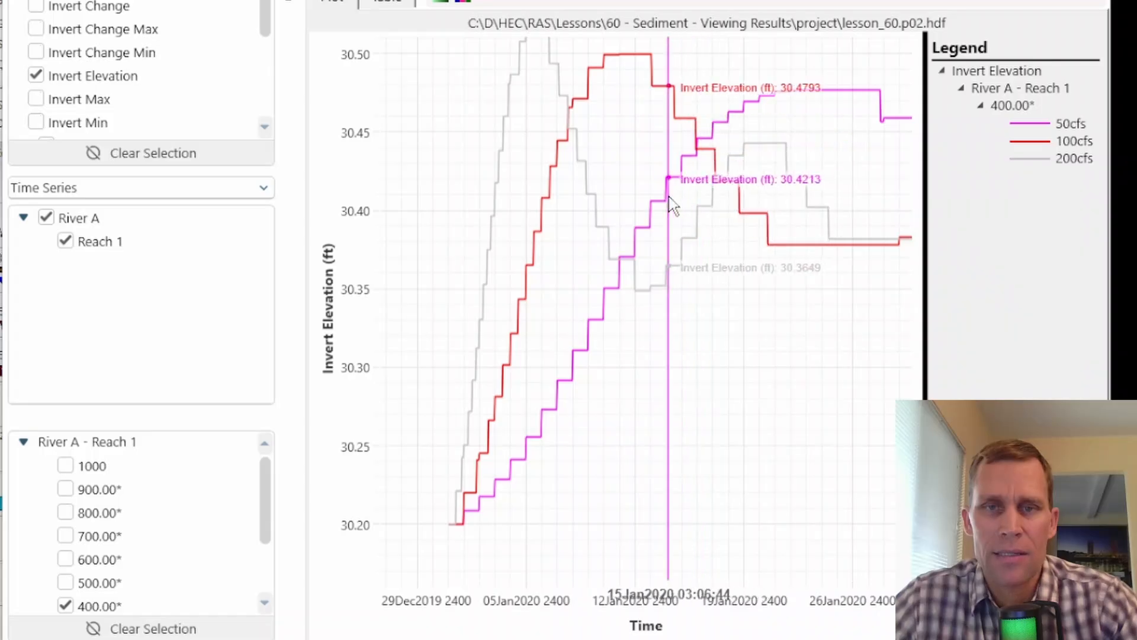
right_click(668, 320)
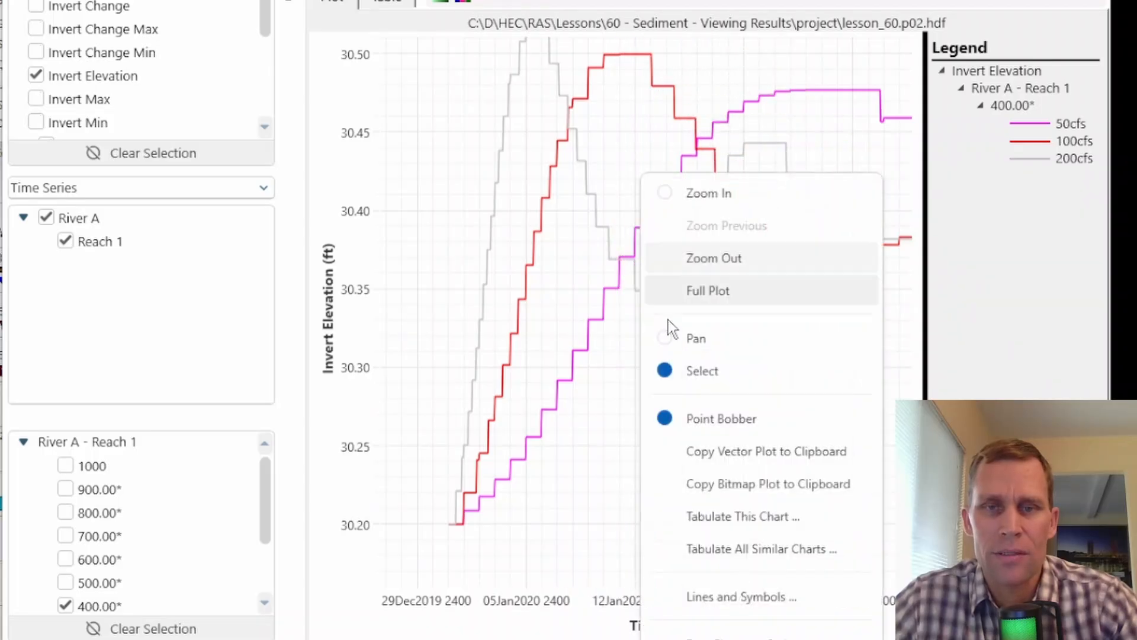
click(697, 338)
right_click(613, 187)
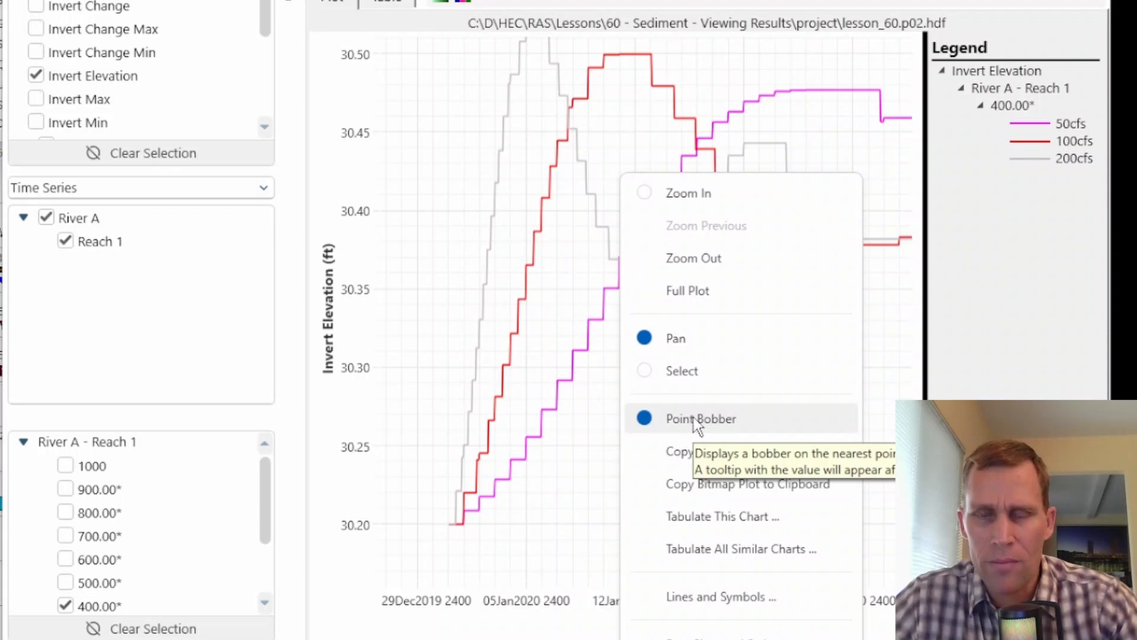
click(556, 322)
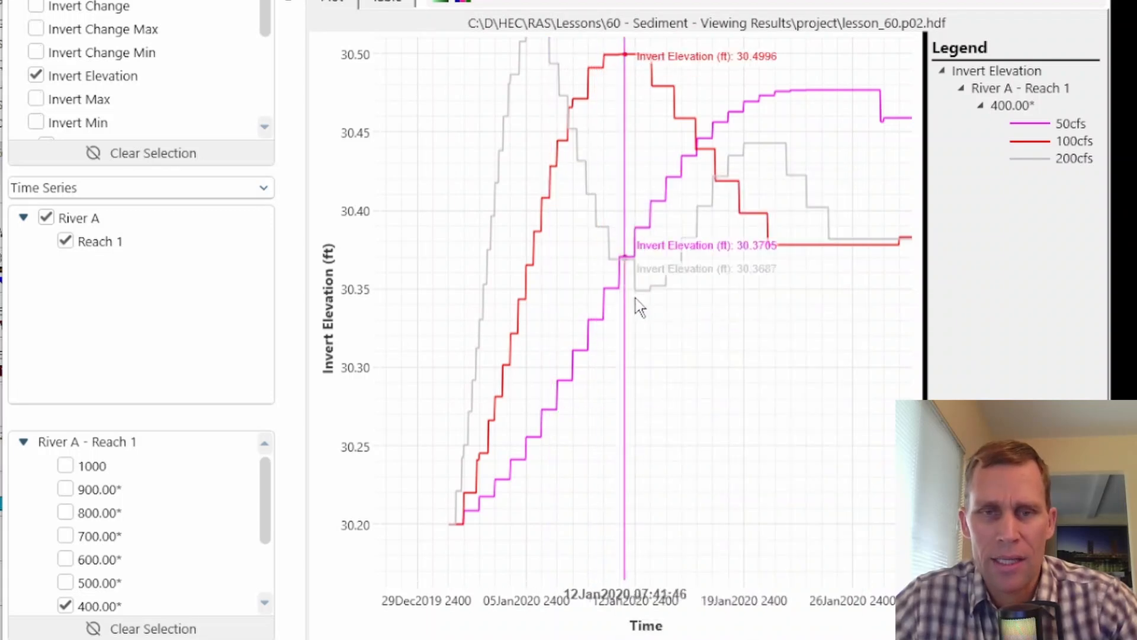
Step: Turn the plot's Point Bobber off and back on
right_click(648, 169)
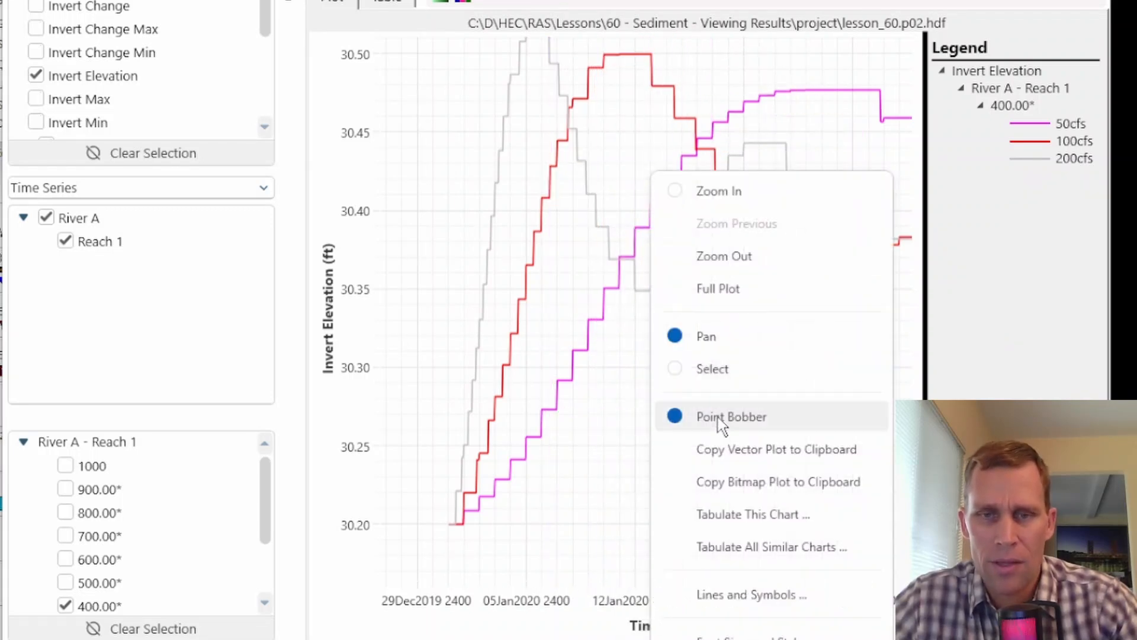
click(714, 415)
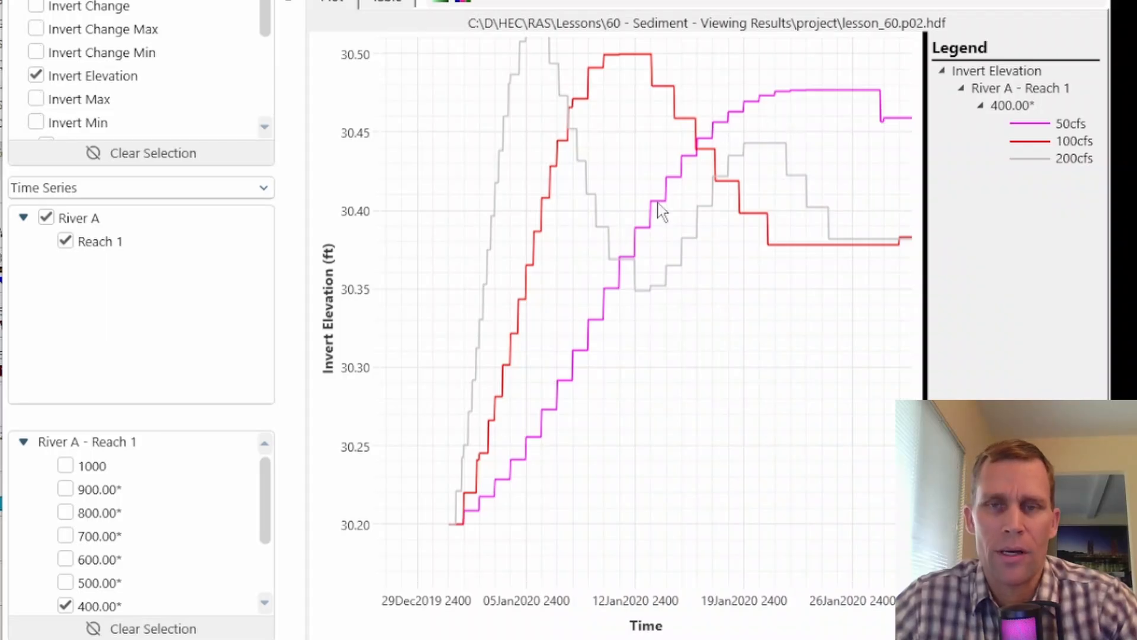
right_click(550, 286)
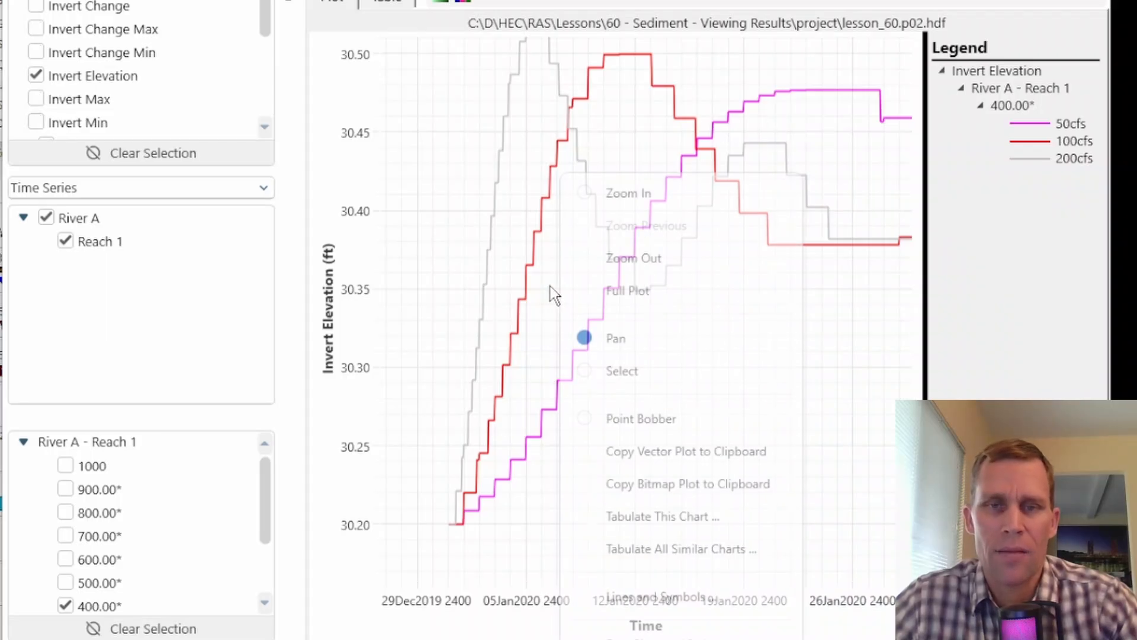
click(620, 423)
Step: Copy the invert elevation plot to the clipboard as a bitmap, and view it pasted in IrfanView before closing that window
right_click(649, 355)
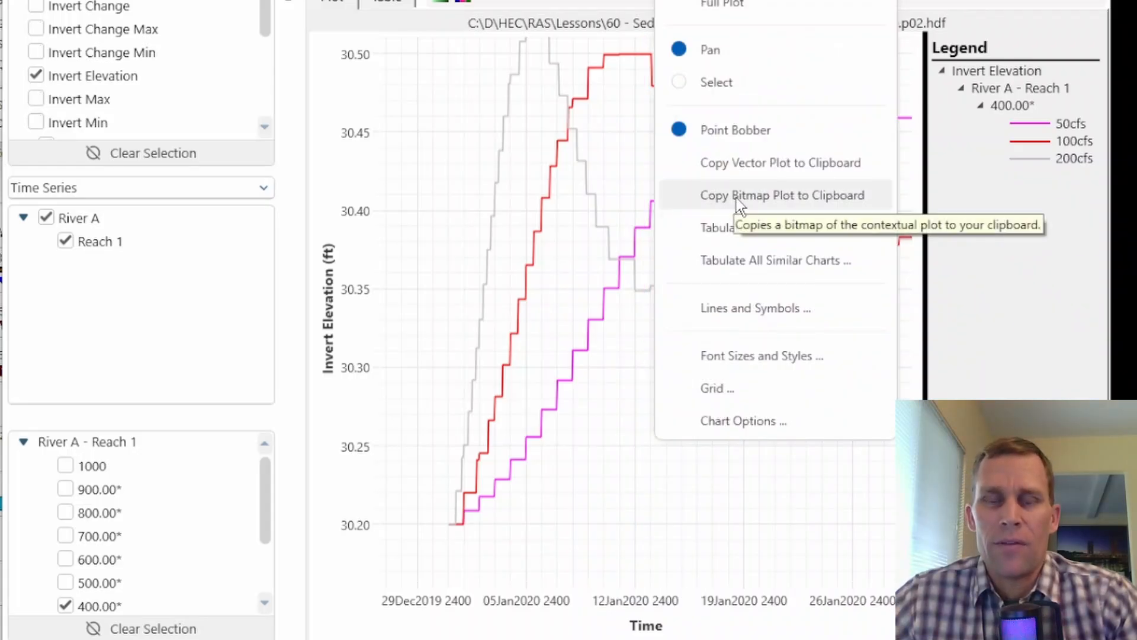
click(822, 204)
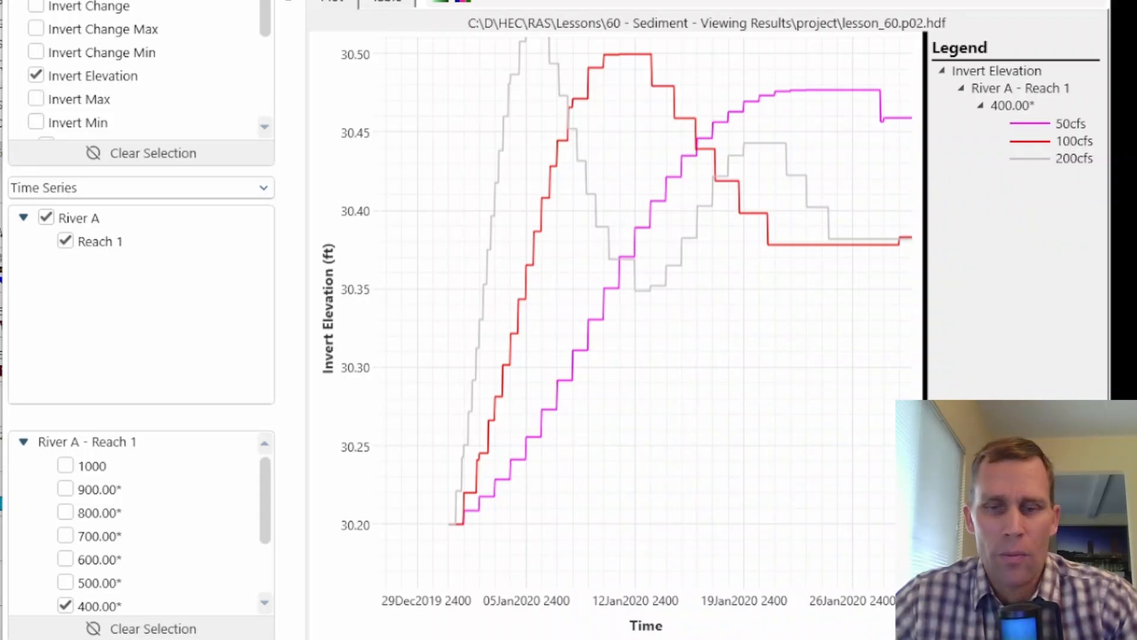
key(super)
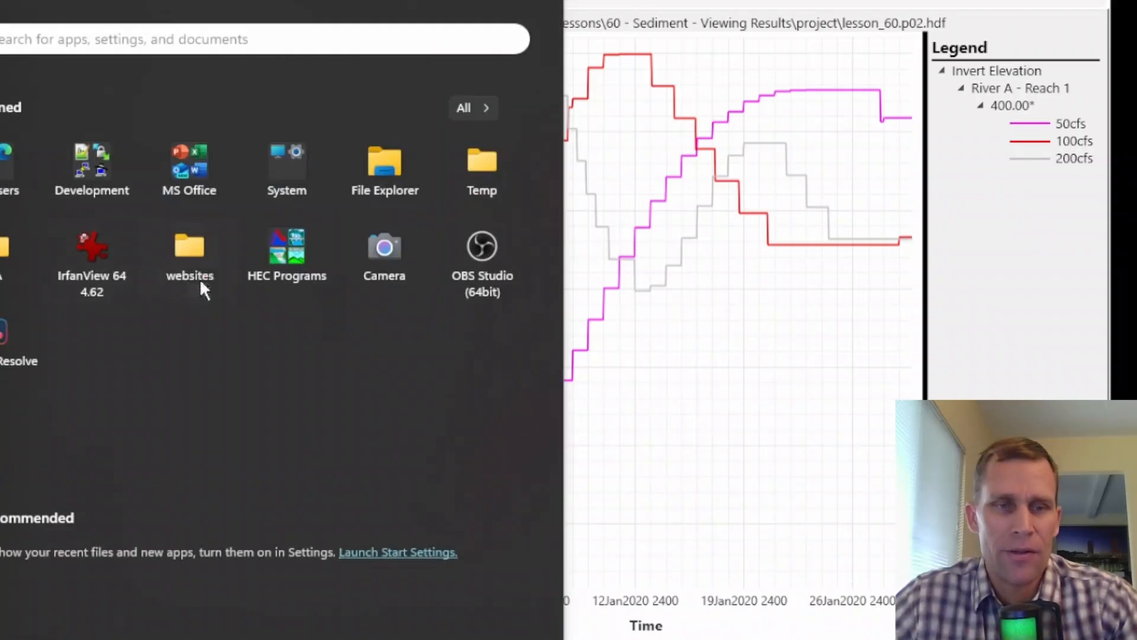
click(105, 255)
key(ctrl+v)
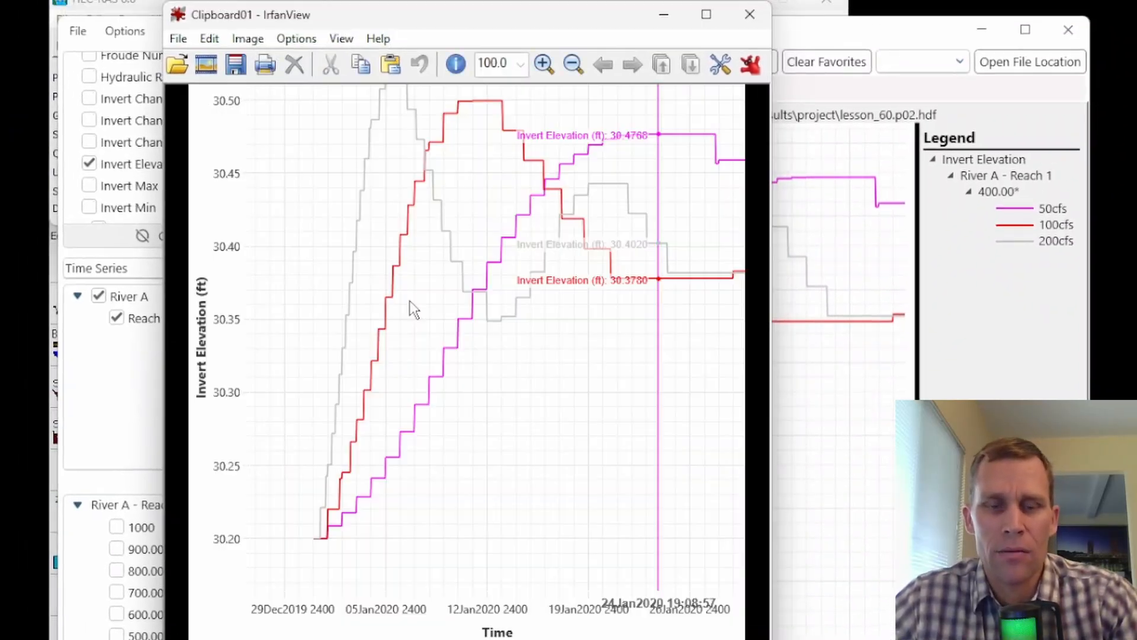
drag(488, 23, 605, 38)
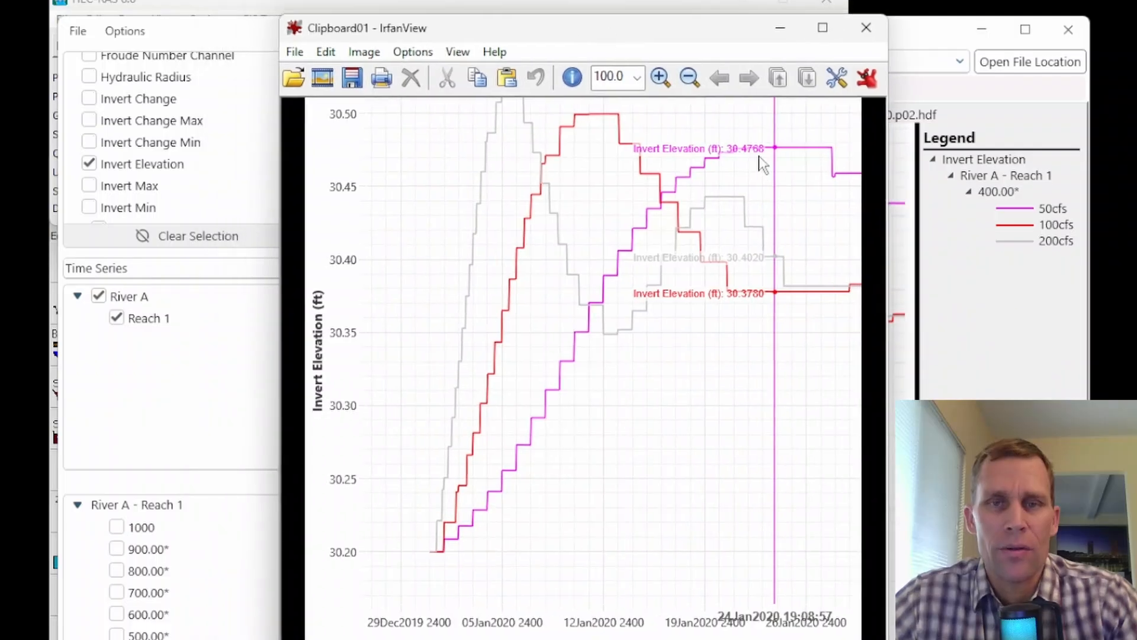
click(870, 34)
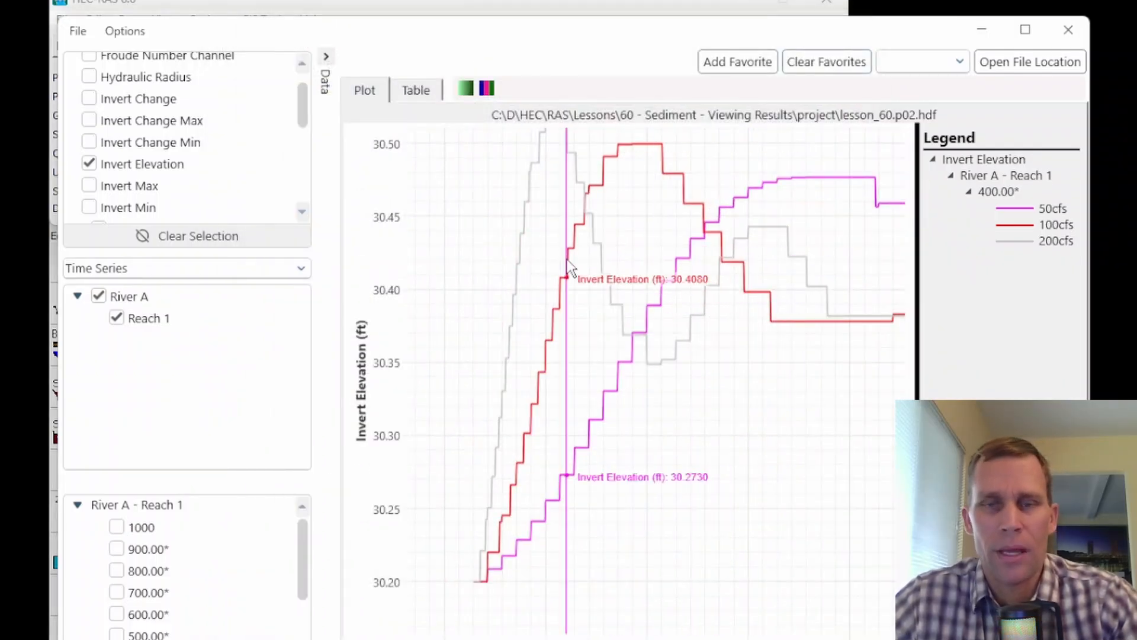
Step: Tabulate the current chart, compare it with the built-in table view, and return to the plot
right_click(514, 189)
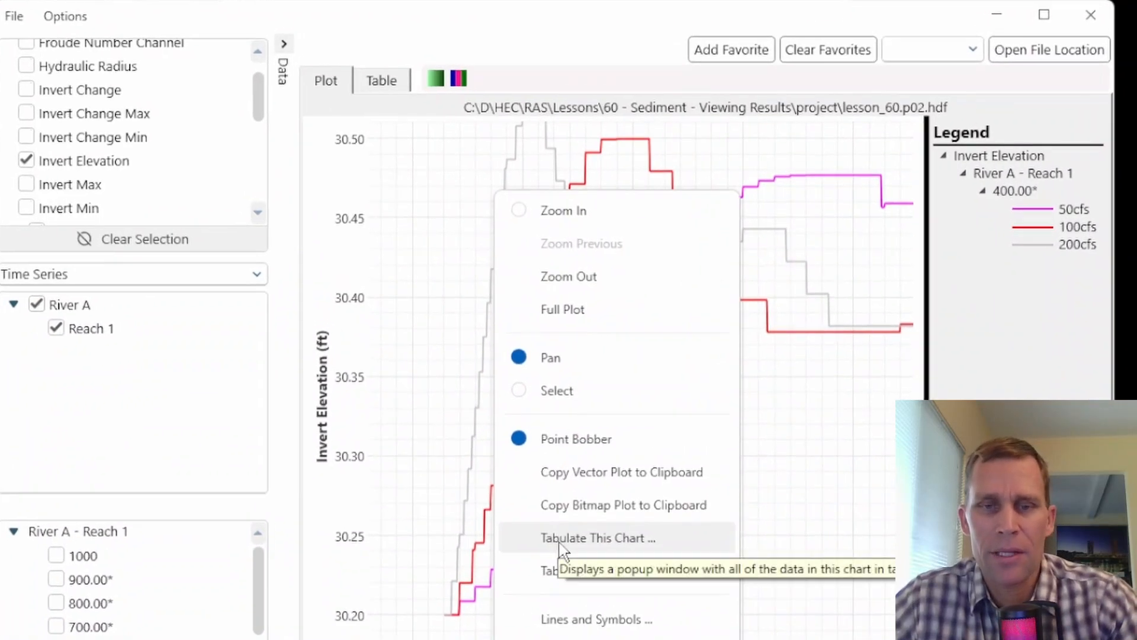
click(560, 538)
click(608, 107)
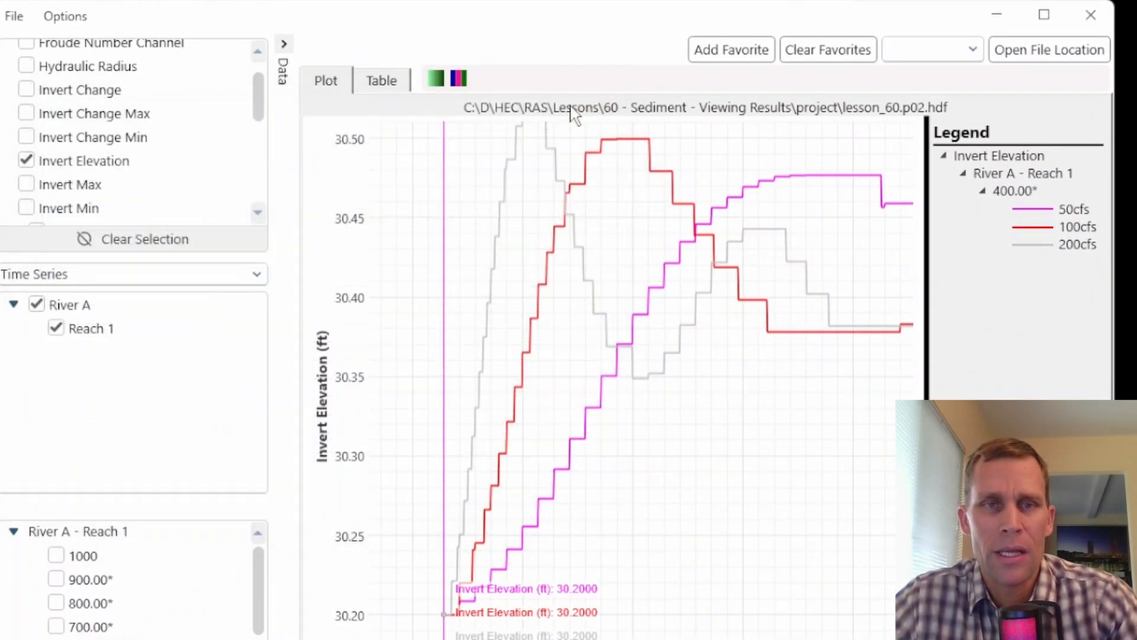
click(382, 81)
click(332, 81)
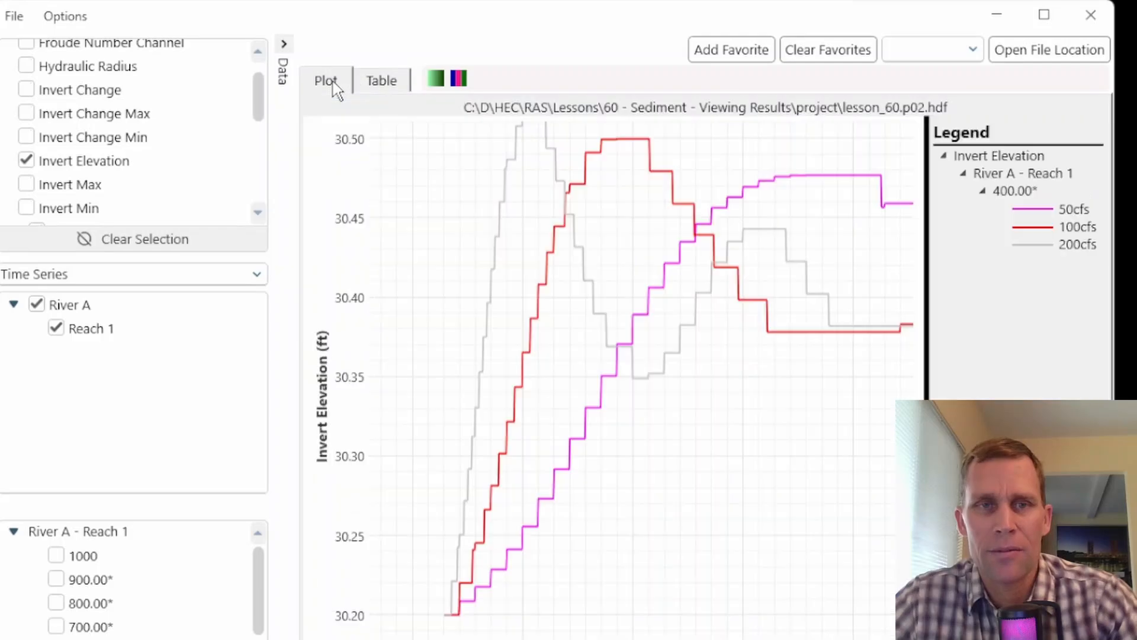
Step: Check the plot's axis label and axis title font sizes and accept them as they are
right_click(479, 202)
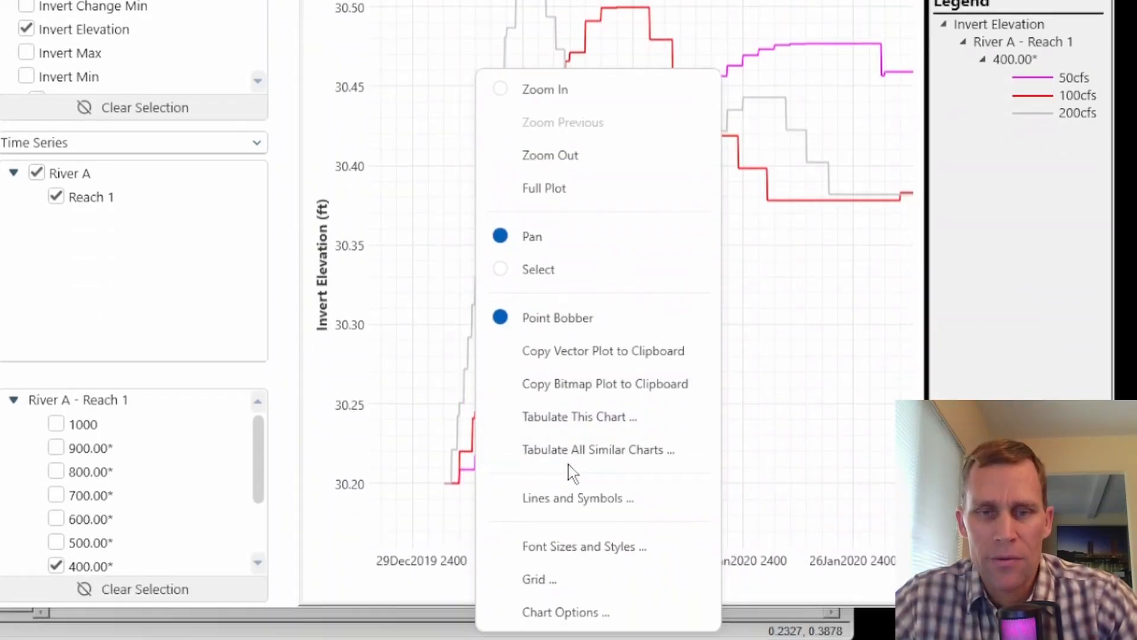
click(607, 545)
drag(198, 5, 426, 82)
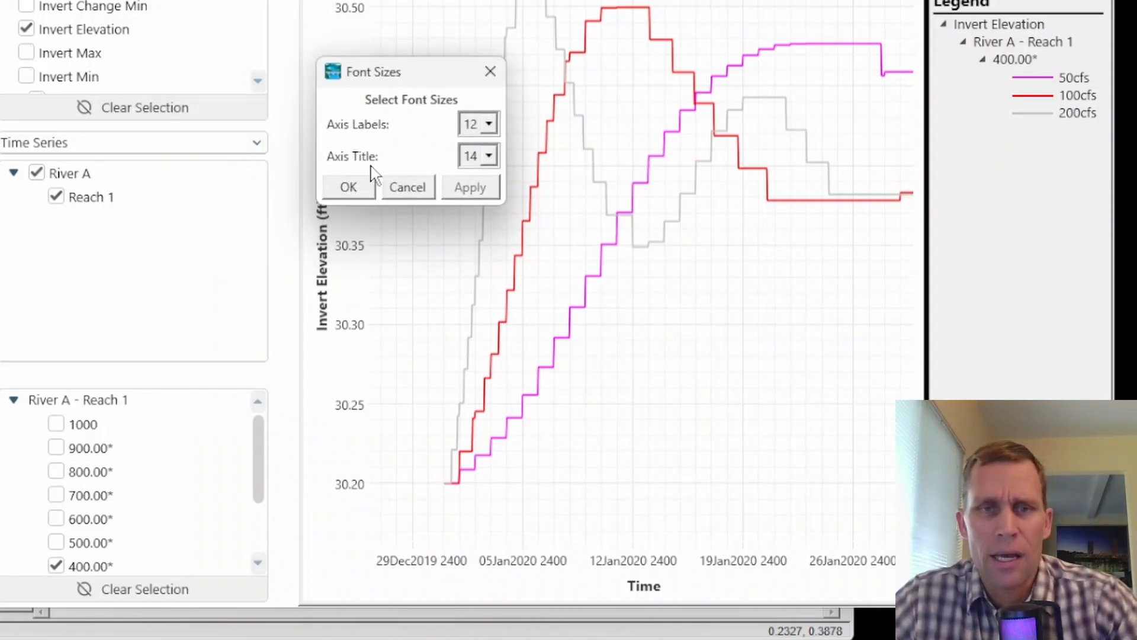
click(349, 187)
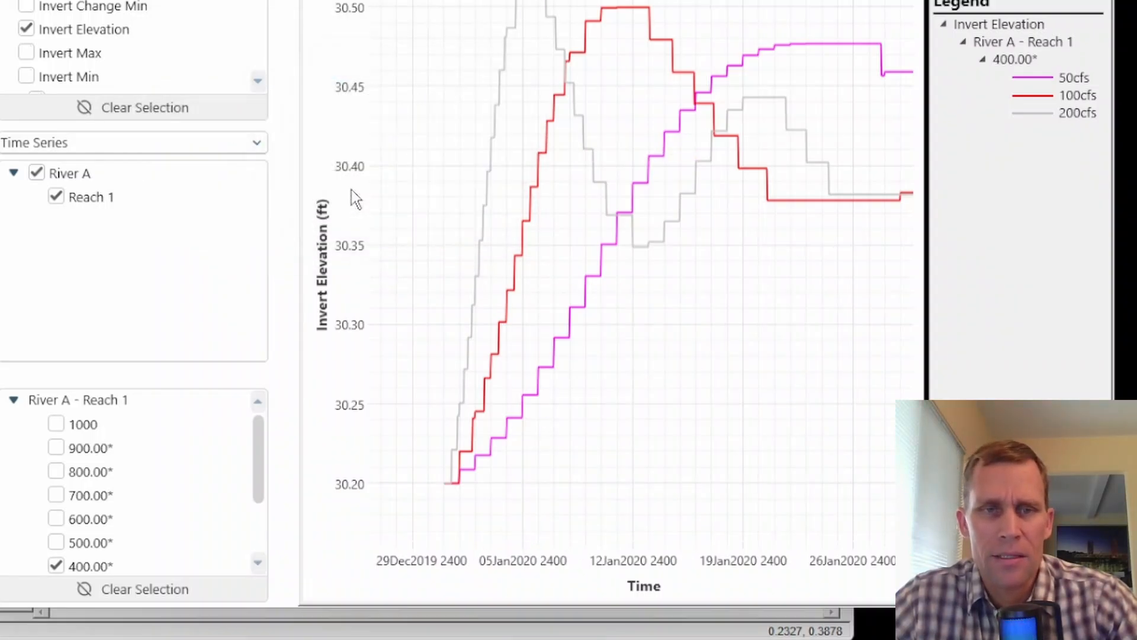
Step: Enable the Thick Border Box in the plot's grid options and apply it
right_click(446, 98)
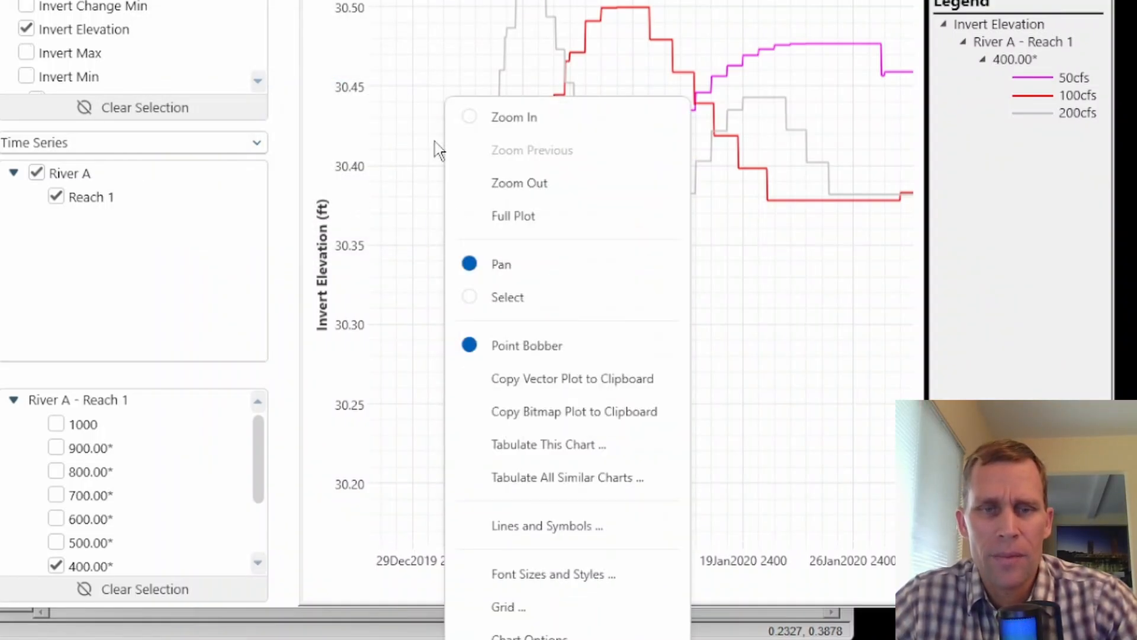
click(529, 607)
drag(324, 32, 455, 38)
click(223, 85)
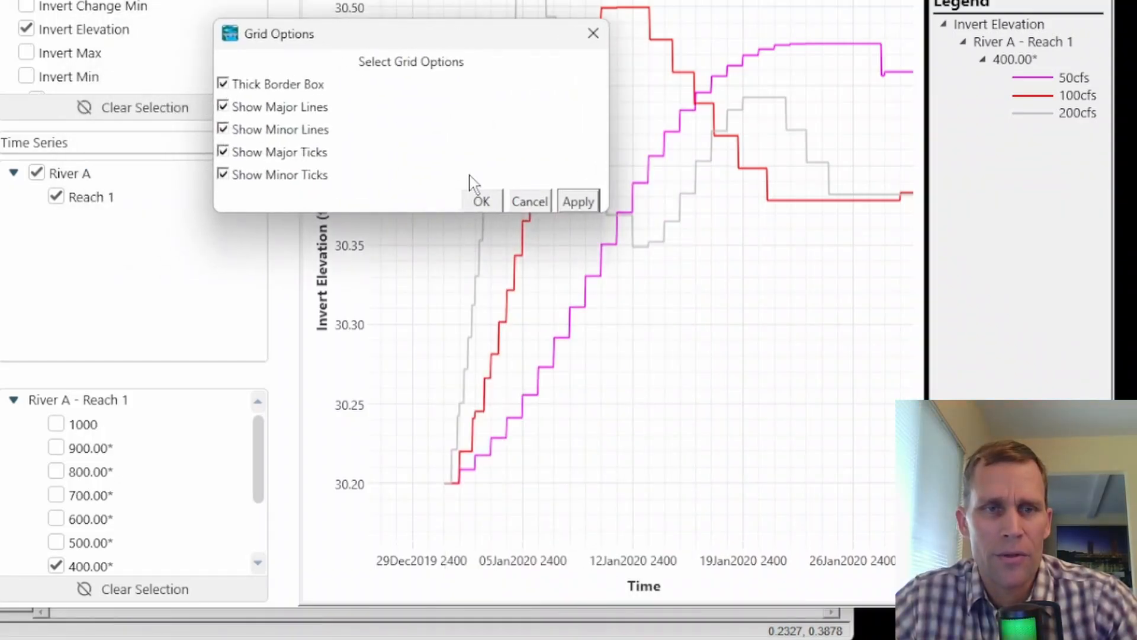
click(567, 201)
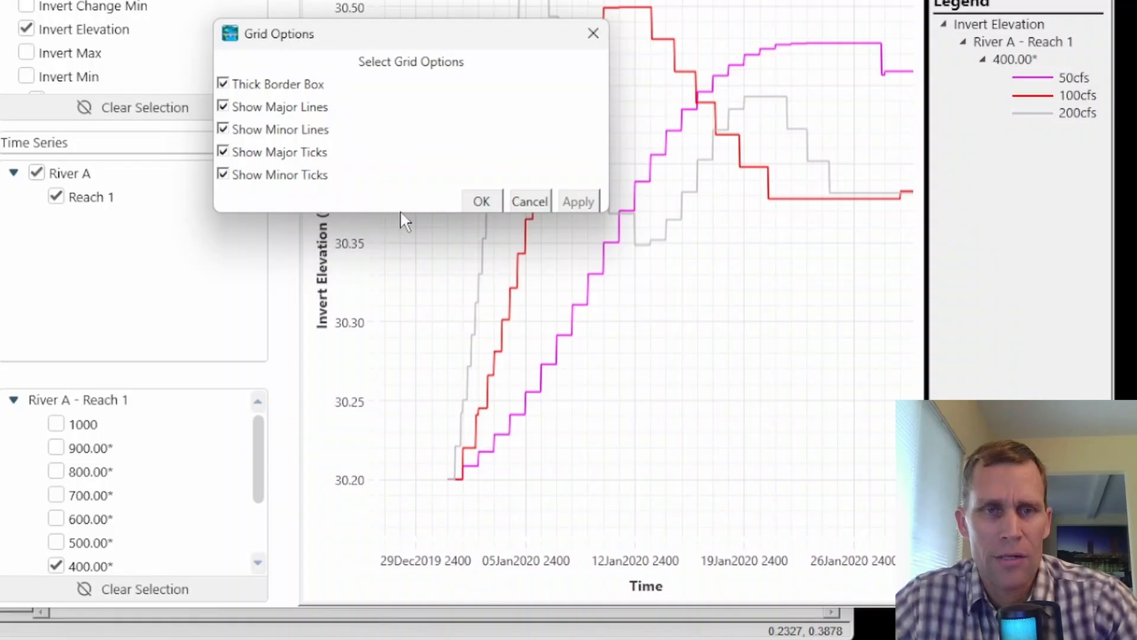
click(481, 202)
Step: Try the BlackSteel and BrightSpark themes on the invert elevation plot through the chart options
right_click(443, 52)
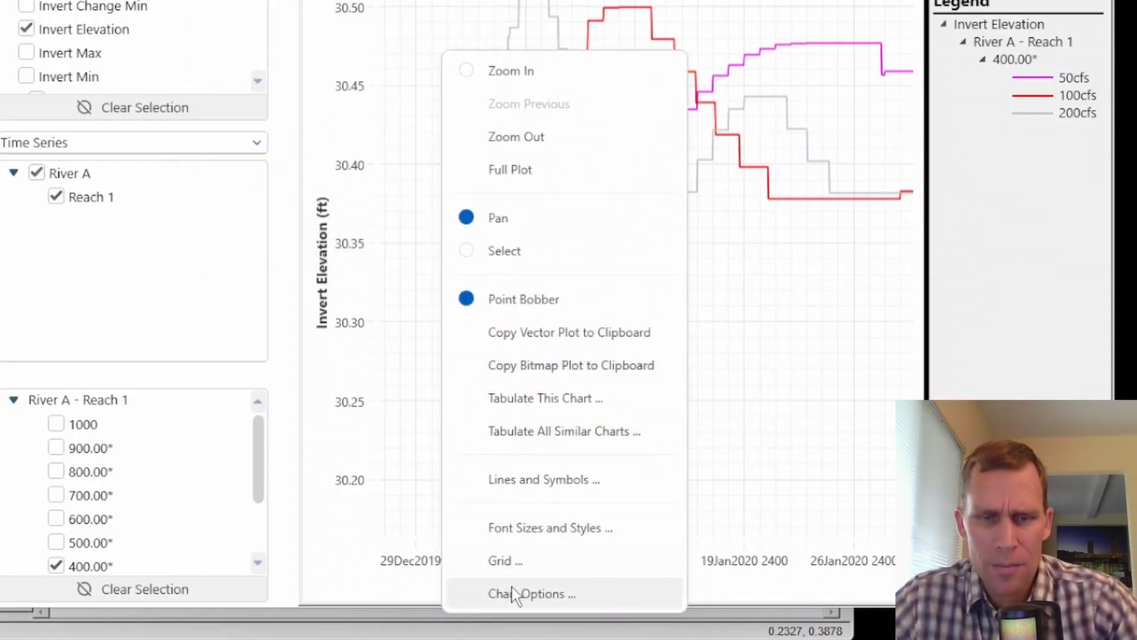
click(526, 594)
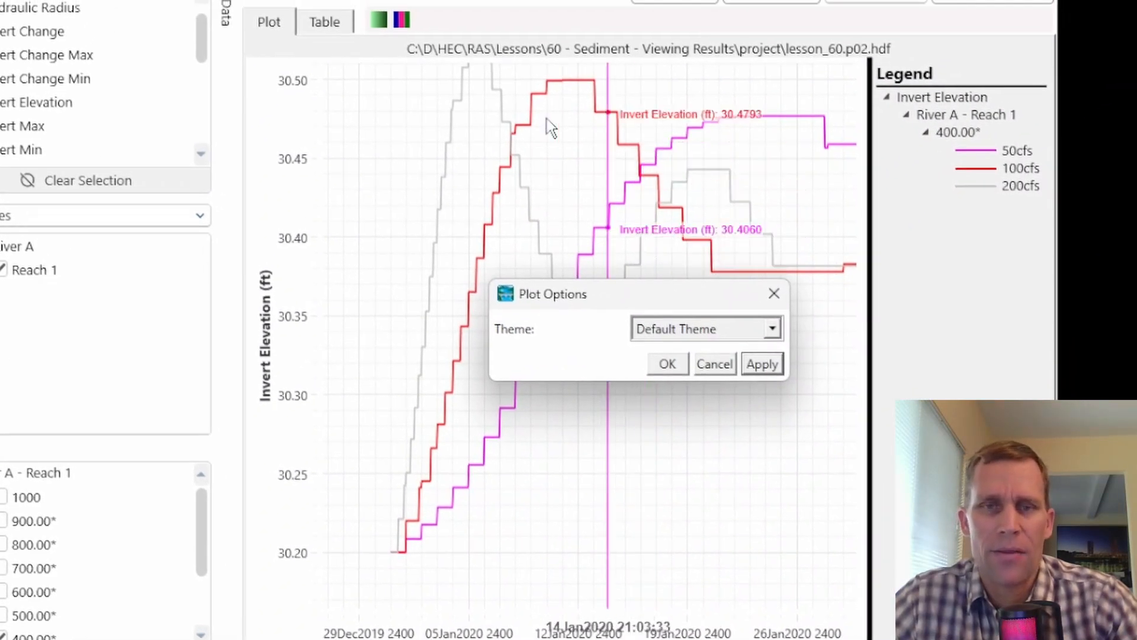
click(774, 329)
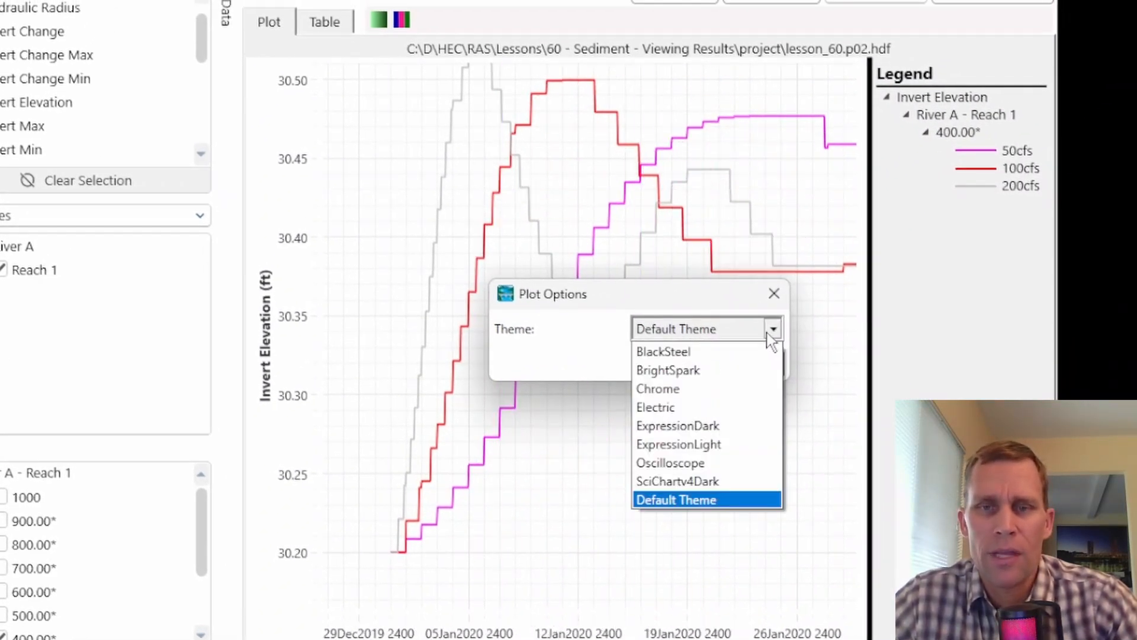
click(678, 354)
click(764, 363)
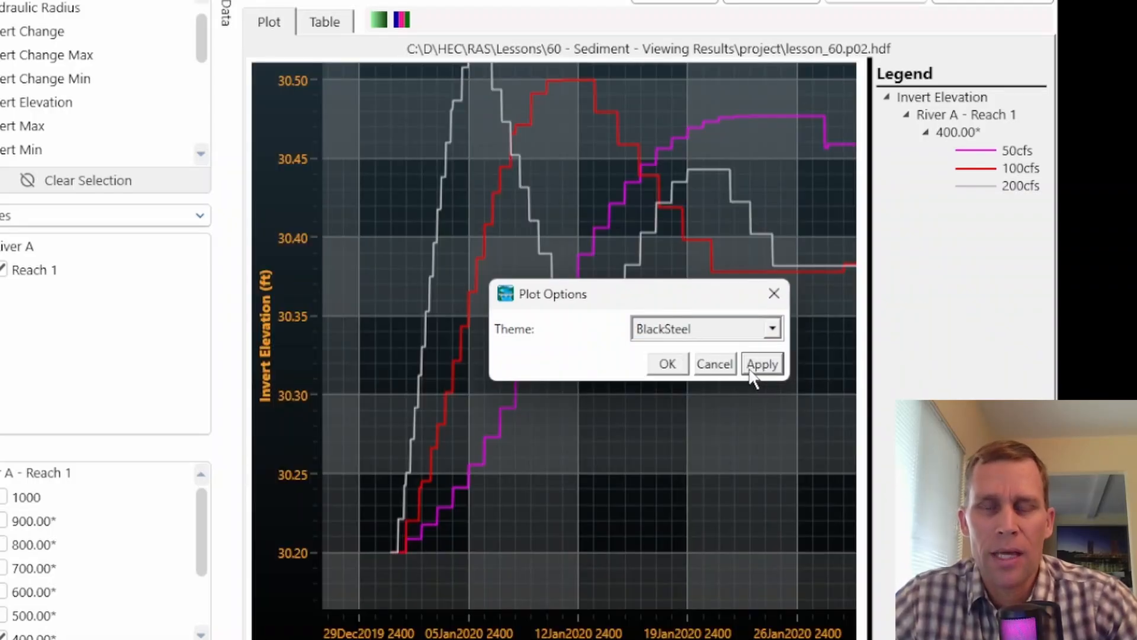
click(705, 329)
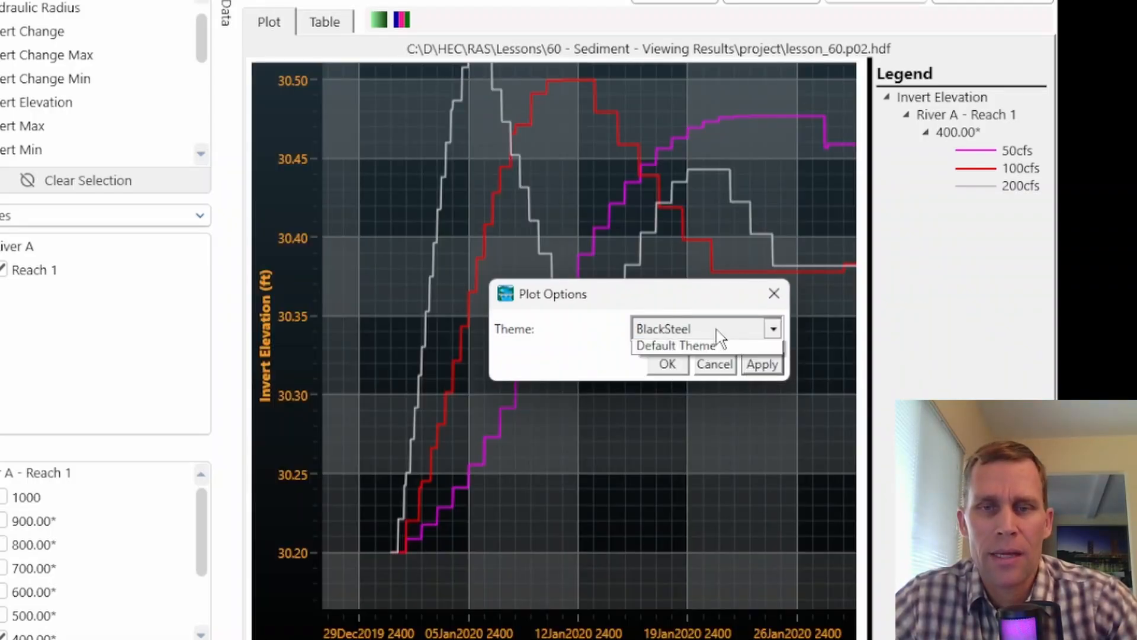
click(711, 376)
click(759, 365)
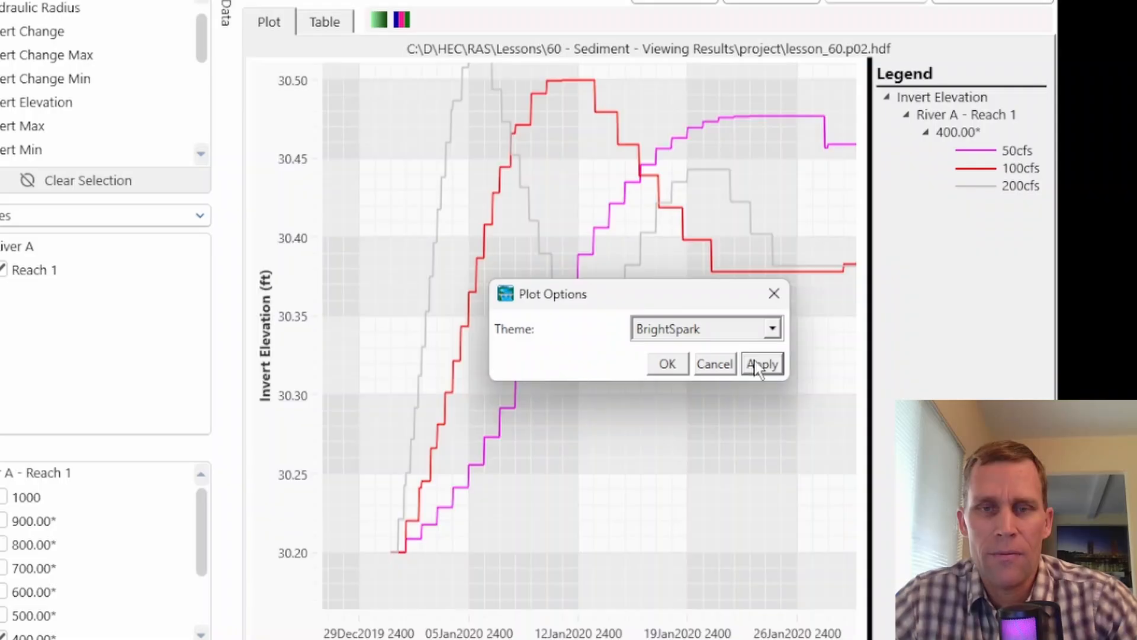
Step: Try the Chrome and Oscilloscope themes on the invert elevation plot
click(733, 336)
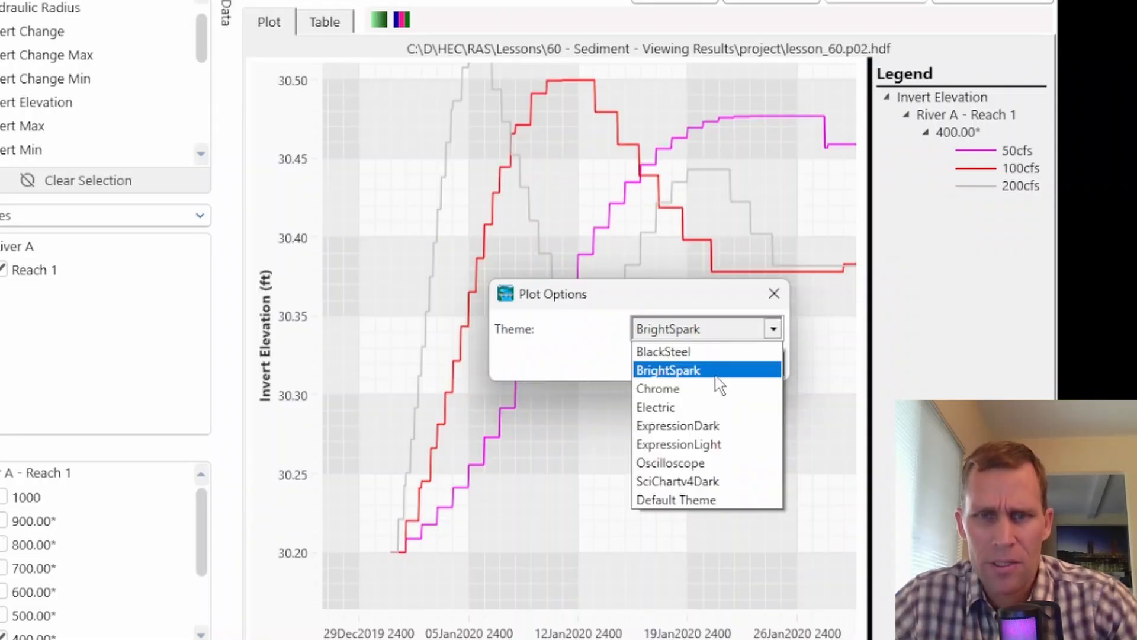
click(720, 392)
click(760, 368)
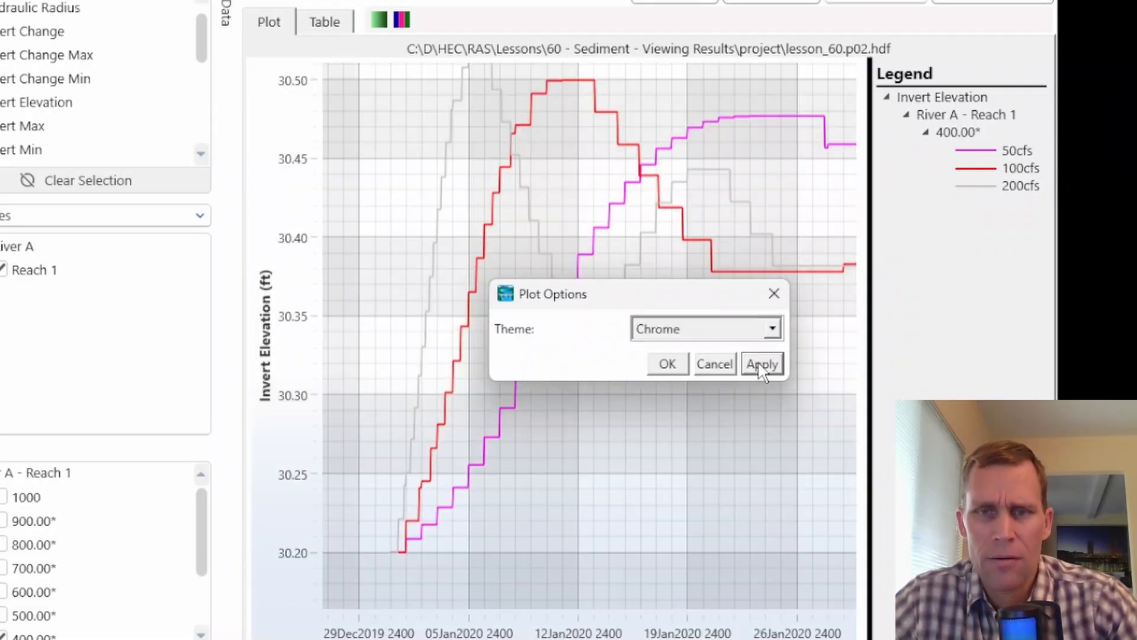
click(732, 333)
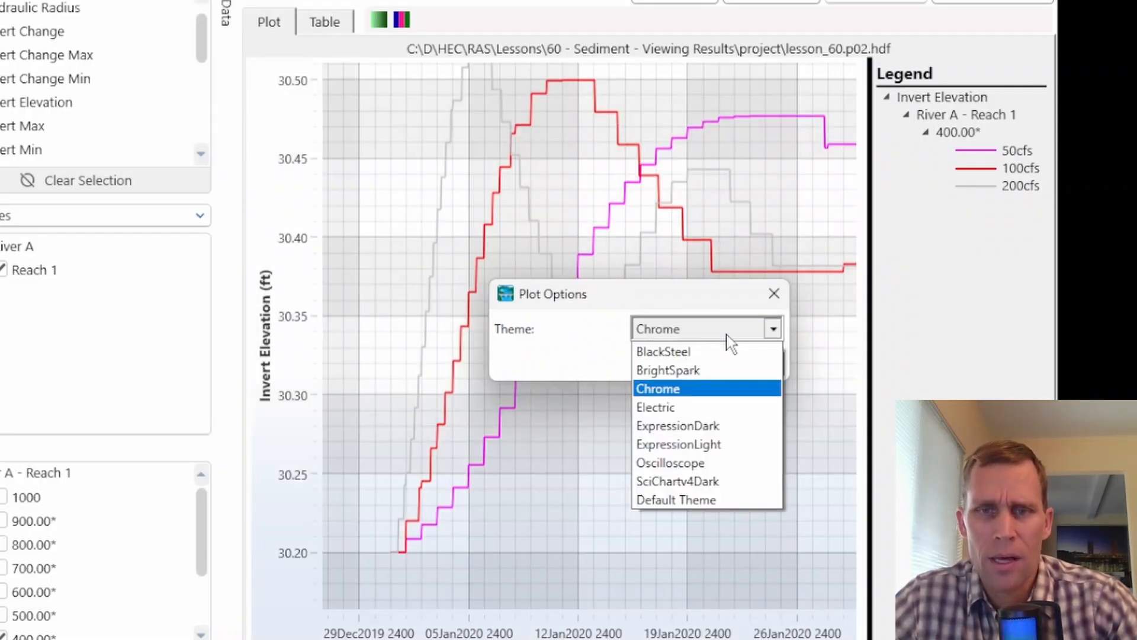
click(705, 465)
click(760, 367)
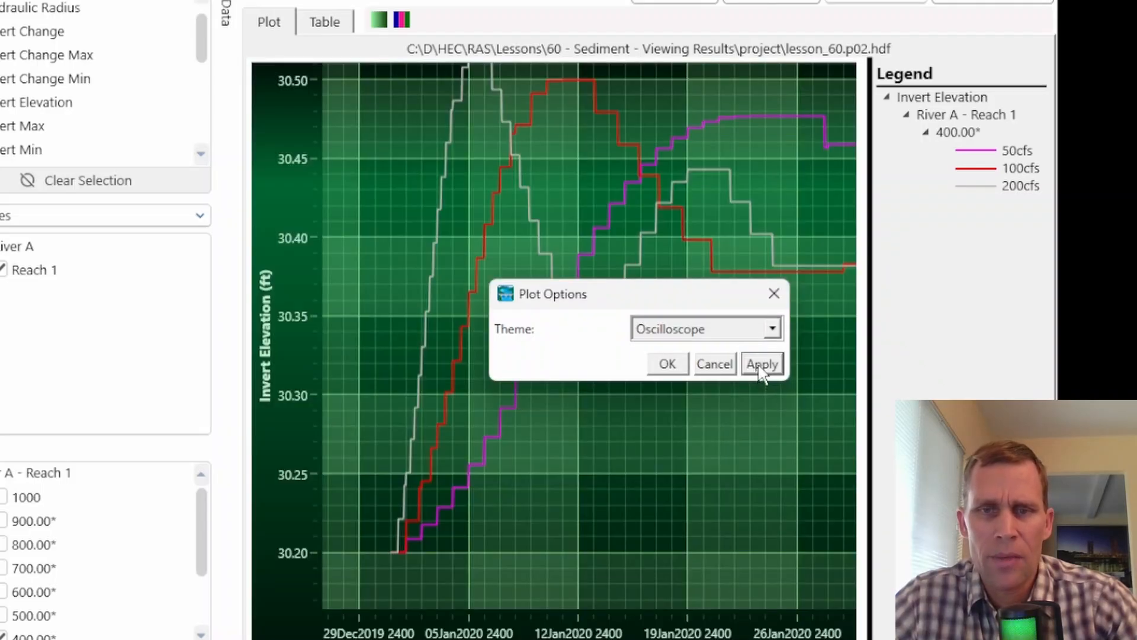
Step: Restore the plot to the Default Theme and accept the plot options
click(720, 332)
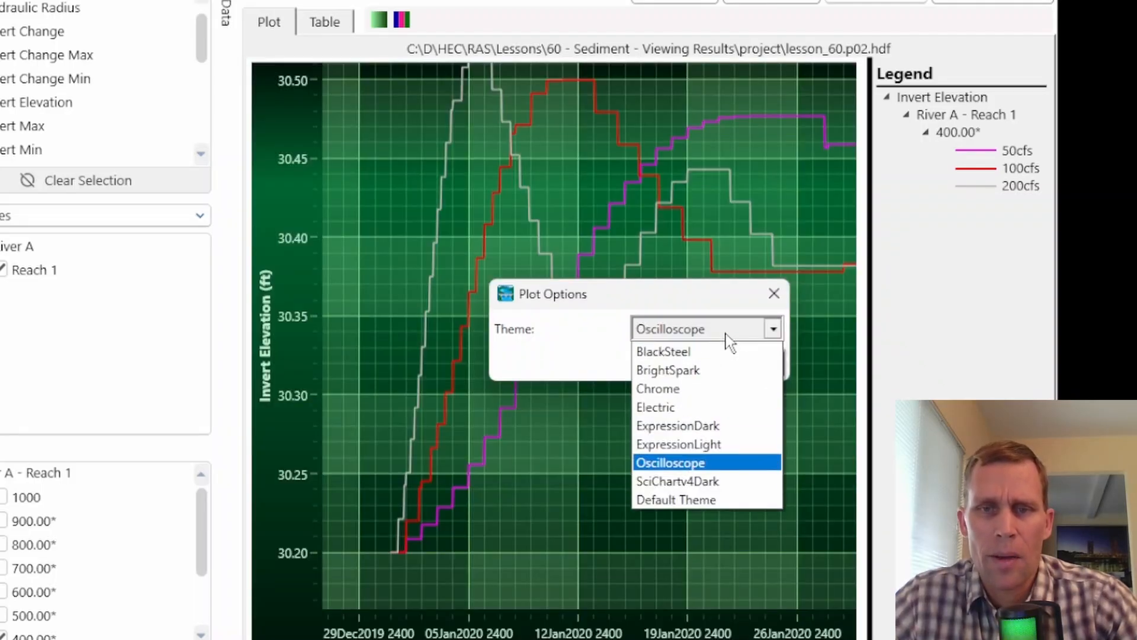
click(699, 499)
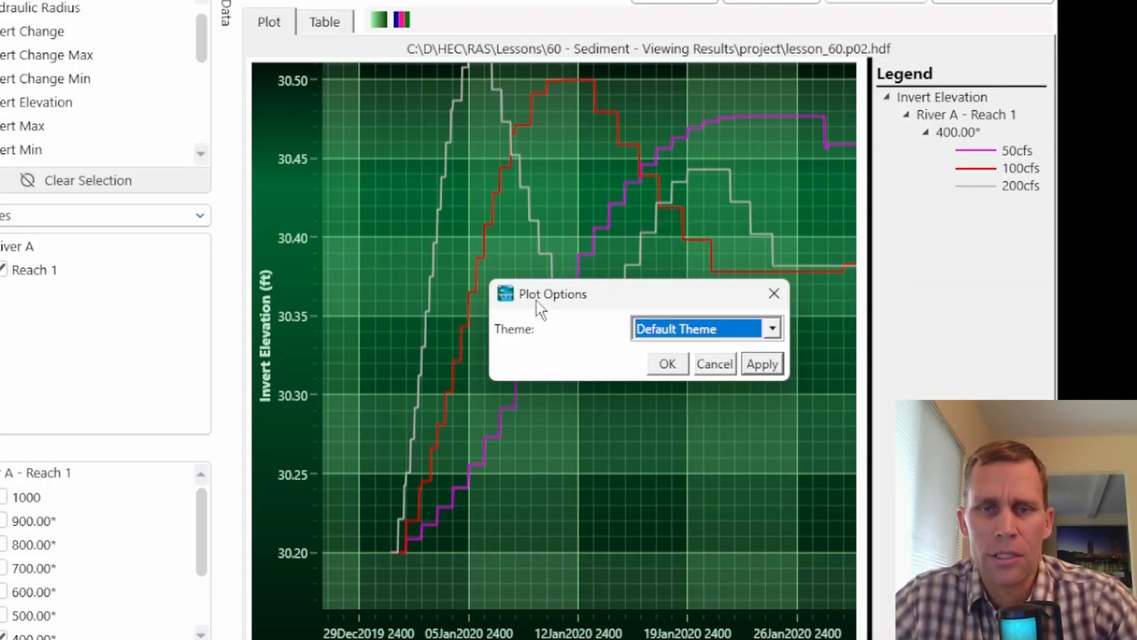
click(668, 365)
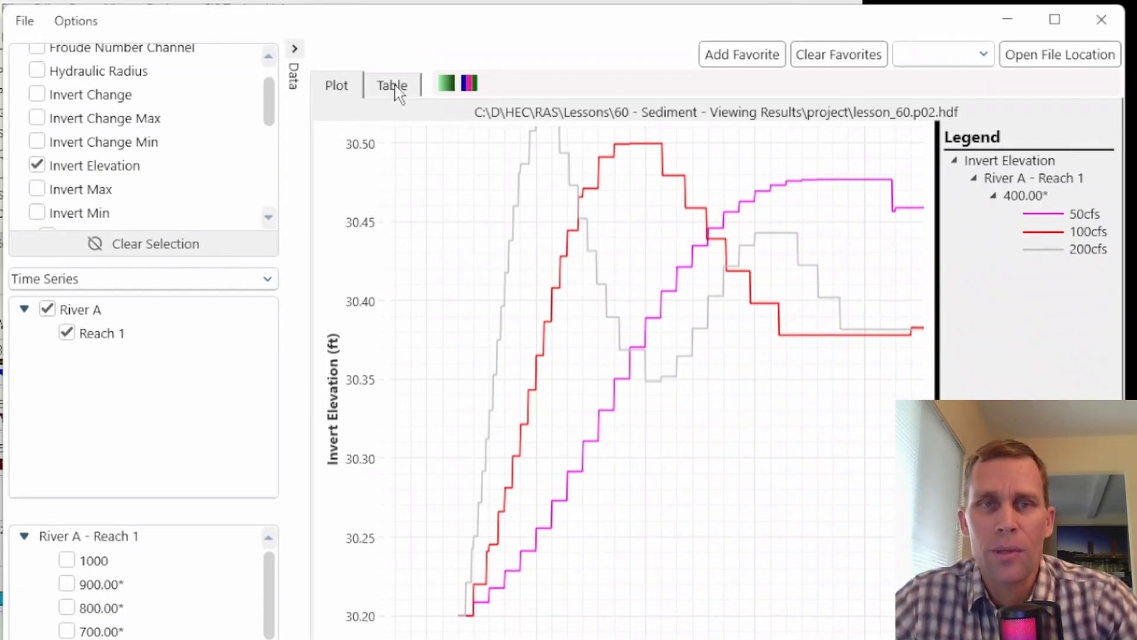
Step: Show the invert elevation results as a table and add cross section 500.00* to them
click(397, 92)
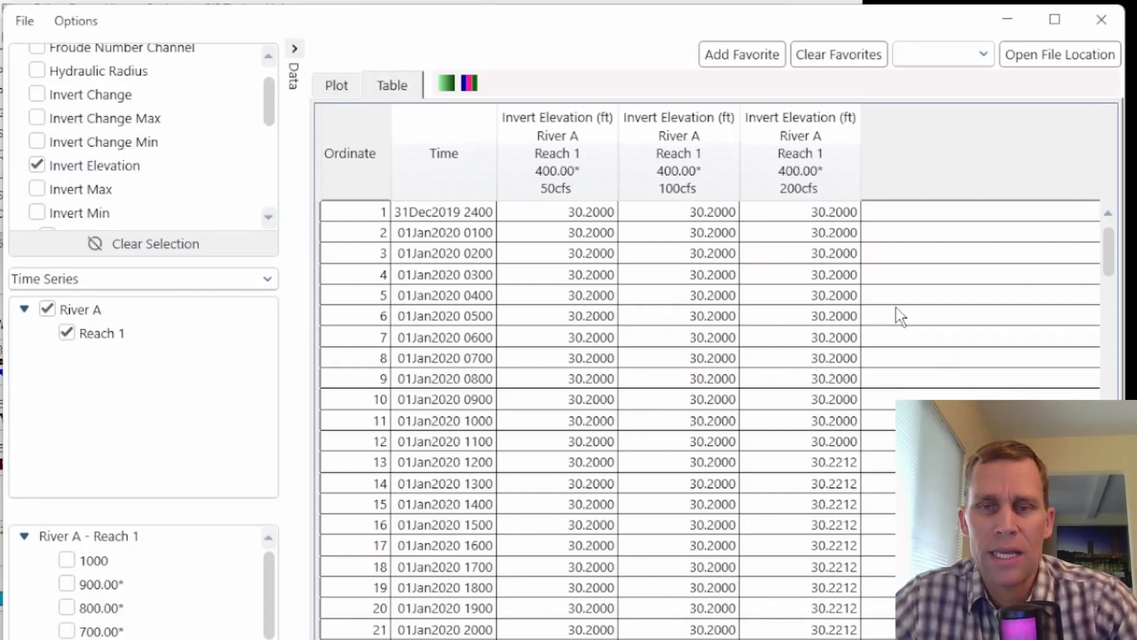
scroll(901, 317, down, 15)
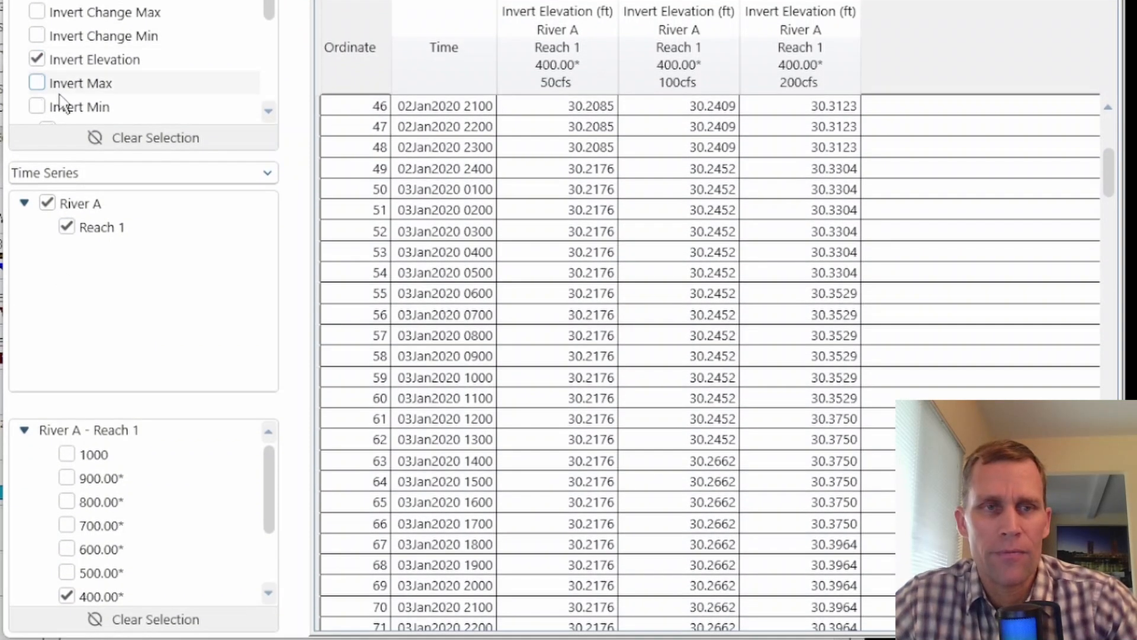
click(65, 575)
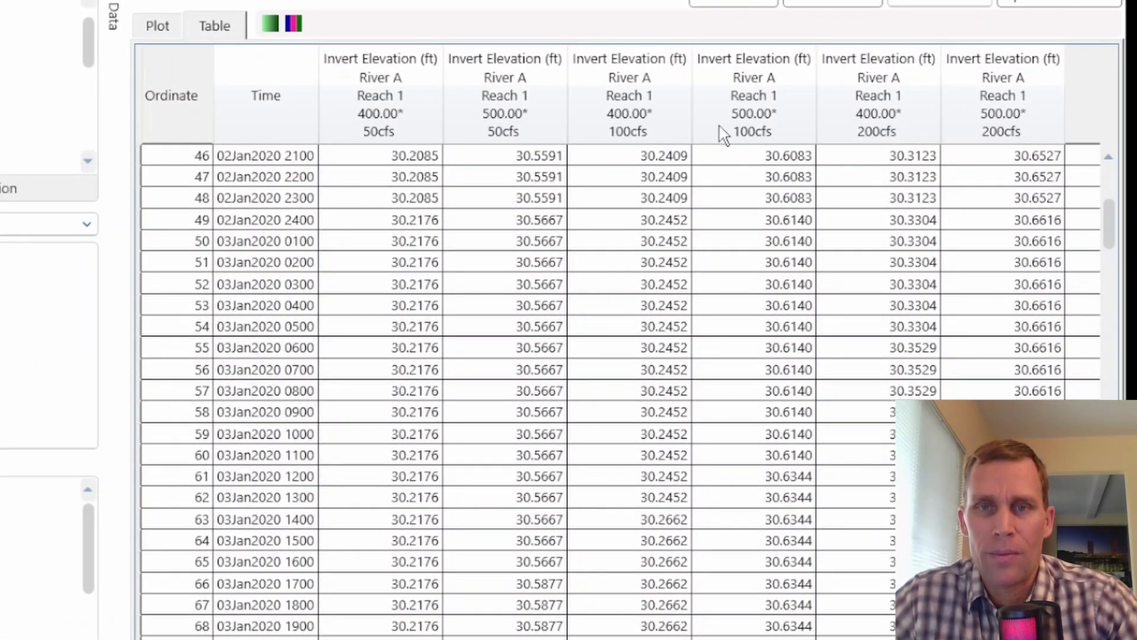
Step: Examine the tabulated invert elevations at cross sections 400.00* and 500.00* for the 50cfs, 100cfs and 200cfs plans
drag(400, 157, 548, 371)
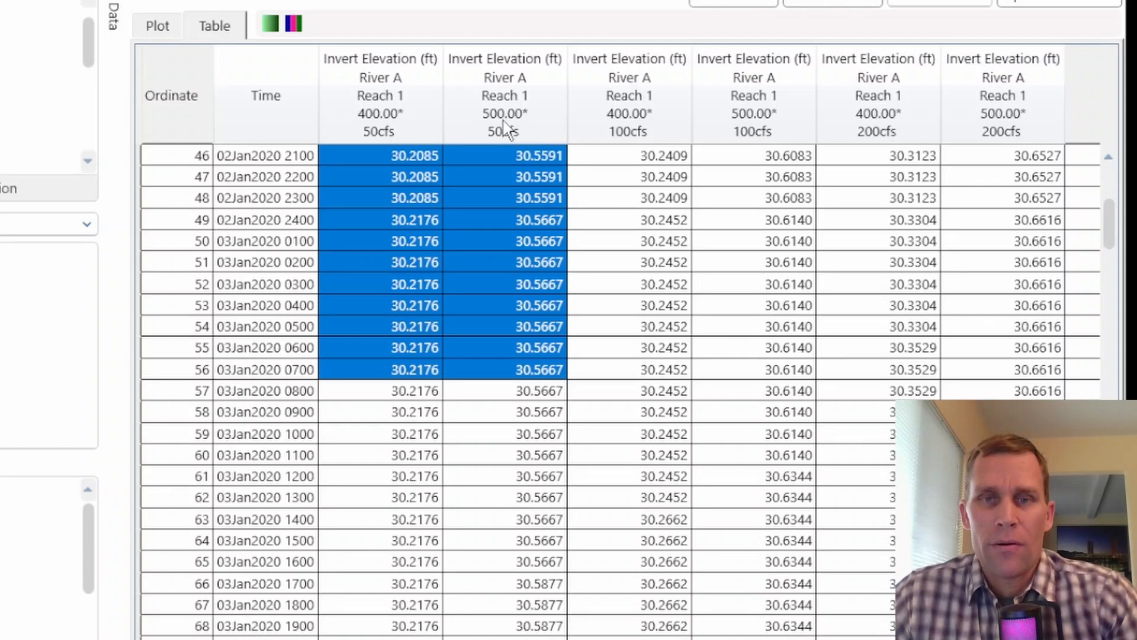
drag(631, 155, 794, 408)
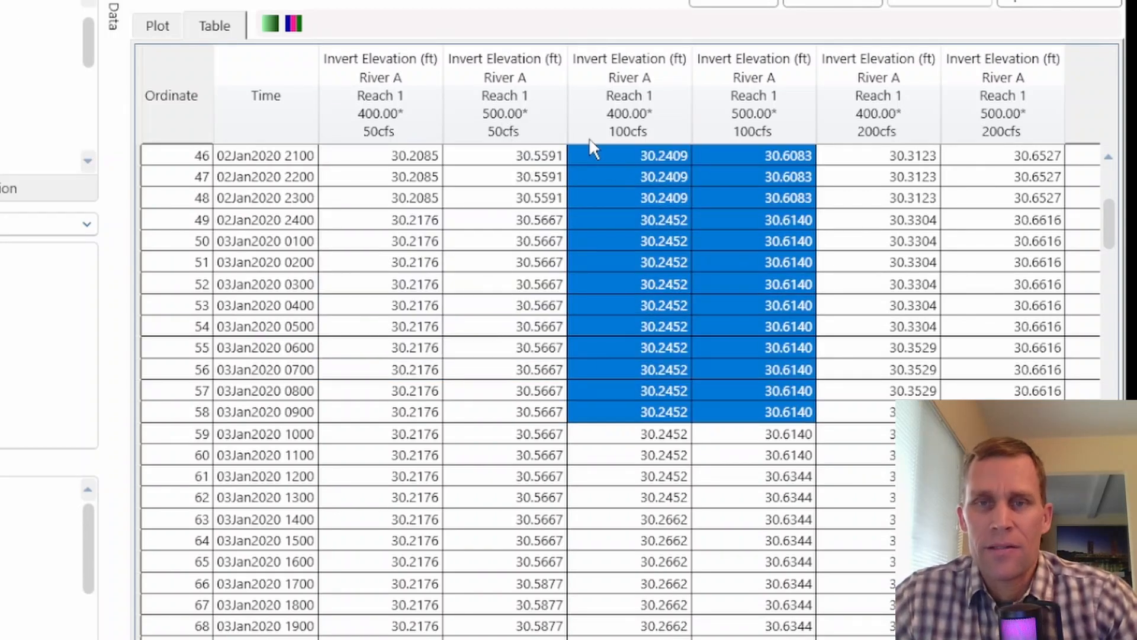
drag(853, 157, 1001, 433)
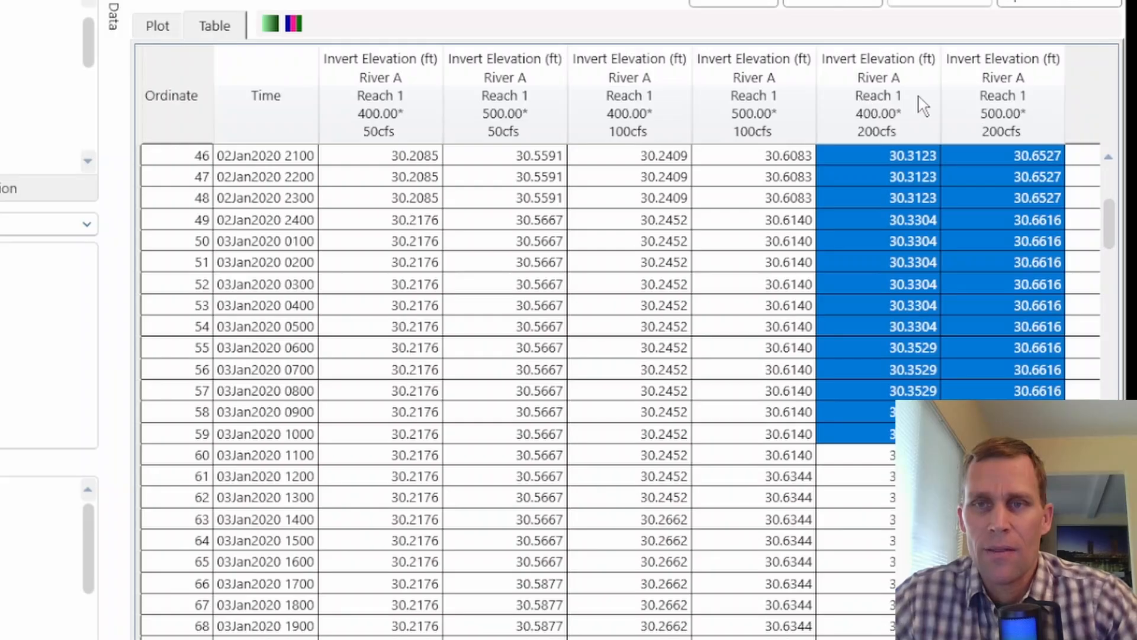
click(604, 199)
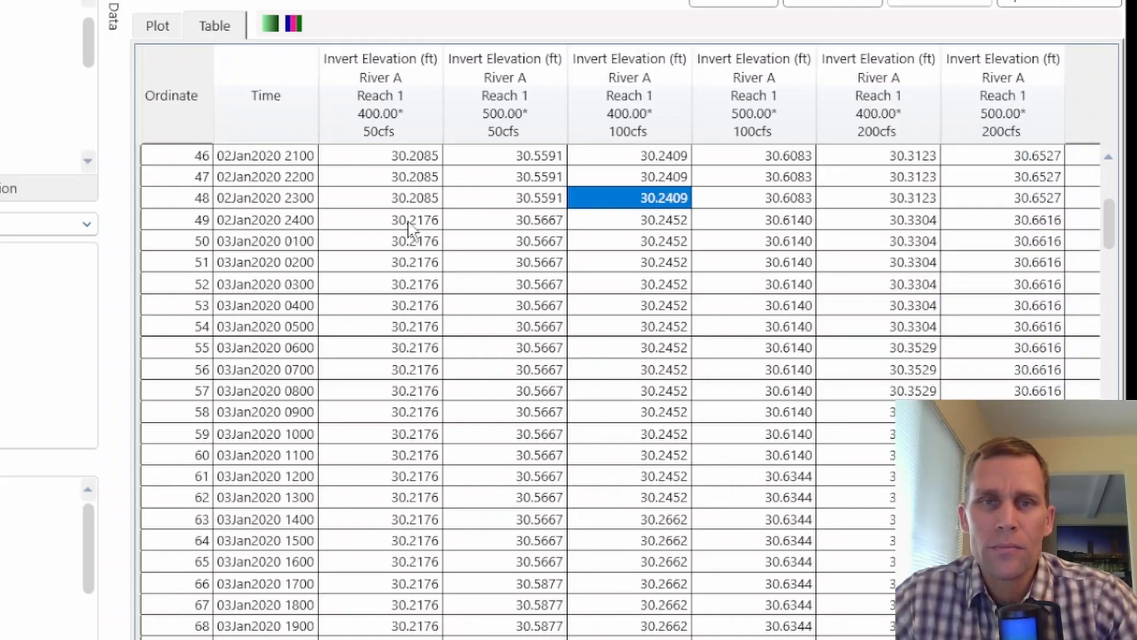
Step: Copy the invert elevation table values together with their header
right_click(363, 198)
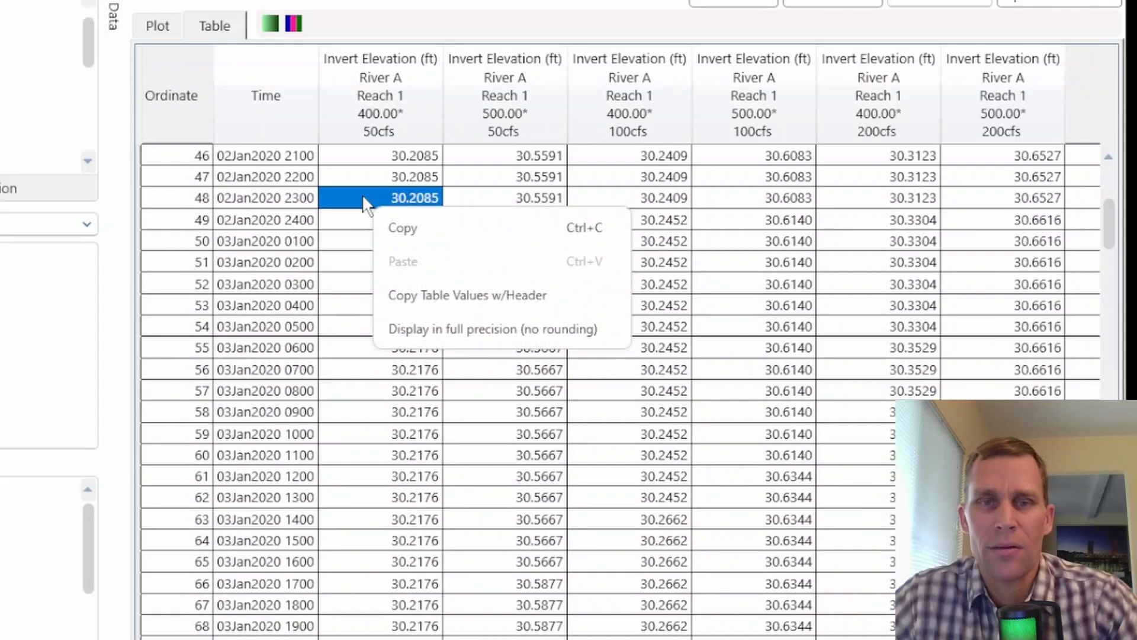
click(418, 296)
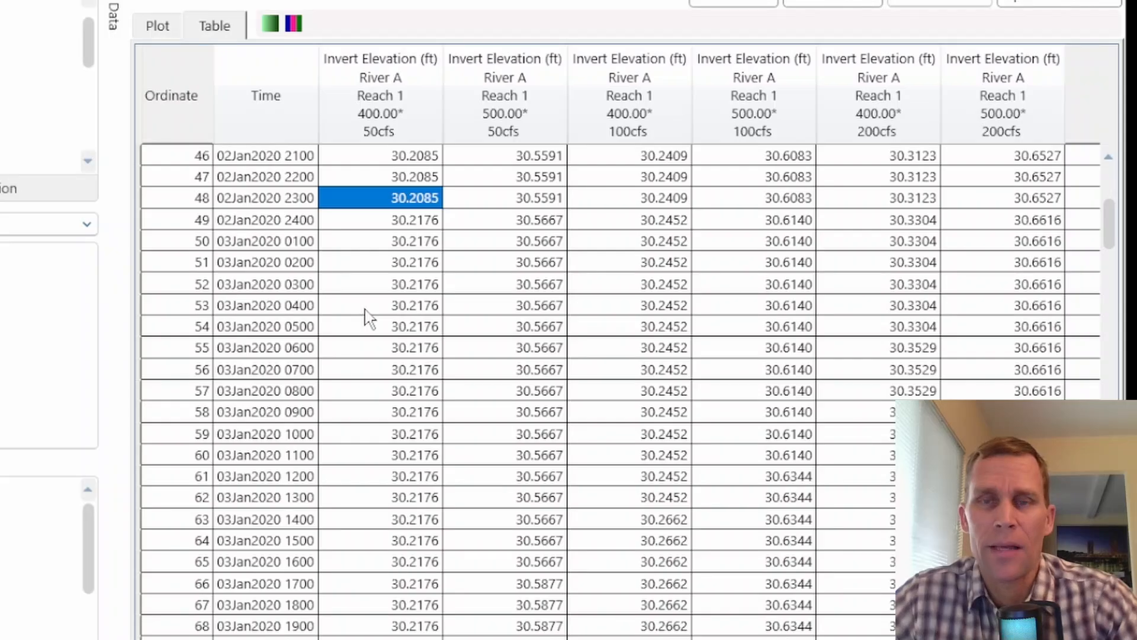
right_click(350, 227)
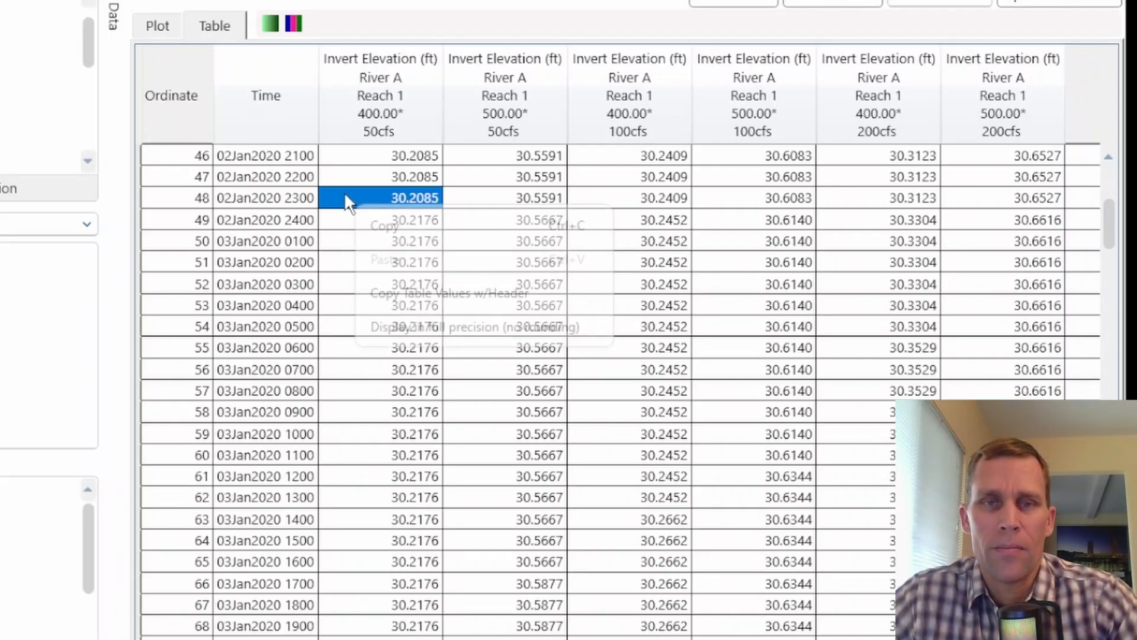
Step: Return to the invert elevation plot and save it as a favorite named 50-200cfs, RS:400&500
click(157, 26)
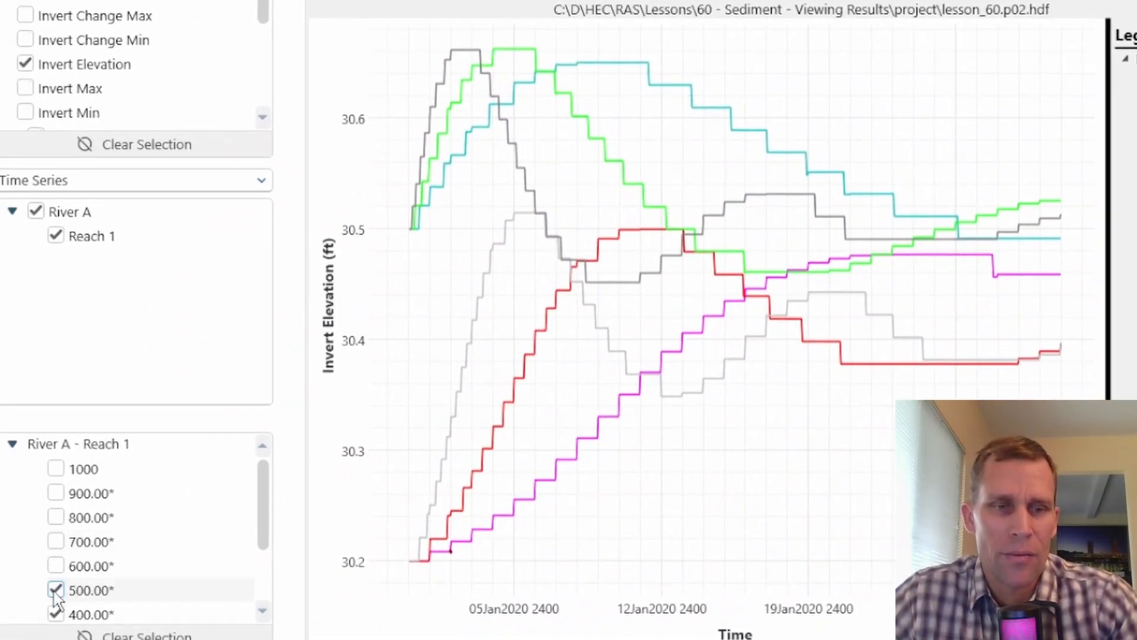
click(56, 590)
click(56, 589)
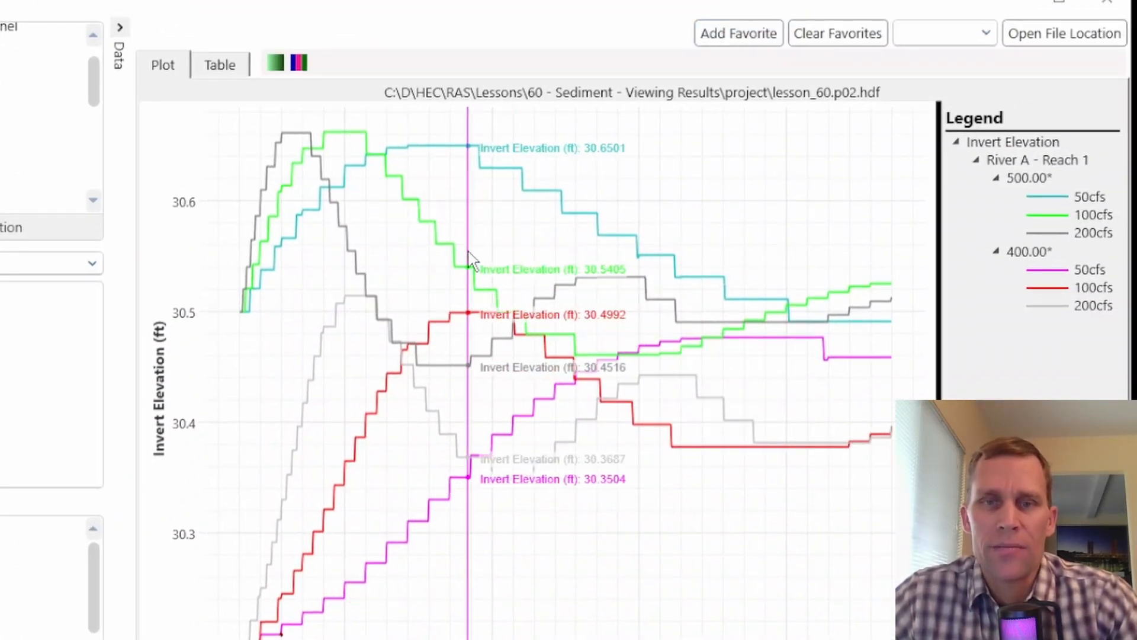
click(732, 41)
text(50-200cfs, RS:400-)
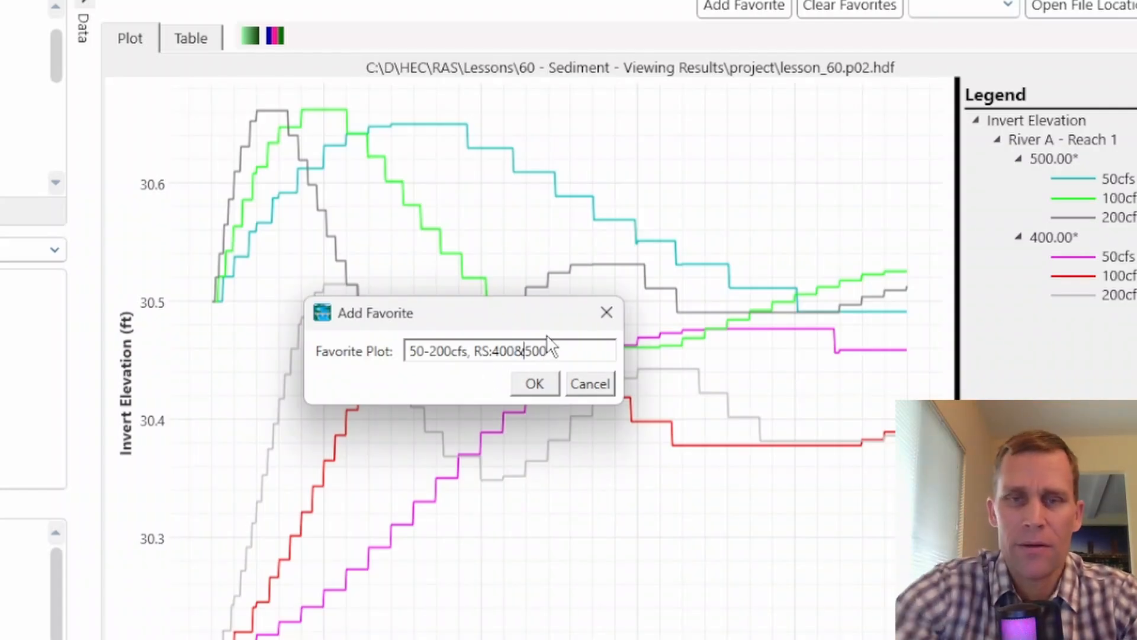
click(534, 385)
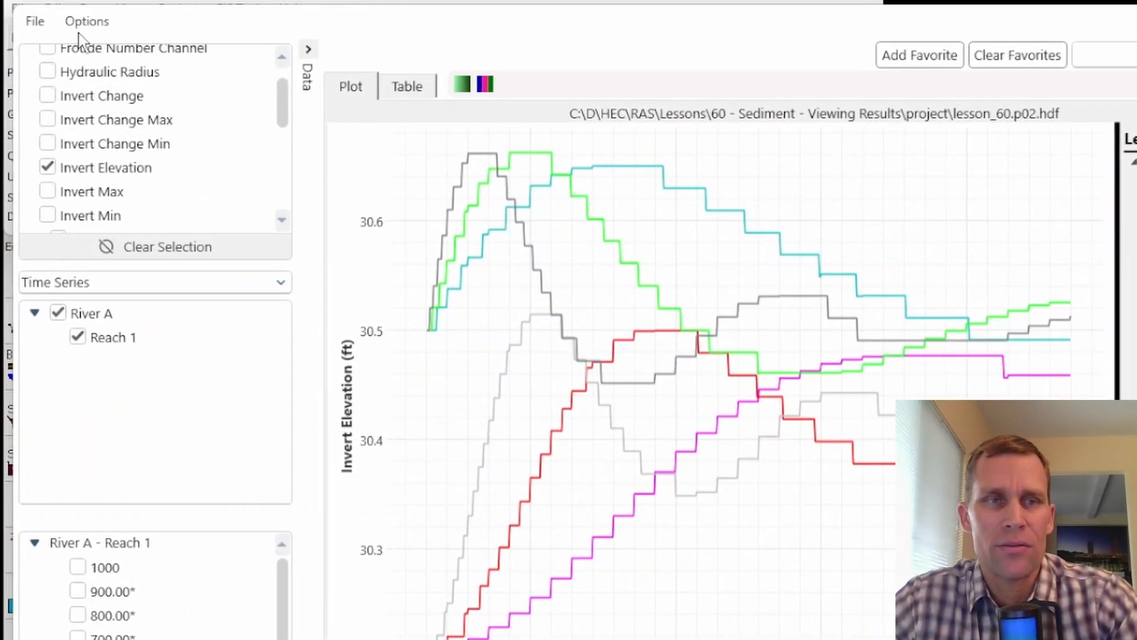
Step: Limit the results to the 50cfs plan and plot the invert elevation time series at cross section 400.00*
click(77, 21)
click(84, 52)
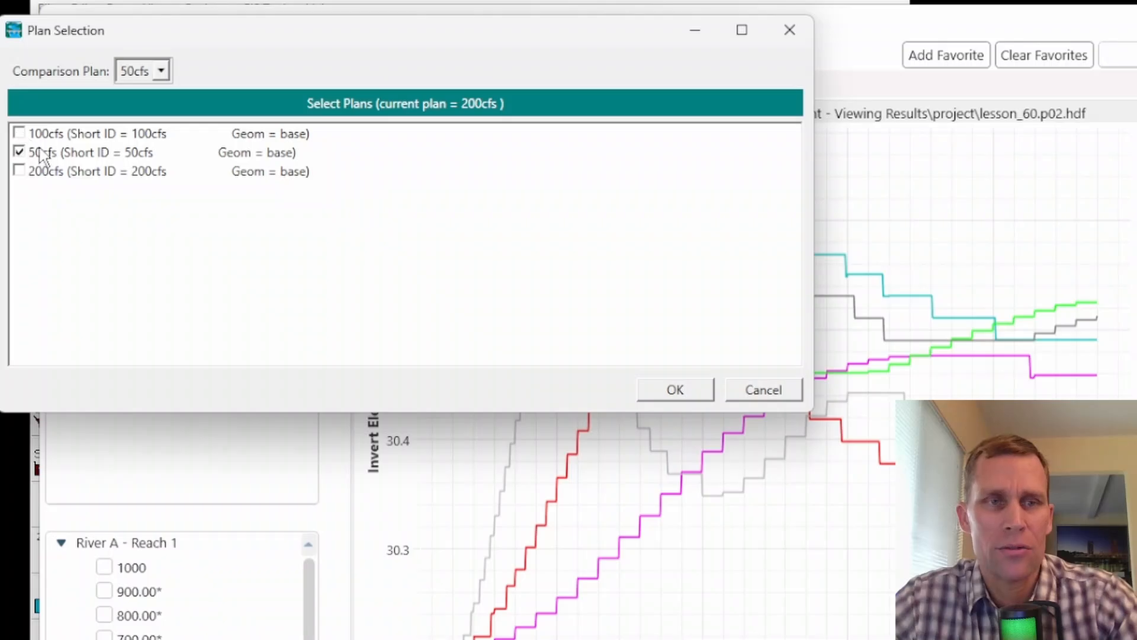
click(674, 388)
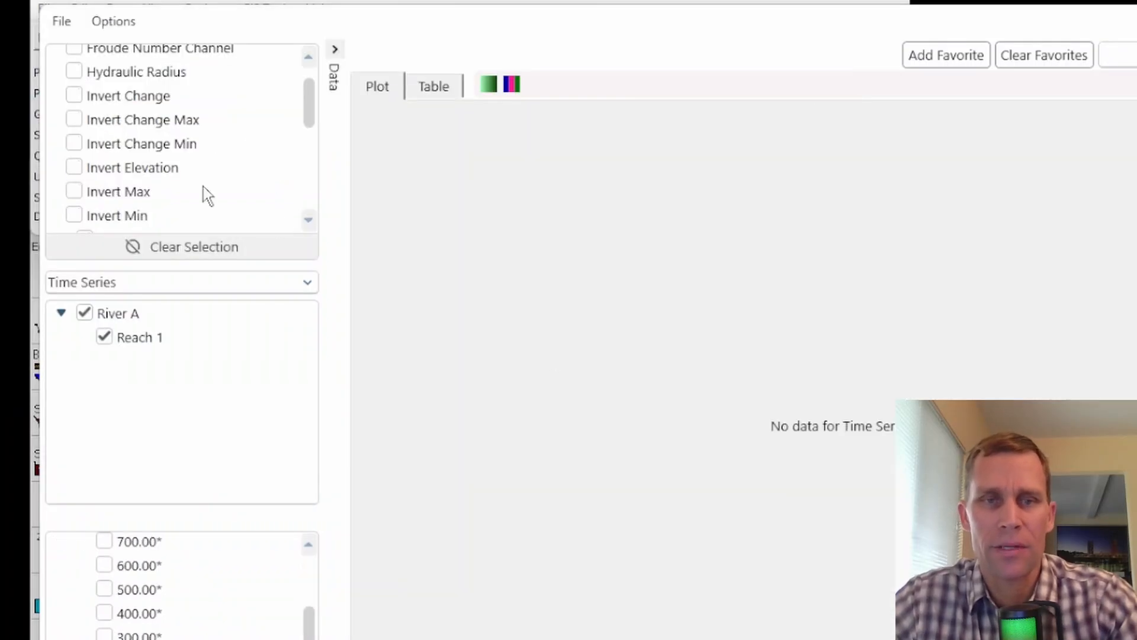
click(74, 169)
click(104, 613)
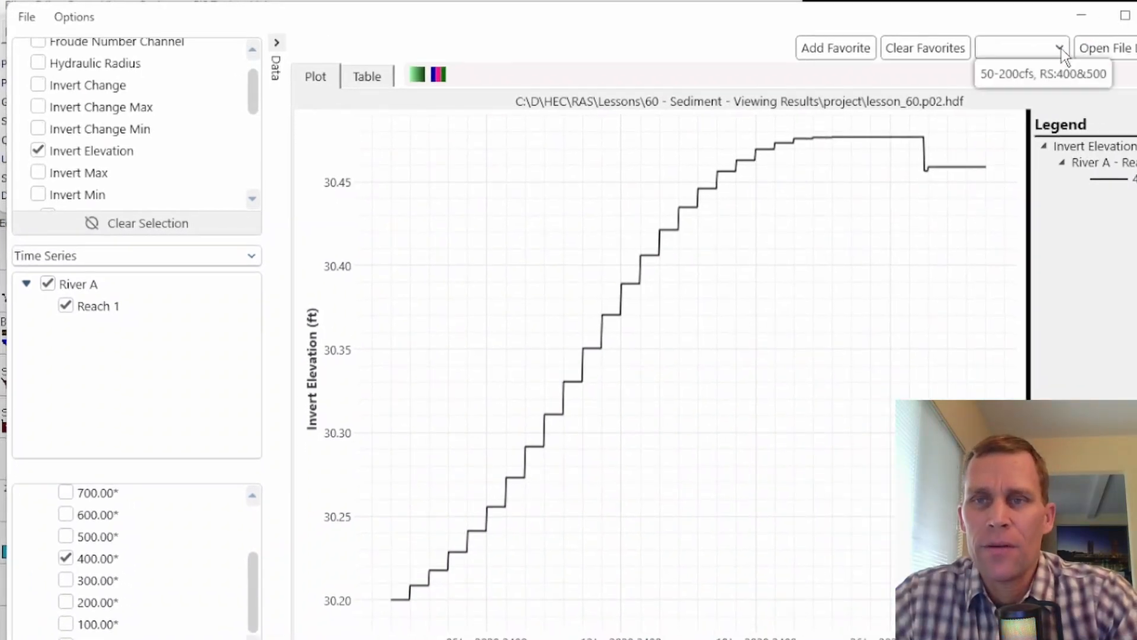
Step: Bring back the 100cfs and 200cfs plans and recall the favorite plot 50-200cfs, RS:400&500
click(1010, 75)
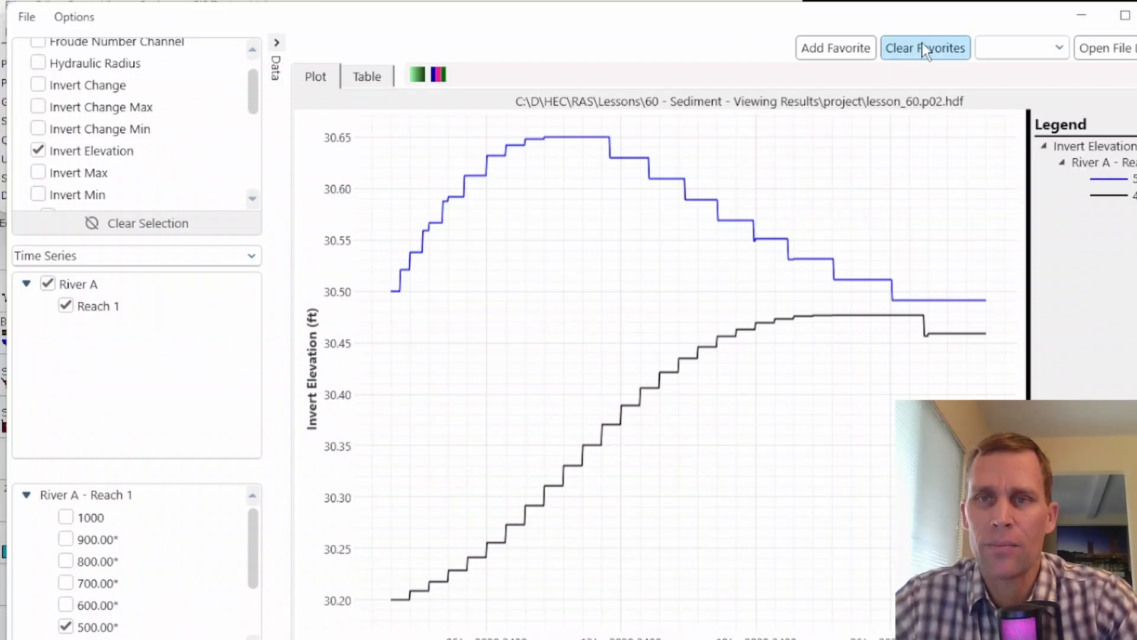
click(79, 22)
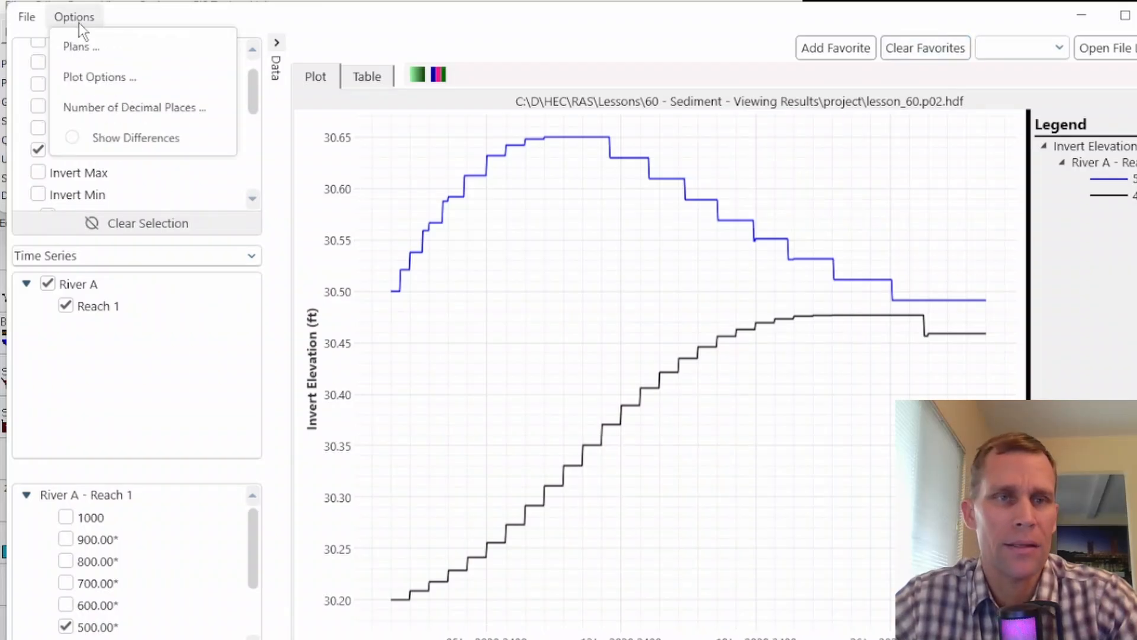
click(83, 52)
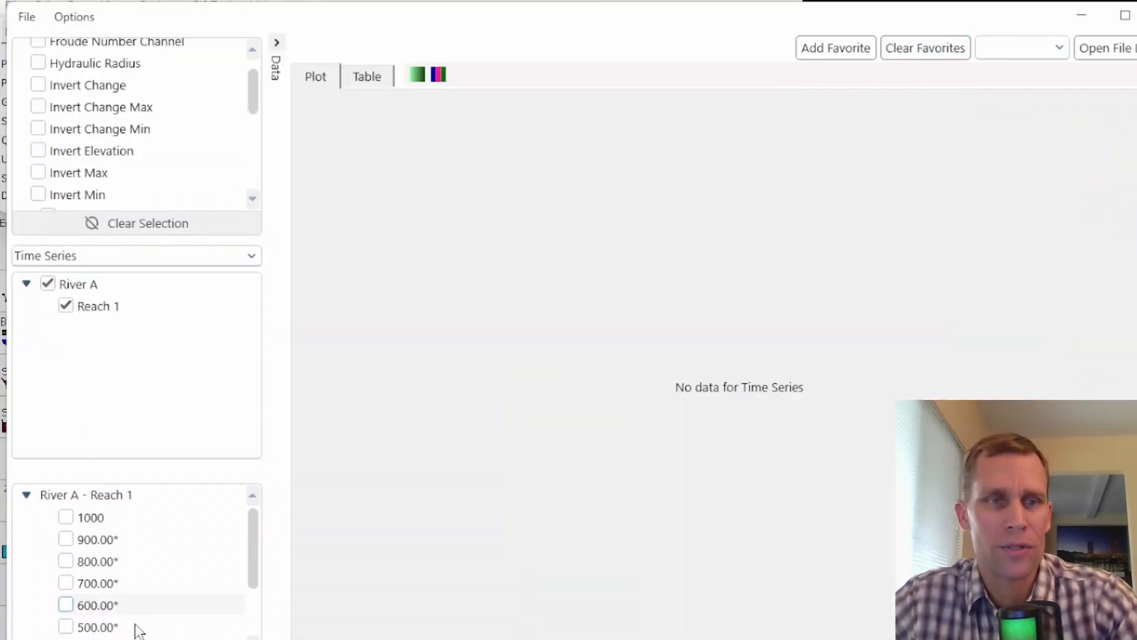
click(1062, 48)
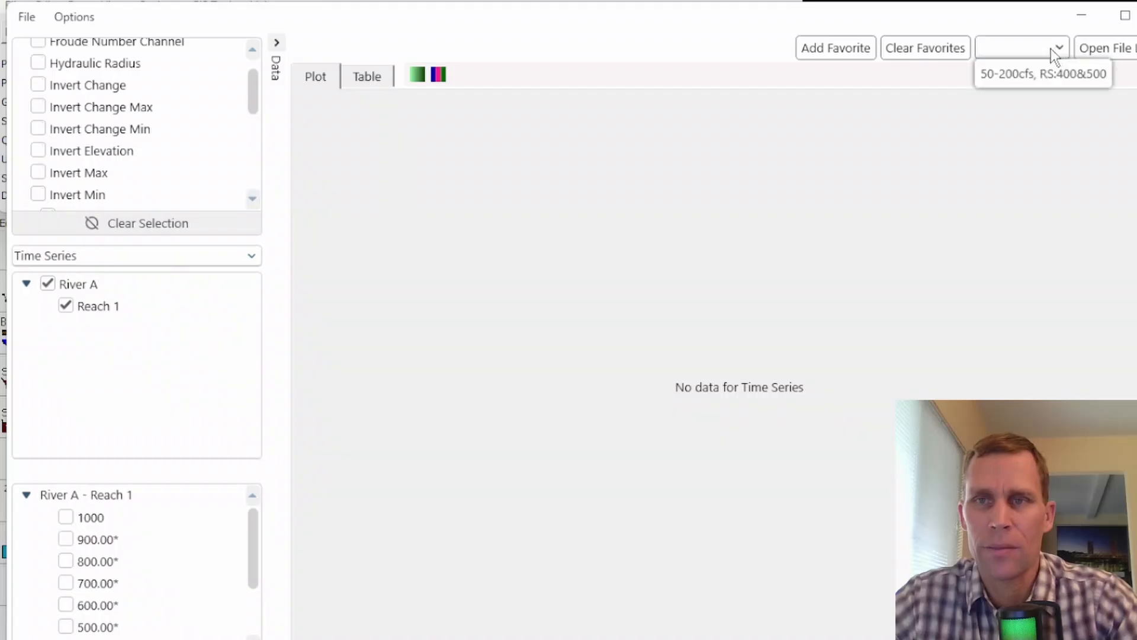
click(1039, 76)
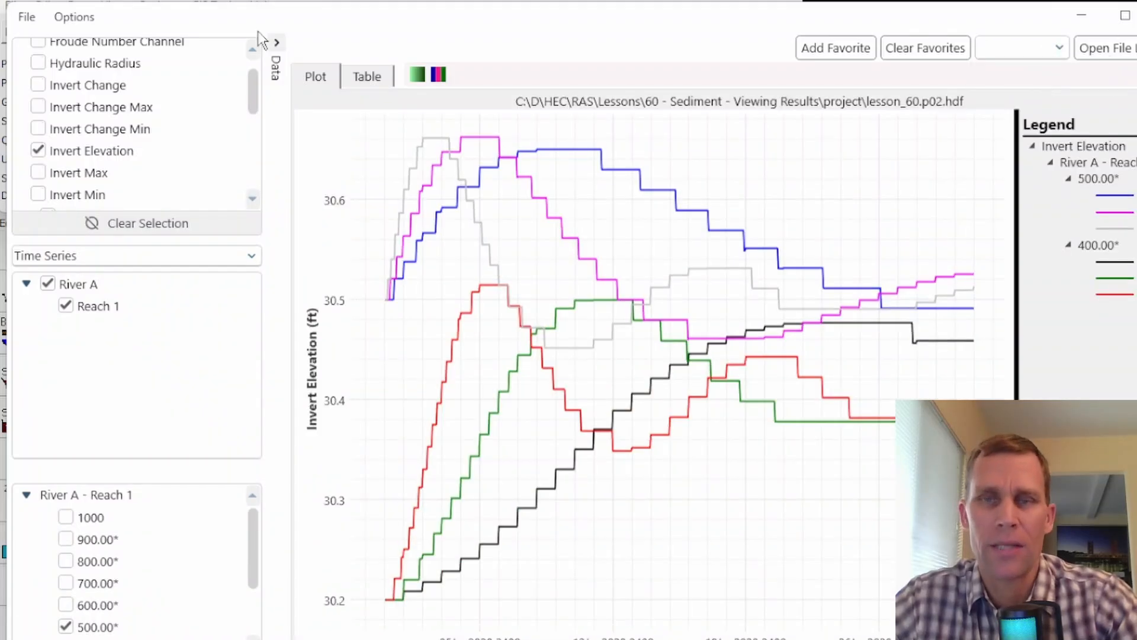
click(75, 18)
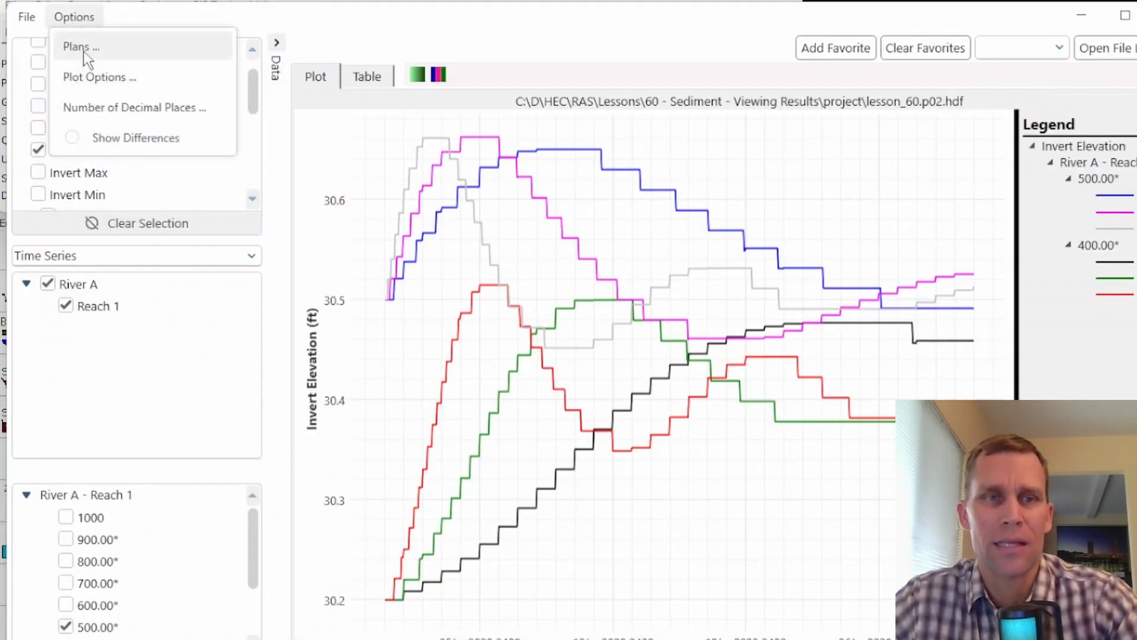
click(1033, 49)
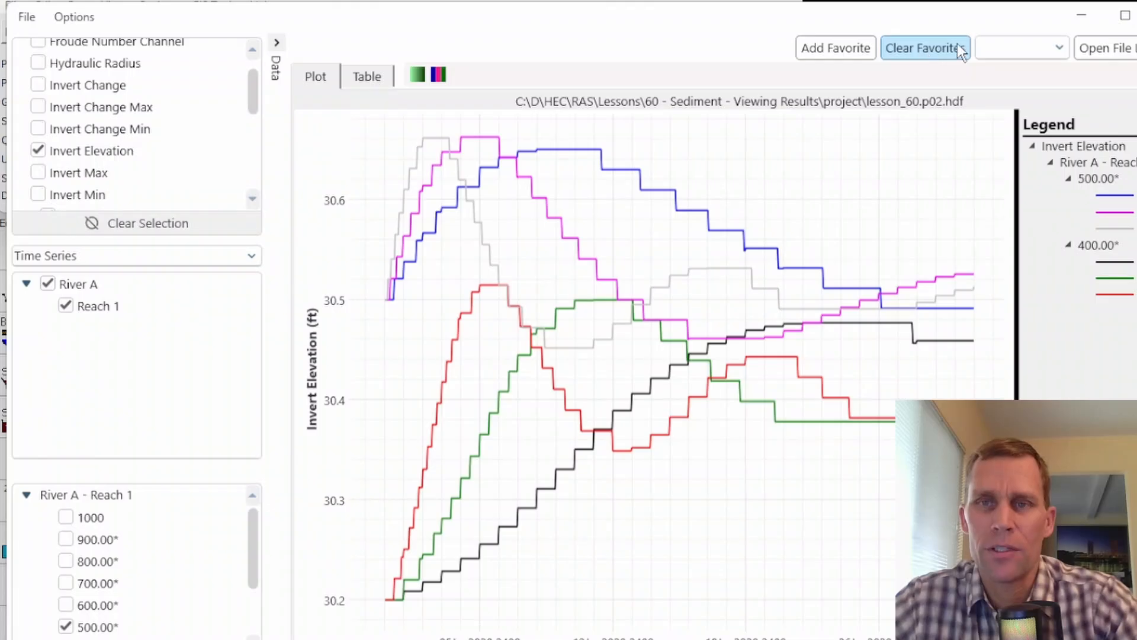
Step: Switch the invert elevation results from time series to Profile and look through the available output times
click(246, 257)
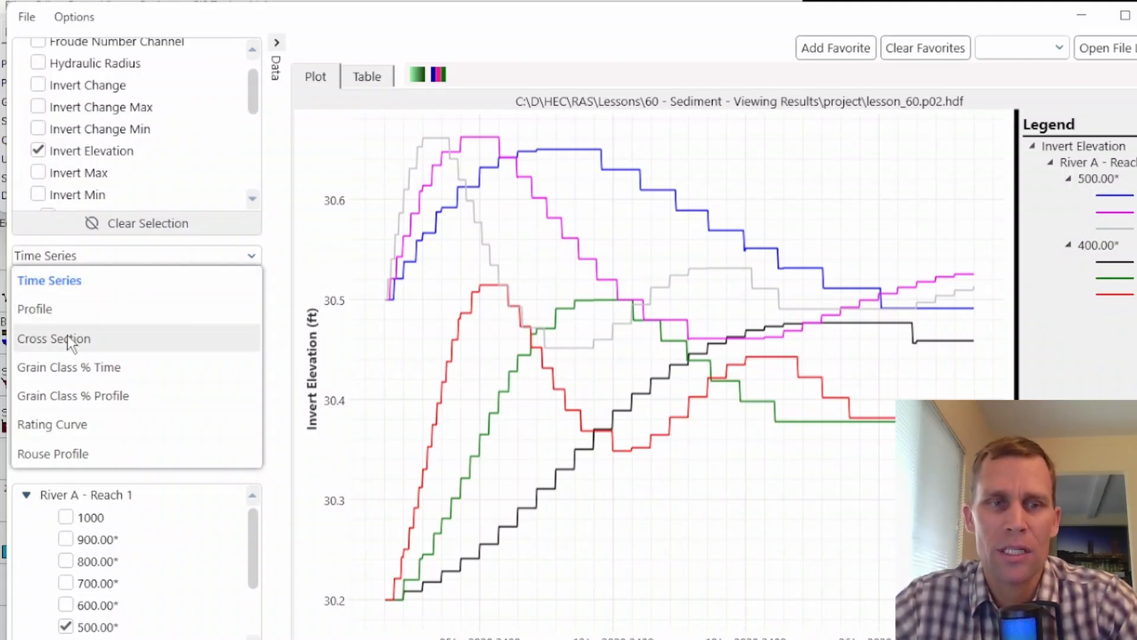
click(51, 310)
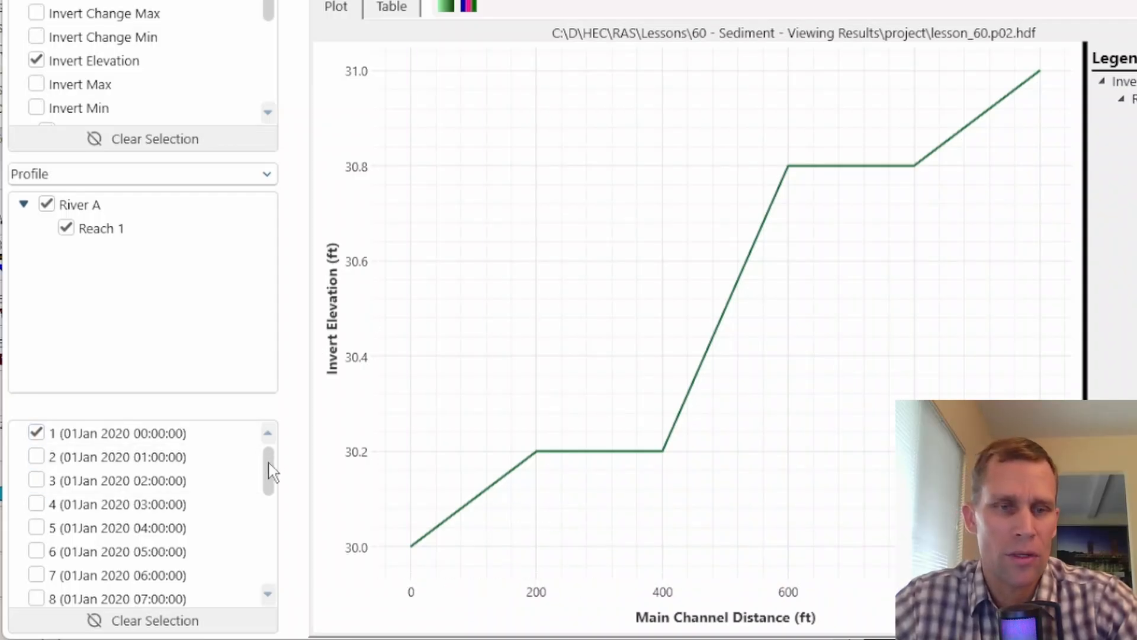
drag(272, 472, 274, 609)
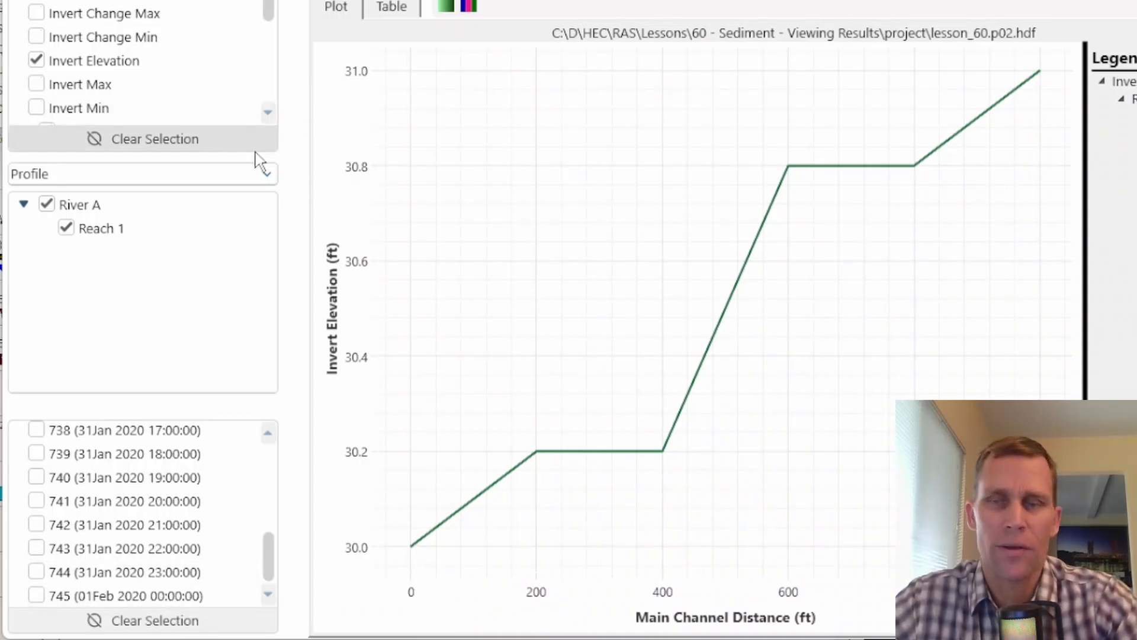
drag(274, 573, 264, 460)
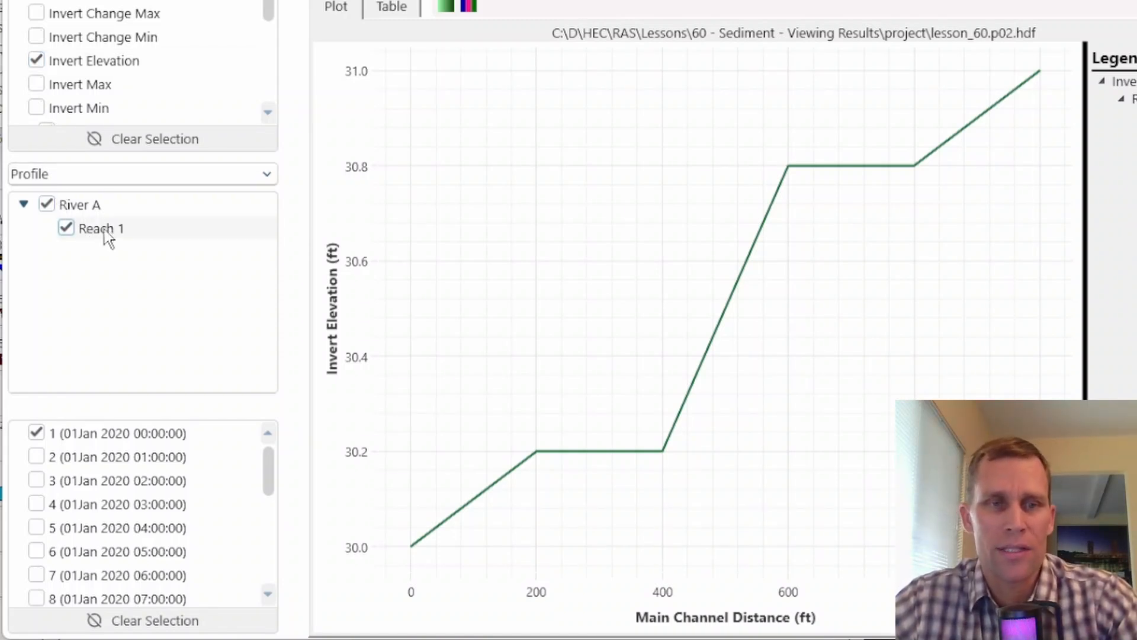
Step: Narrow the results window so the legend fits and add the 01Feb 2020 00:00:00 profile to the plot
drag(1136, 325, 1100, 325)
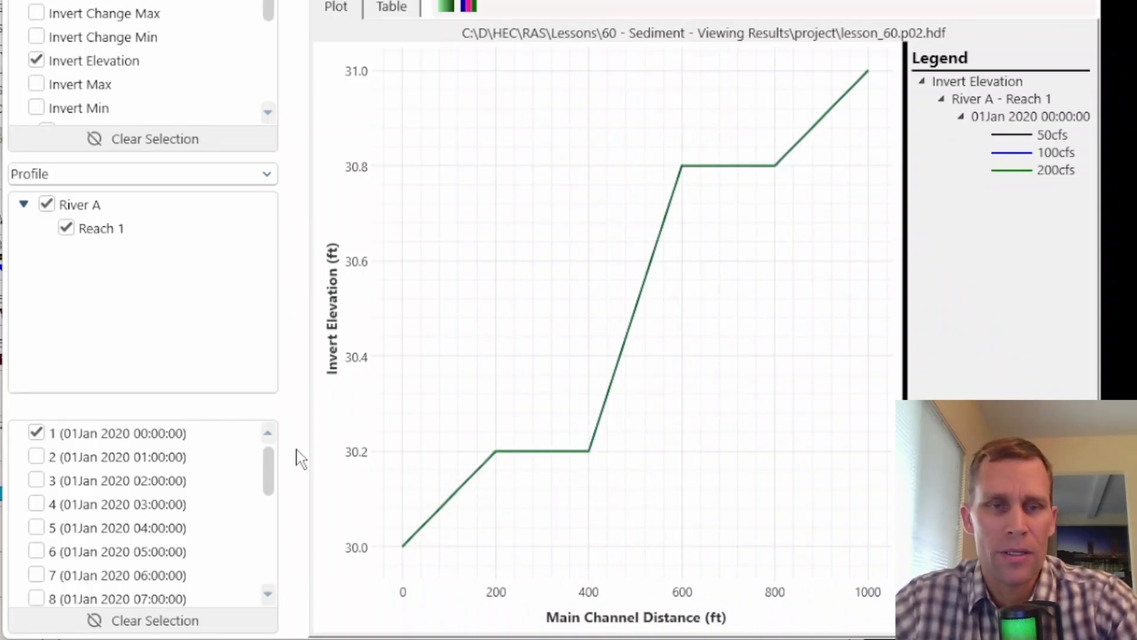
drag(268, 469, 271, 571)
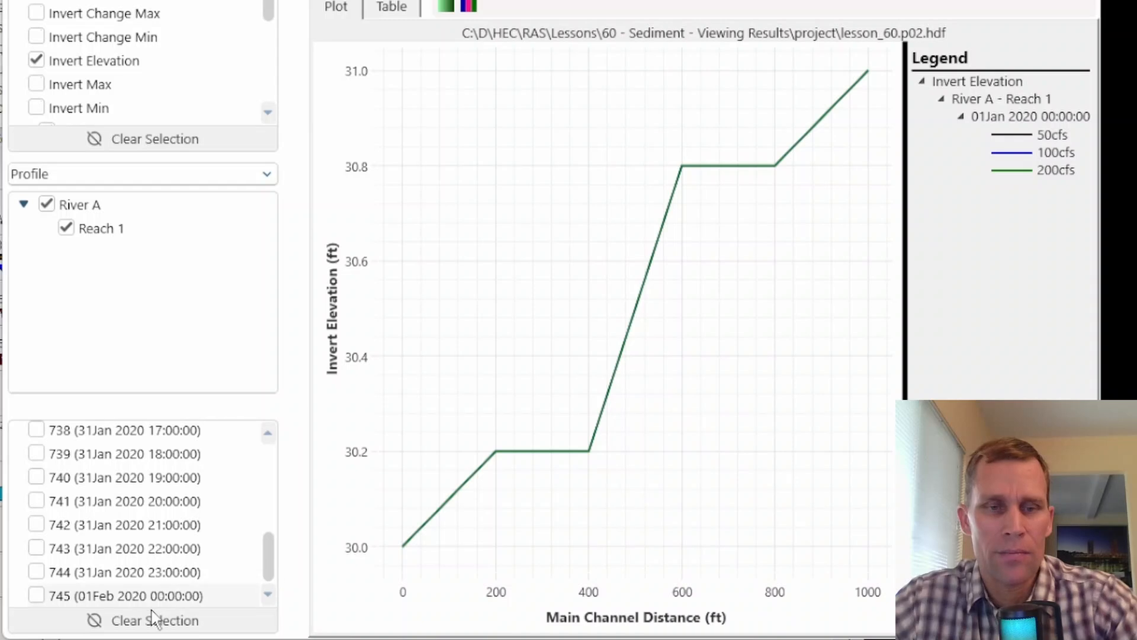
click(37, 595)
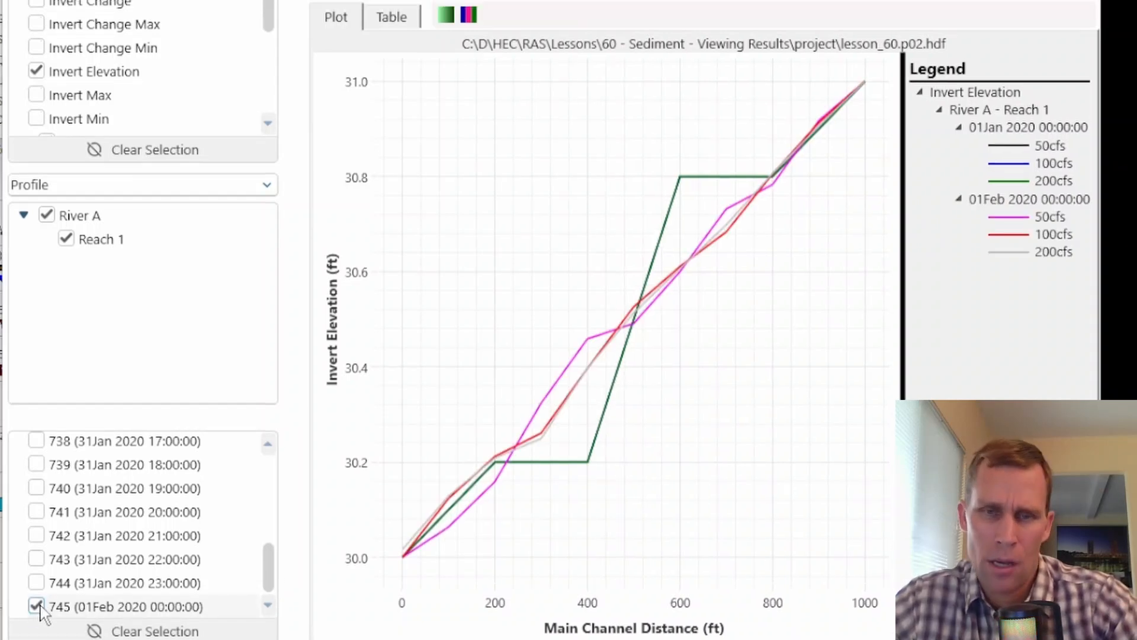
Step: Limit the plans to 50cfs and plot its invert elevation profiles for 01Jan 2020 00:00:00 and 01Feb 2020 00:00:00
click(75, 19)
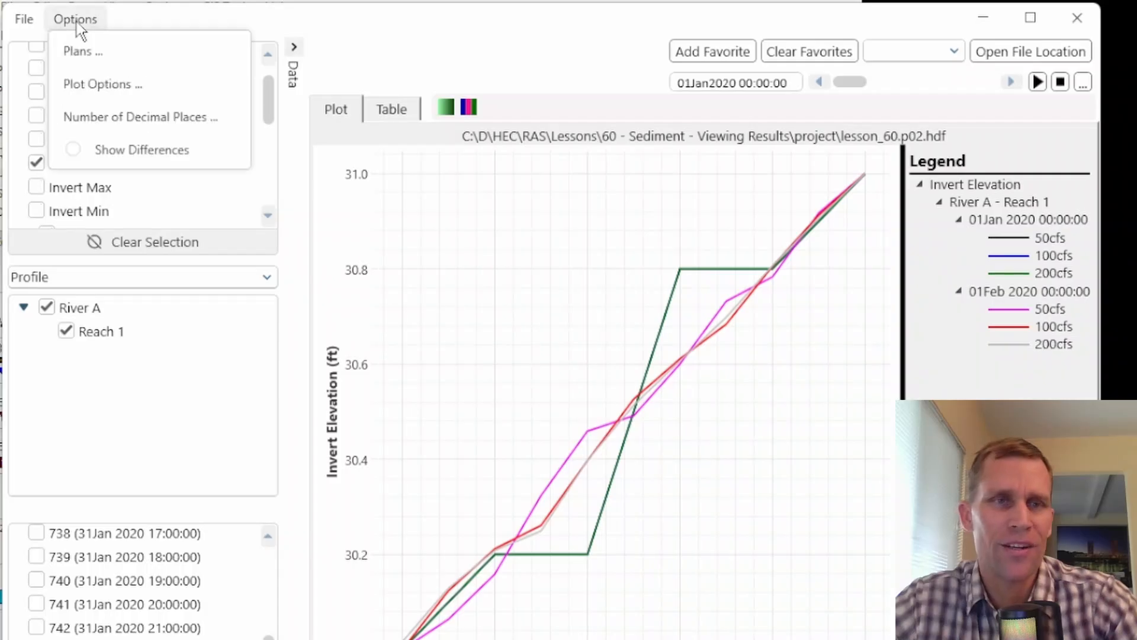
click(88, 50)
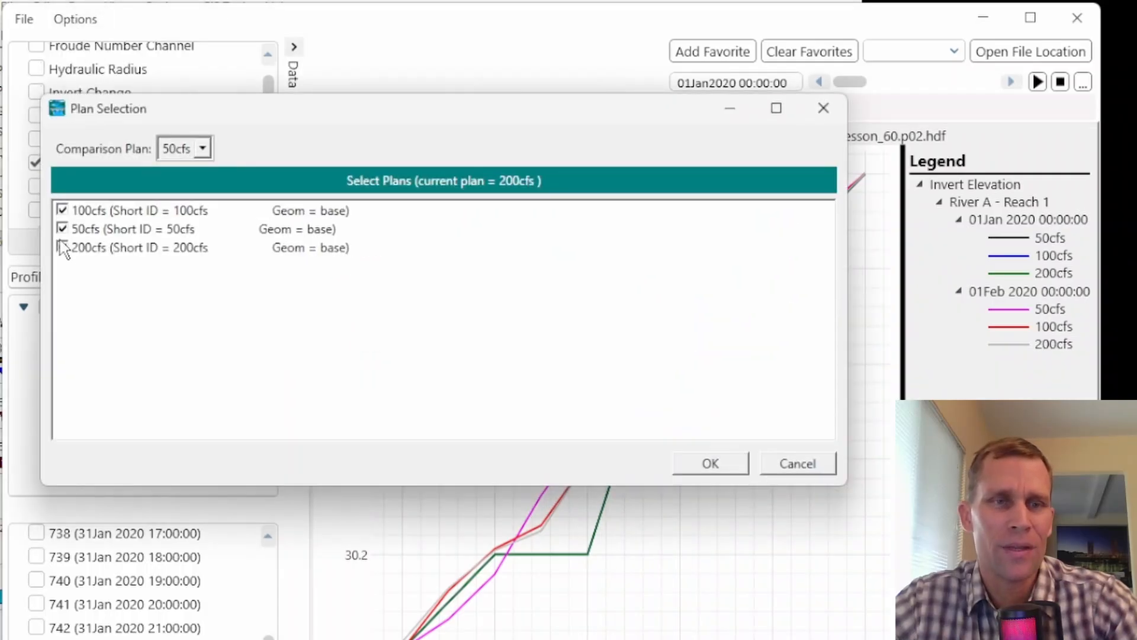
click(61, 210)
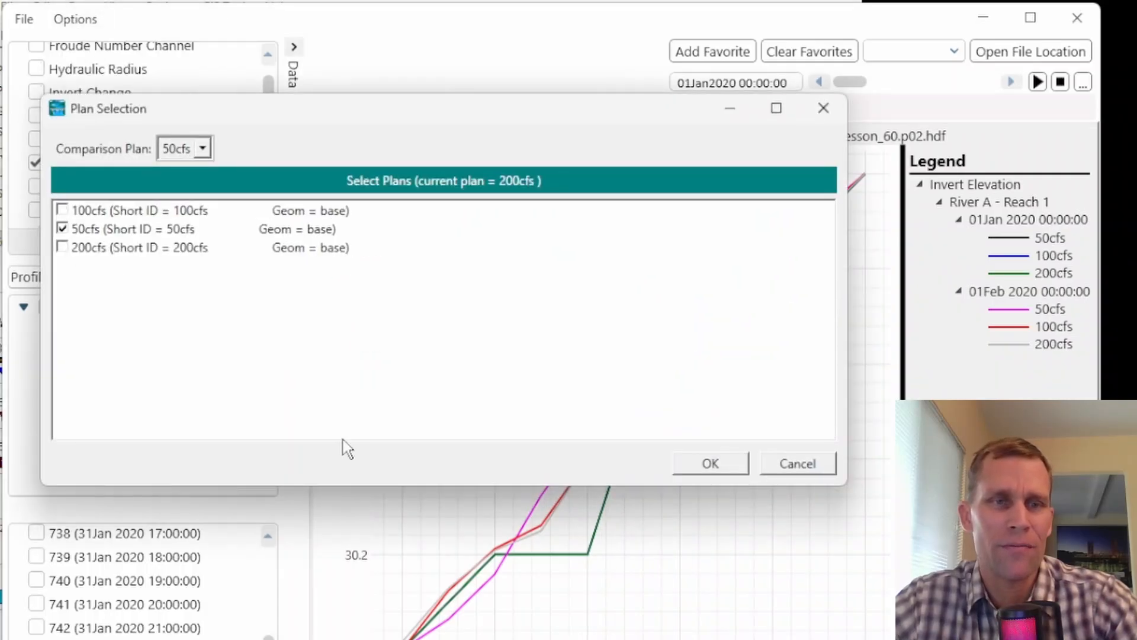
click(707, 465)
click(36, 164)
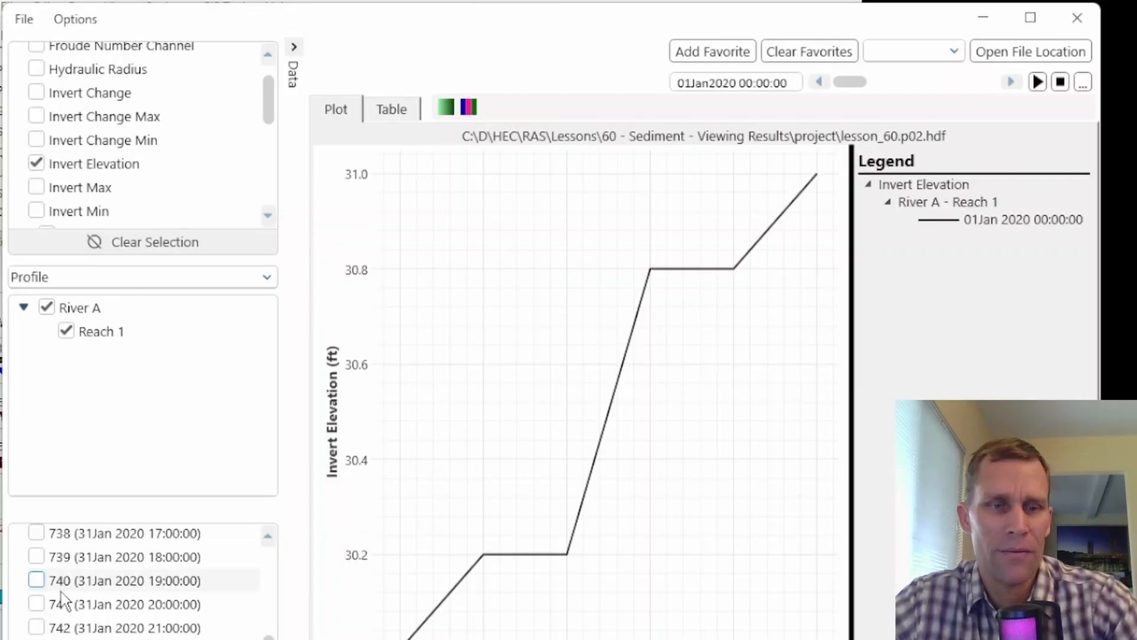
click(37, 591)
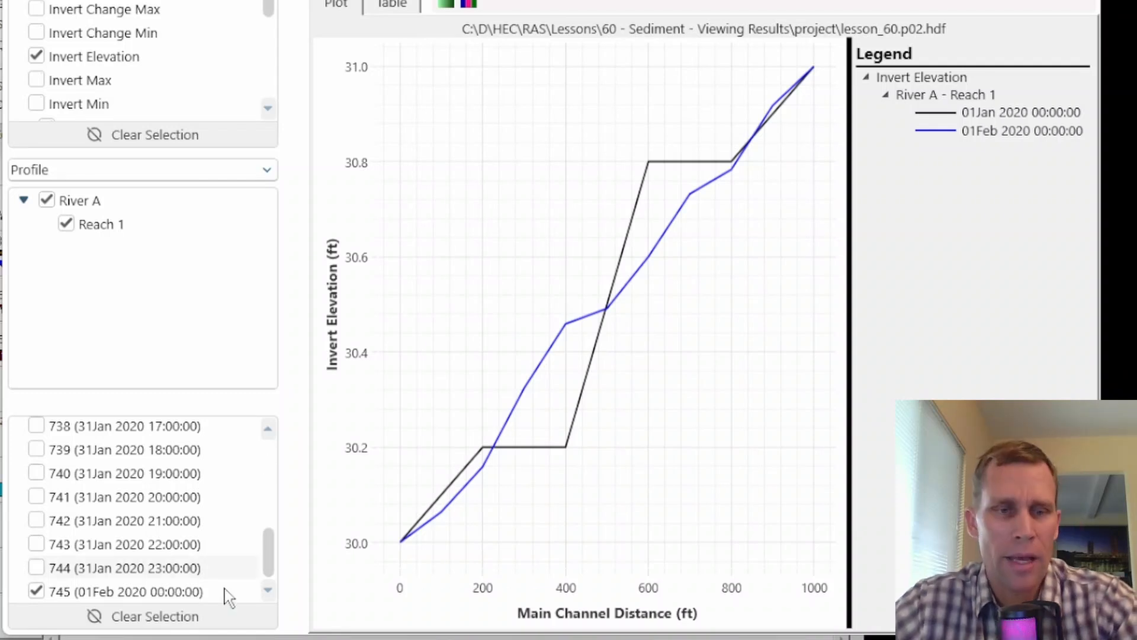
Step: Add the intermediate 07Jan 2020 11:00:00 profile to the invert elevation plot
drag(274, 573, 275, 506)
scroll(215, 512, up, 2)
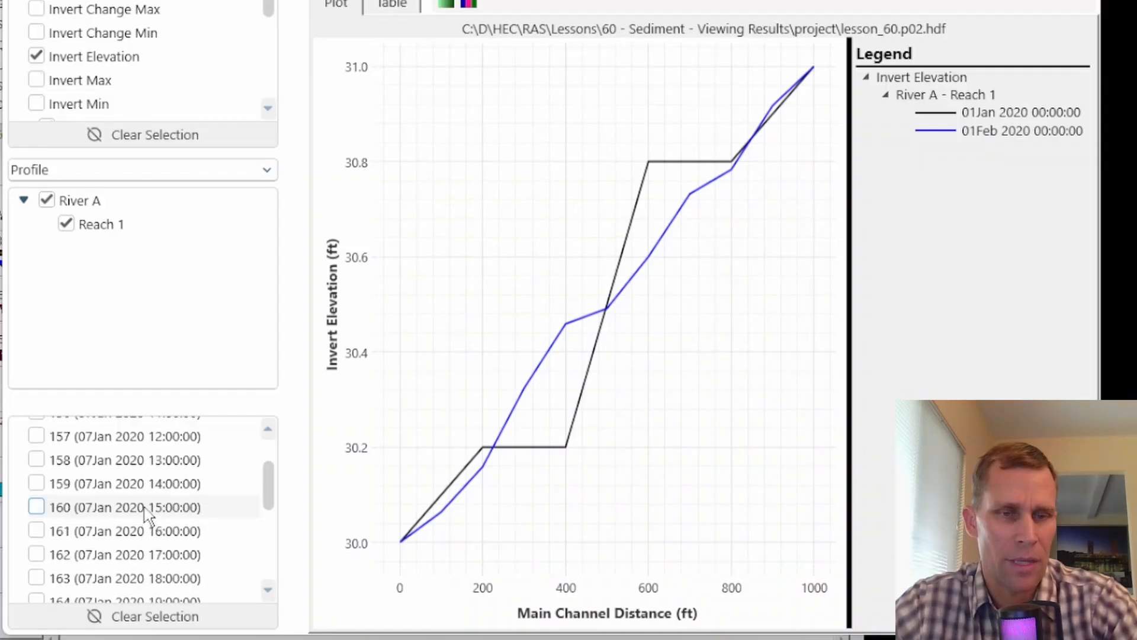
click(37, 462)
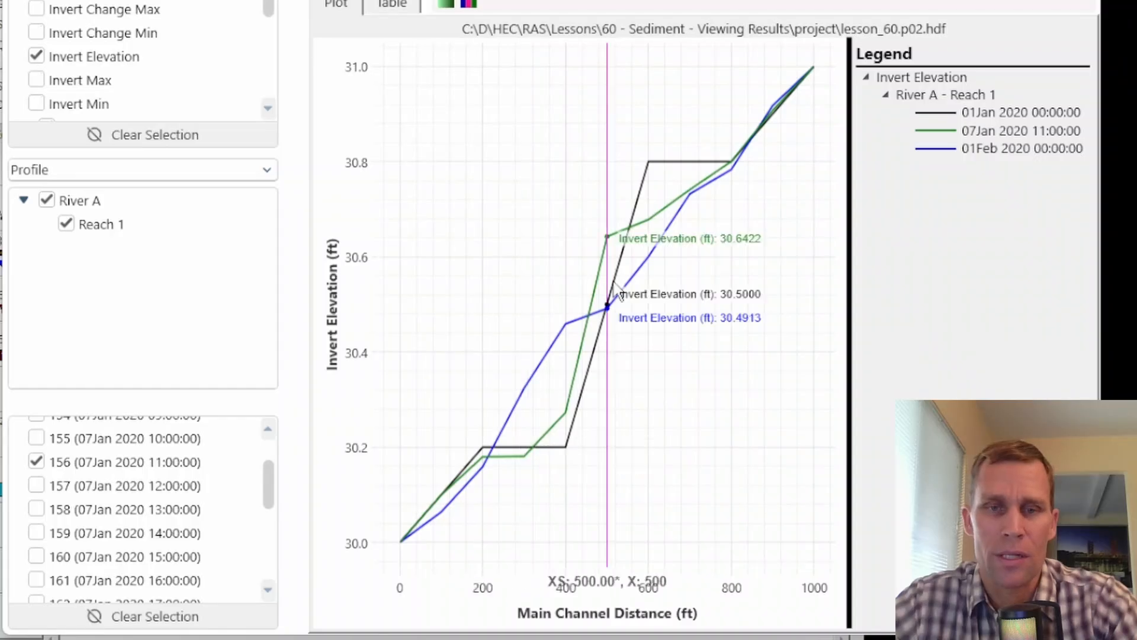
Step: Remove the 01Jan 2020 00:00:00 and 07Jan 2020 11:00:00 profiles from the invert elevation plot, keeping 01Feb 2020 00:00:00
drag(269, 483, 267, 445)
click(36, 429)
click(36, 491)
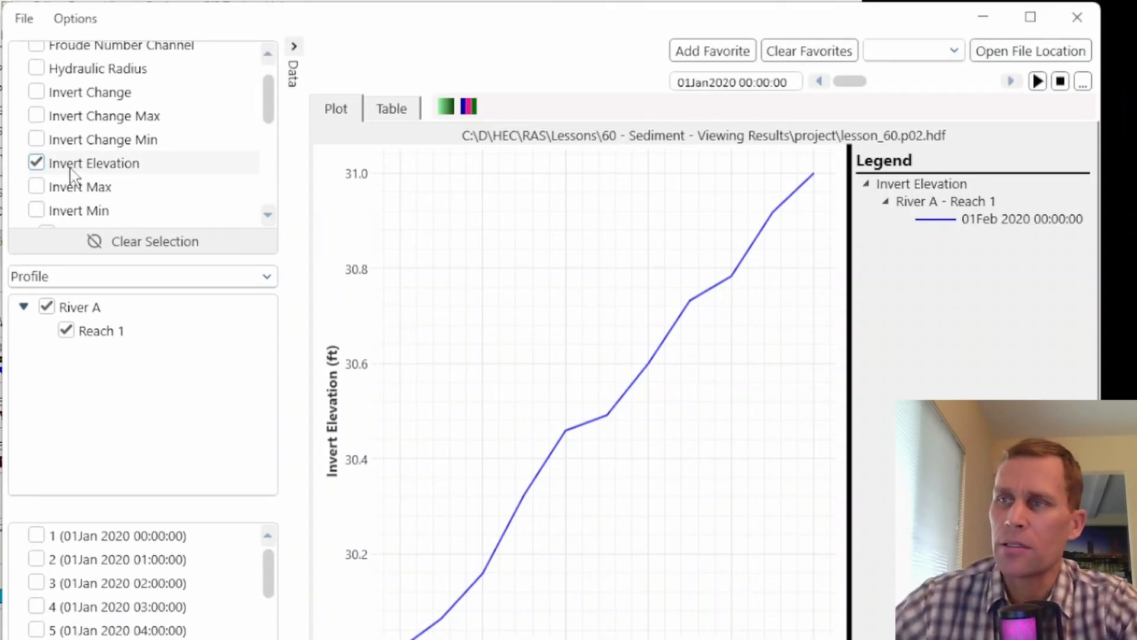
Step: Add the Long. Cum Vol Change variable with all its grain classes to the profile plot
scroll(106, 163, down, 3)
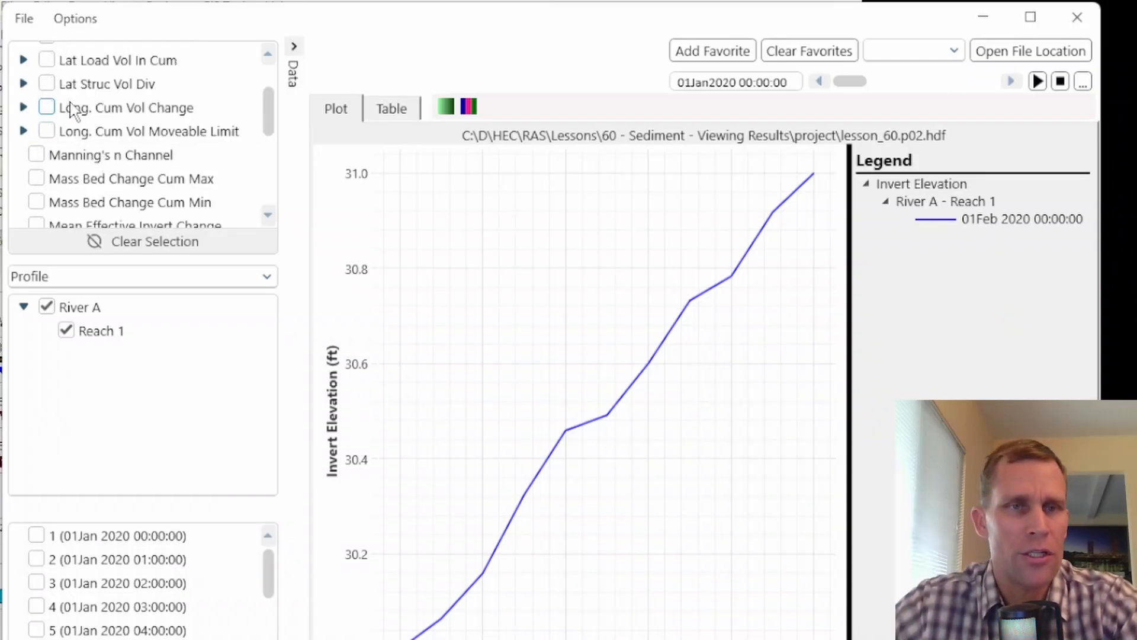
click(49, 108)
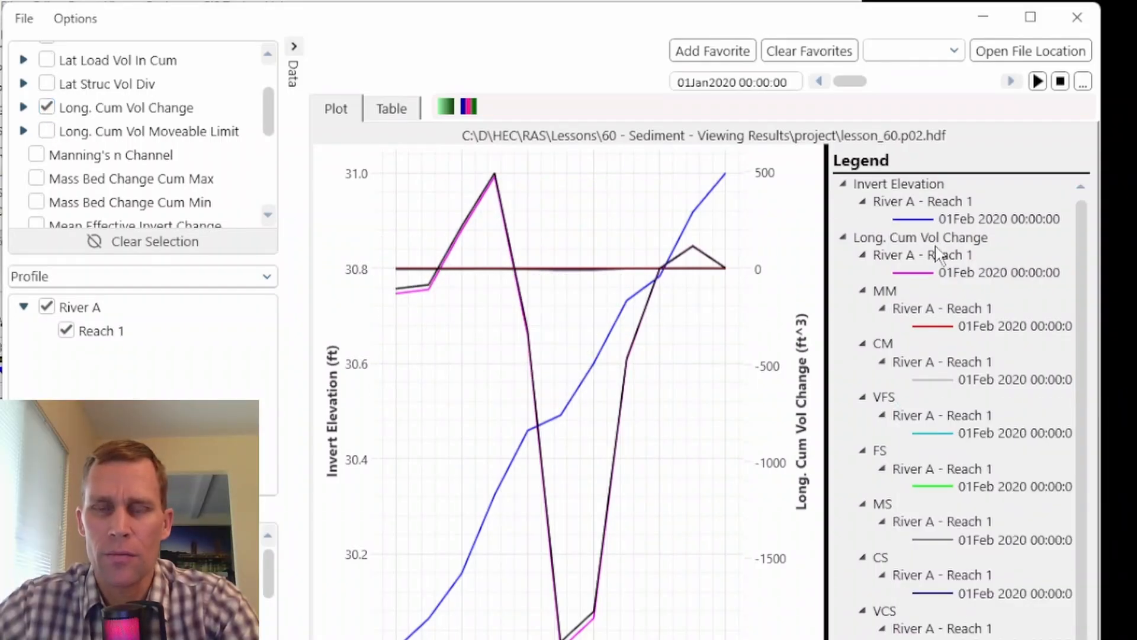
scroll(51, 166, down, 1)
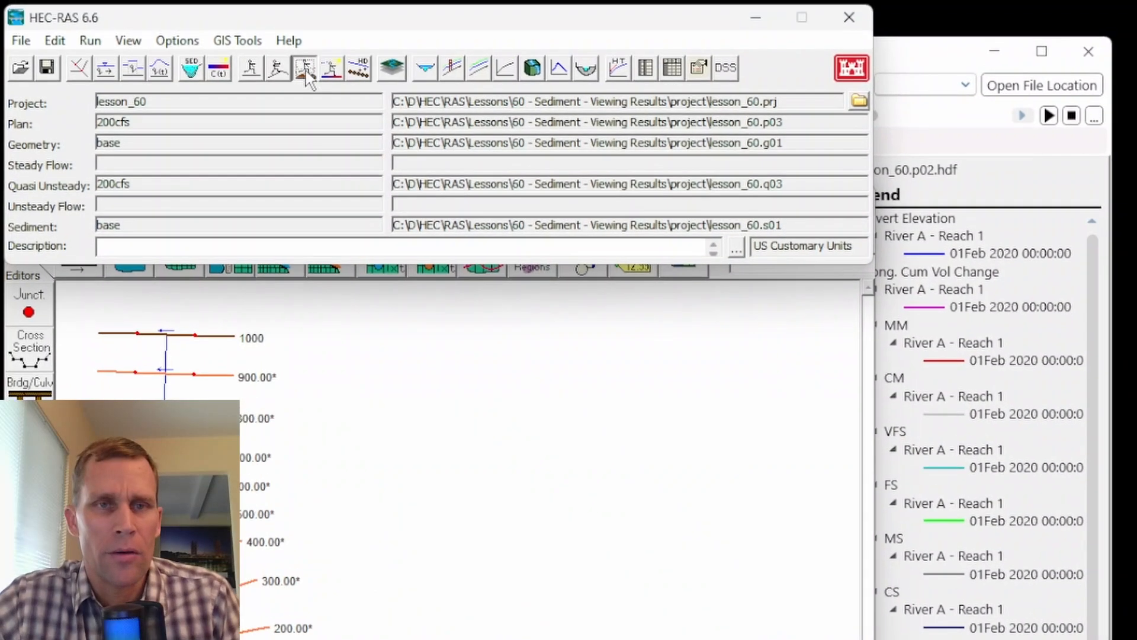
Step: Review the Output Level and Mass or Volume settings in the sediment output options, and close the Sediment Transport Analysis window
click(294, 33)
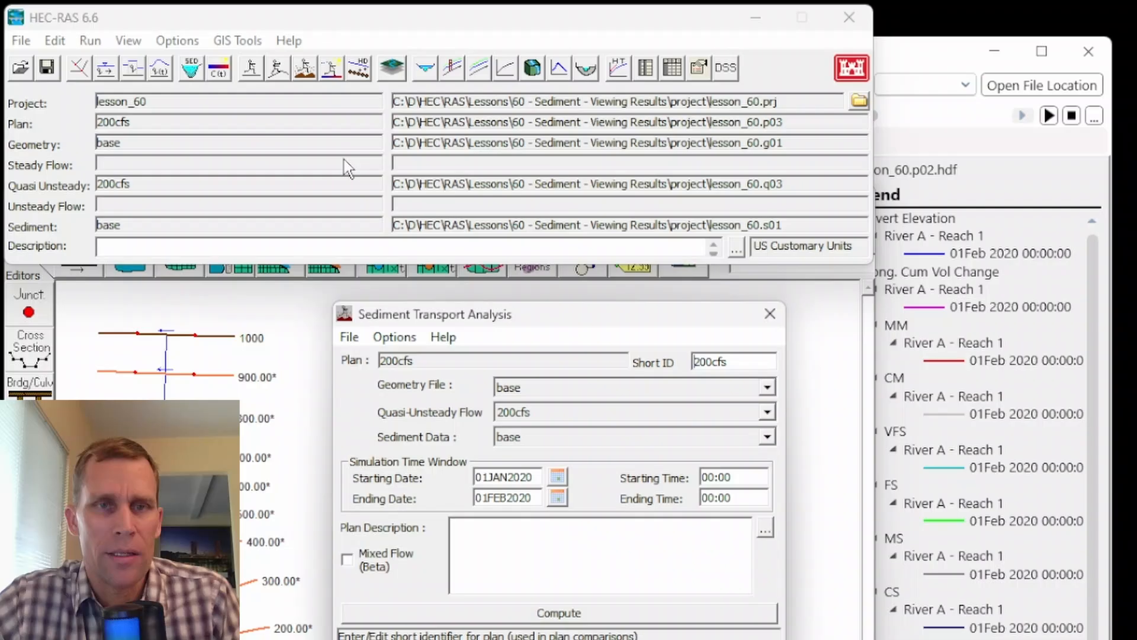
click(401, 337)
click(430, 385)
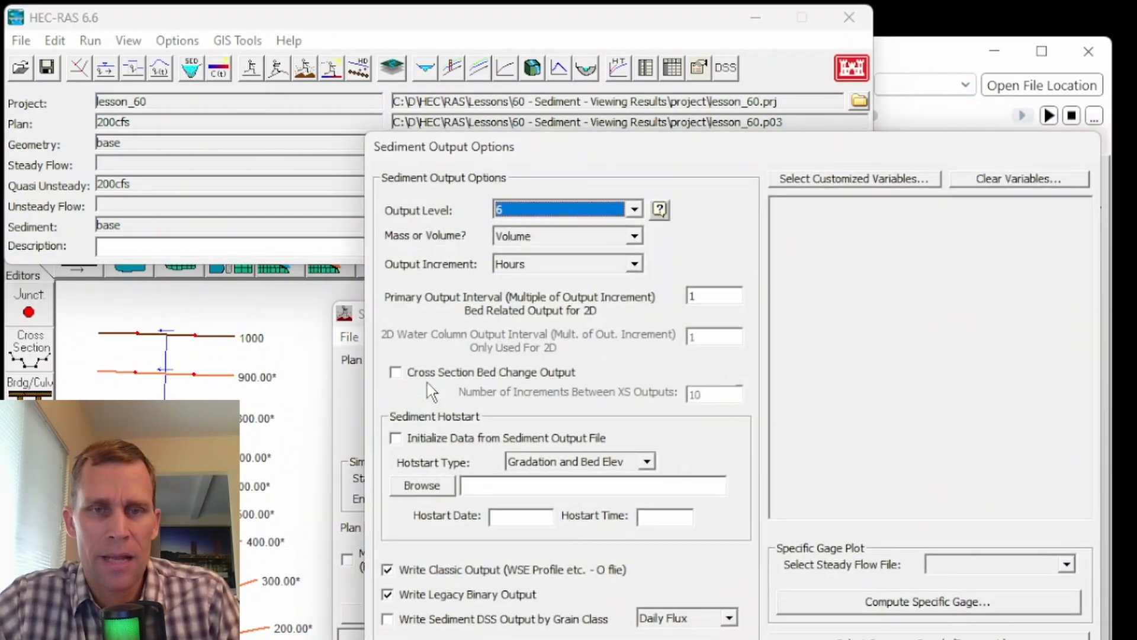
click(559, 209)
click(559, 206)
click(545, 235)
click(543, 233)
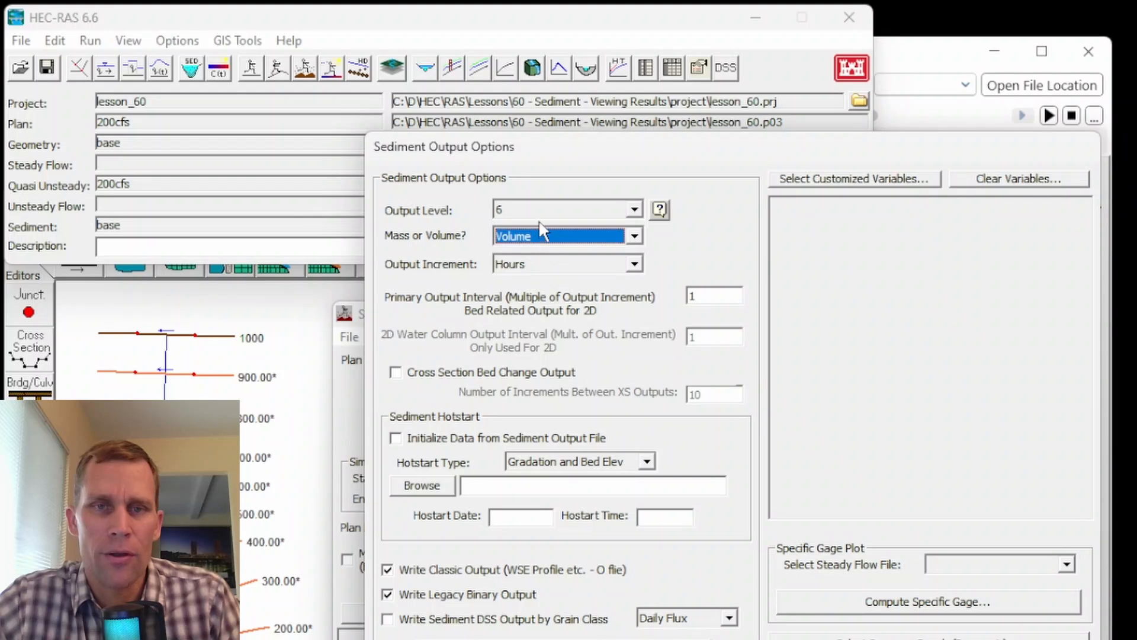
click(538, 212)
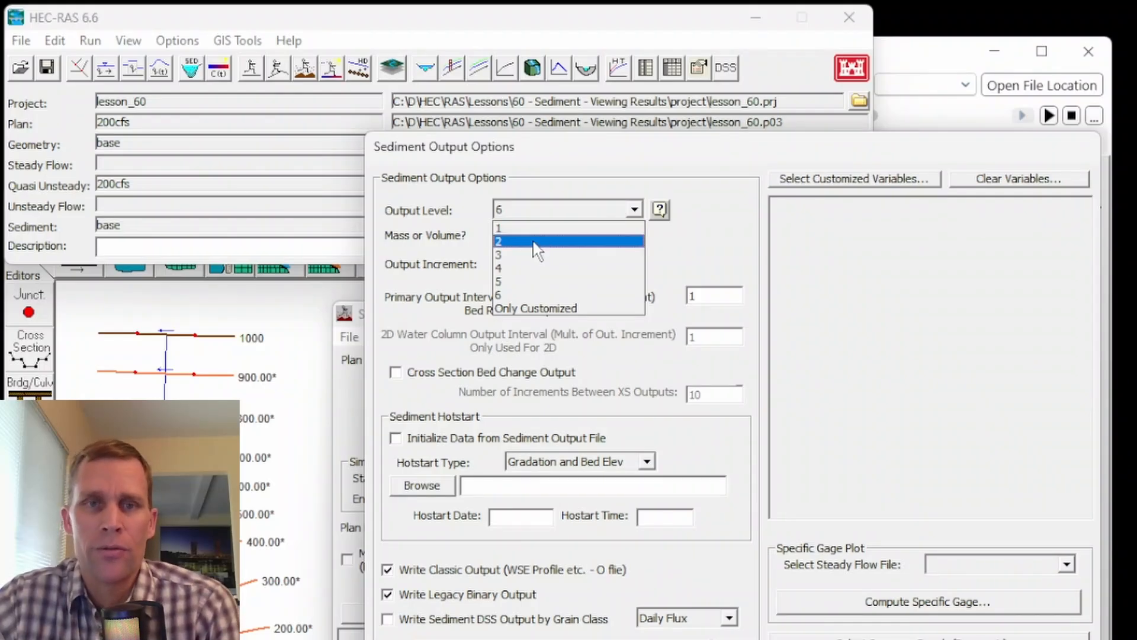
click(532, 196)
click(829, 639)
click(764, 317)
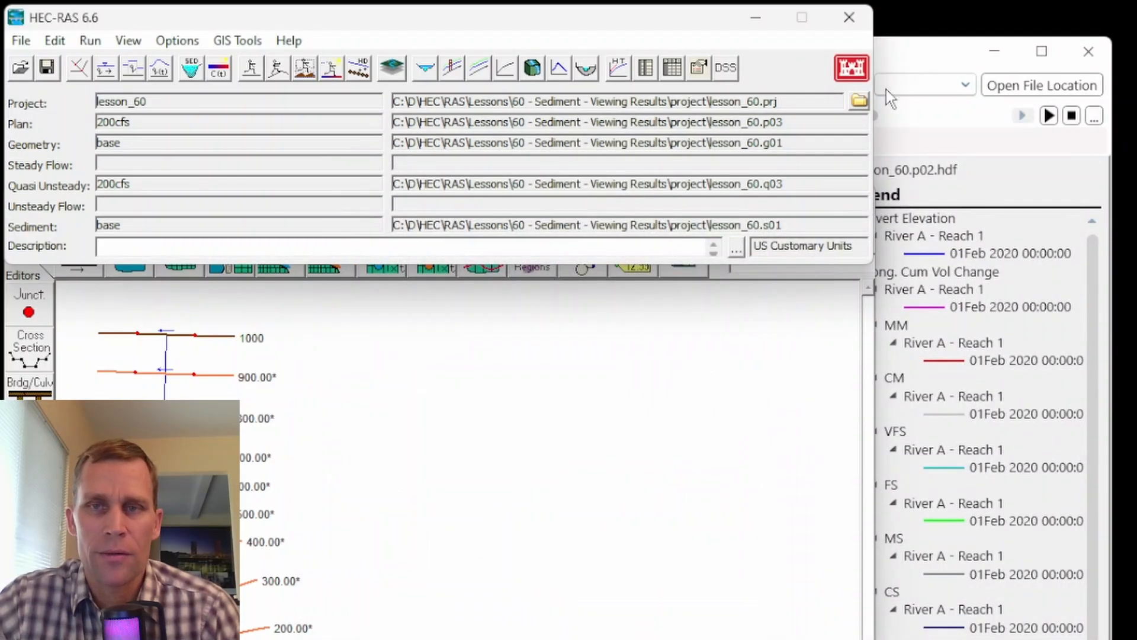
Step: Return to the sediment results window and remove Invert Elevation from the profile plot
click(898, 62)
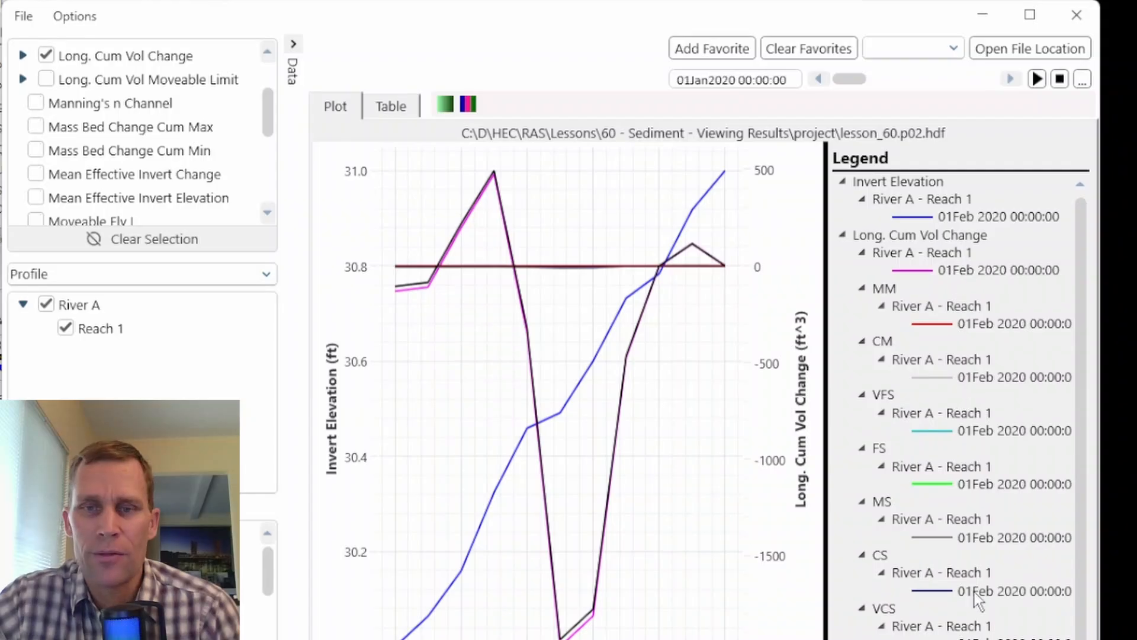
scroll(35, 110, up, 3)
click(36, 110)
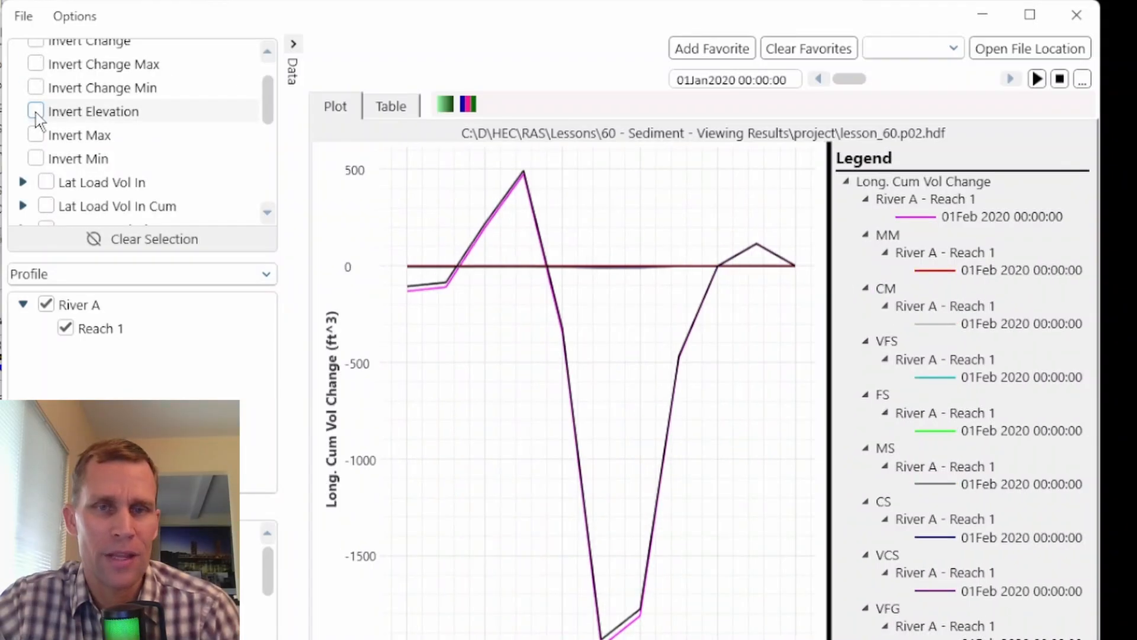
Step: Expand the Long. Cum Vol Change grain classes and exclude MM, CM, VFS, FS, MS, CS, VCS, VFG and FG, keeping only Total
scroll(56, 138, down, 1)
scroll(56, 137, down, 3)
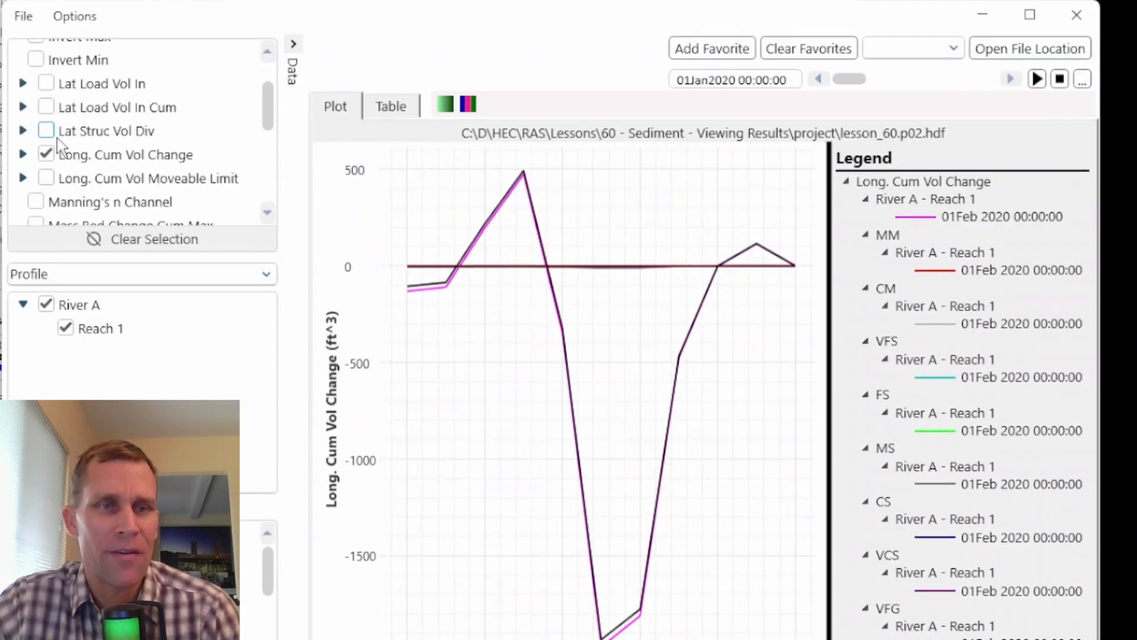
click(23, 152)
scroll(88, 174, down, 2)
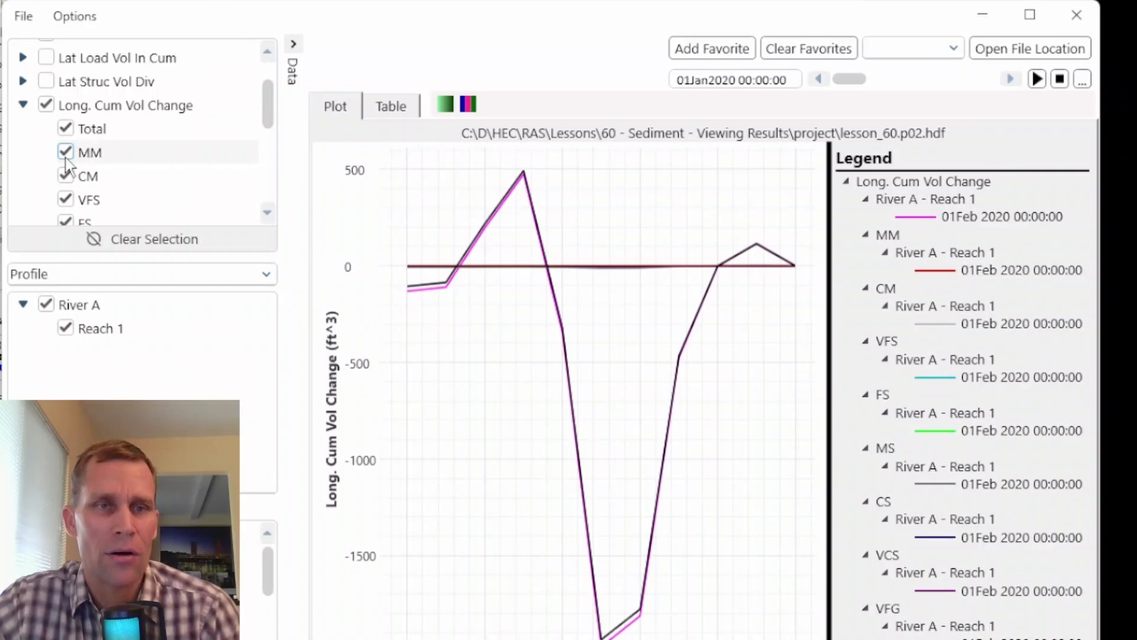
click(65, 152)
click(65, 176)
click(65, 200)
click(65, 221)
scroll(66, 178, down, 3)
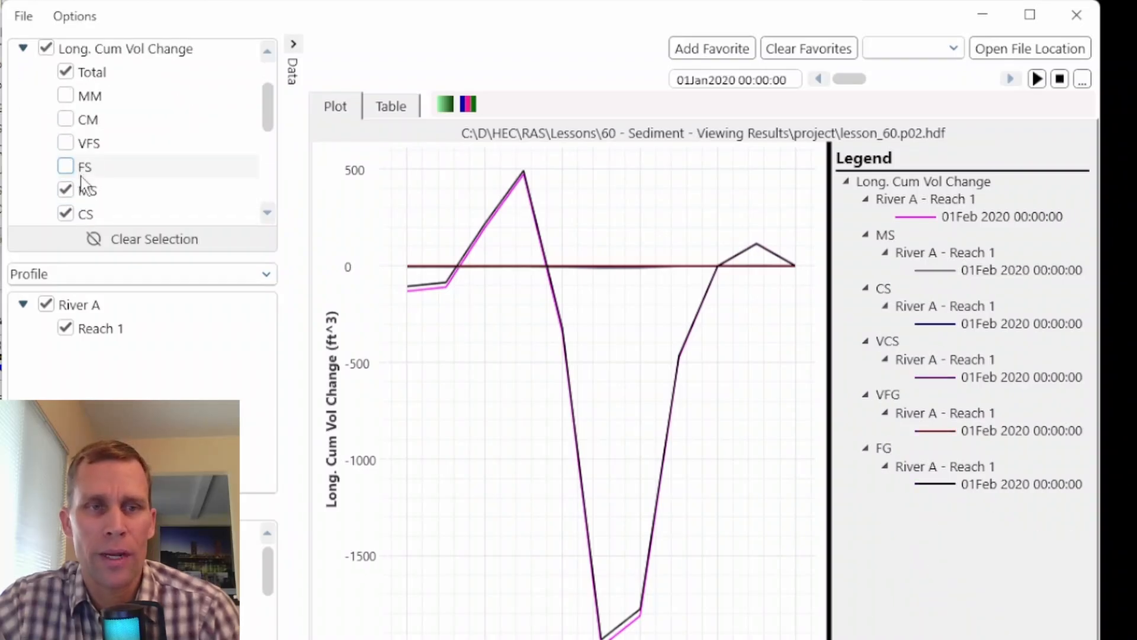
click(66, 143)
click(65, 165)
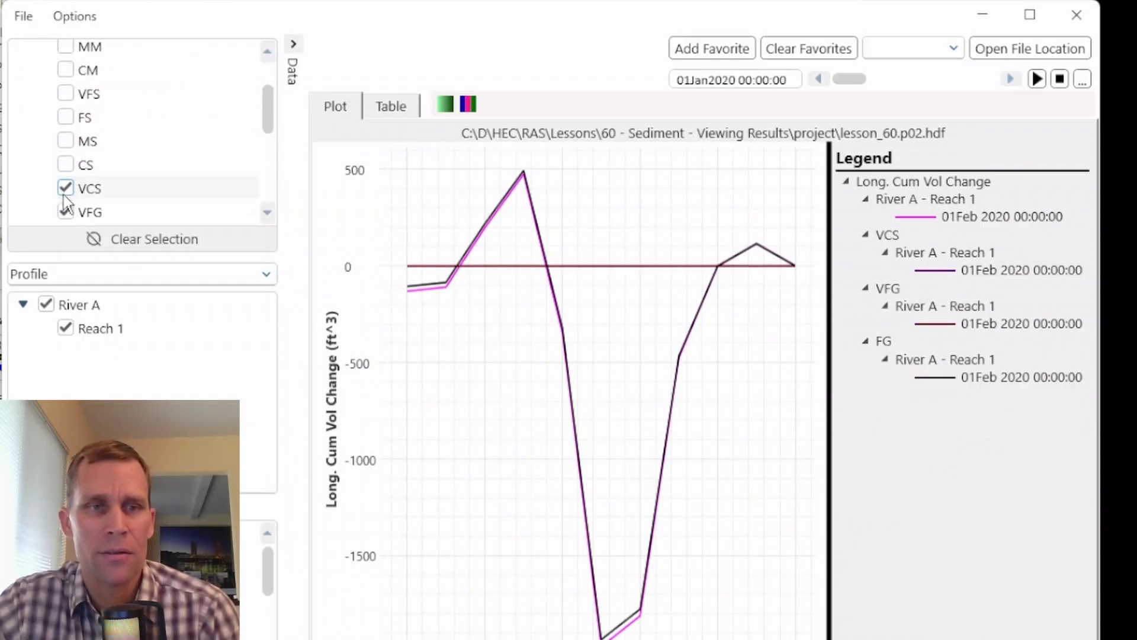
click(65, 188)
click(65, 212)
scroll(106, 204, down, 1)
click(65, 186)
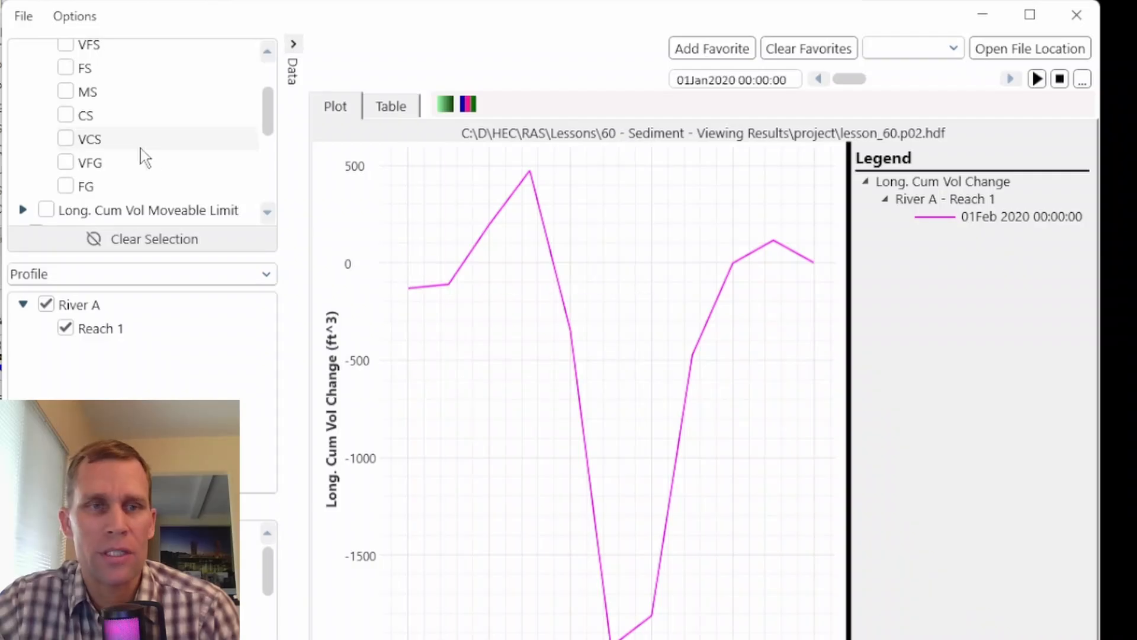
Step: Plot the FS, MS and CS grain classes of Long. Cum Vol Change in place of Total and inspect their values
scroll(143, 155, up, 2)
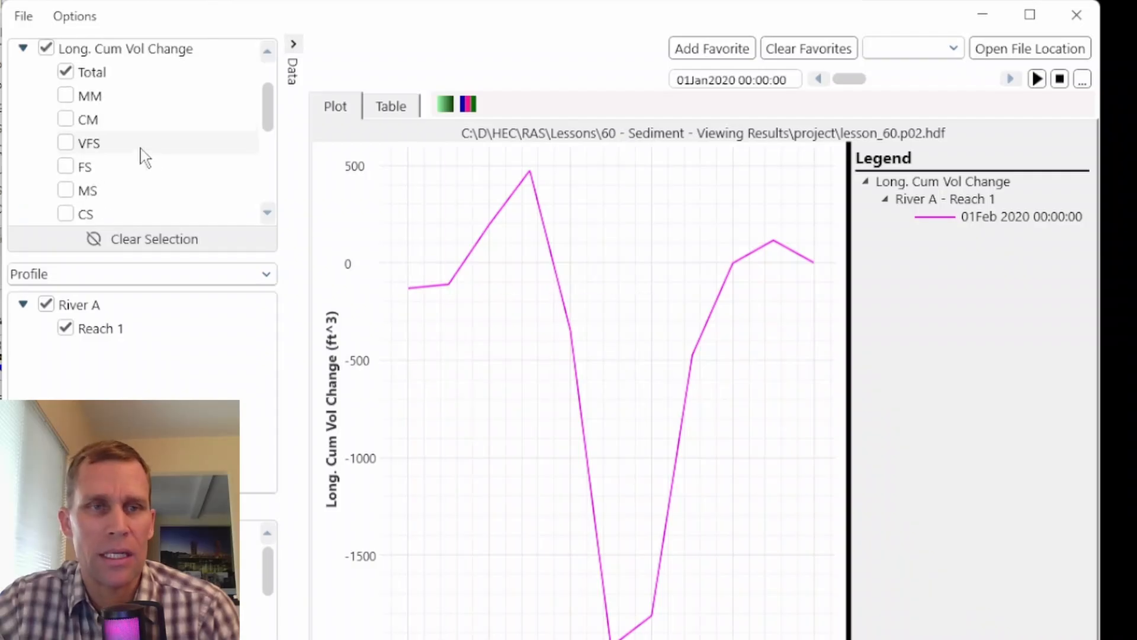
click(64, 189)
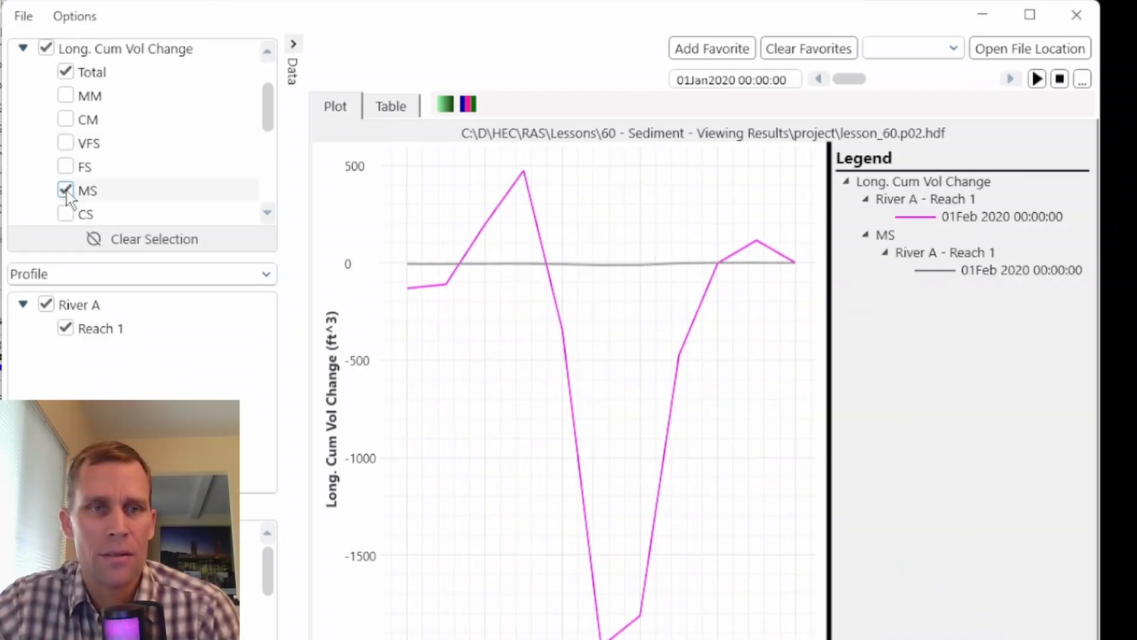
click(65, 167)
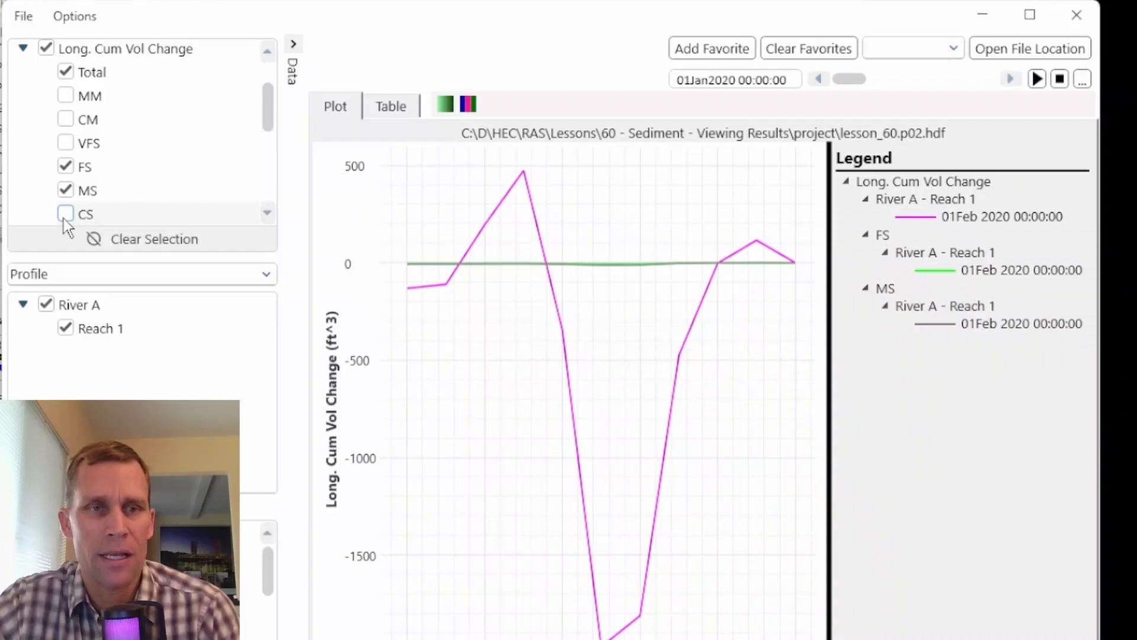
click(65, 214)
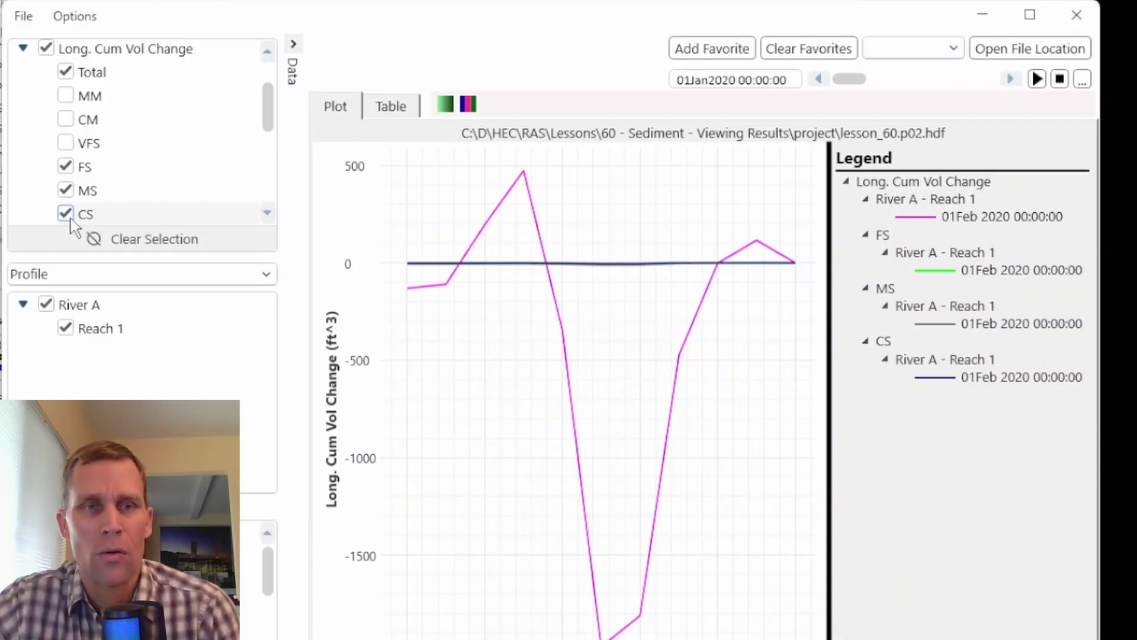
click(65, 72)
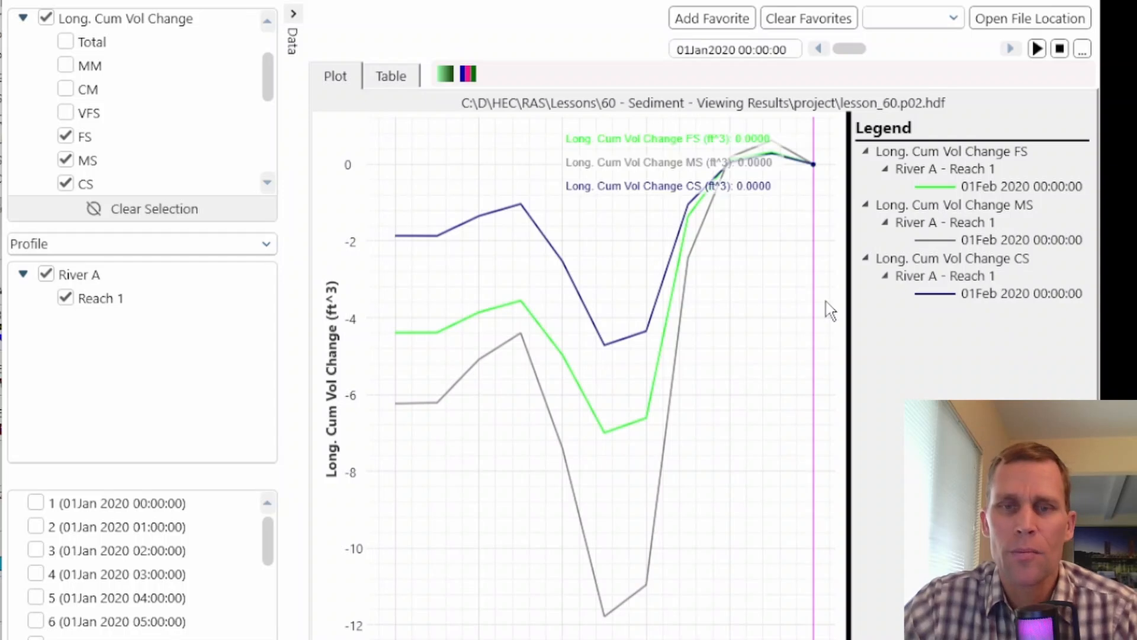
mouse_move(812, 170)
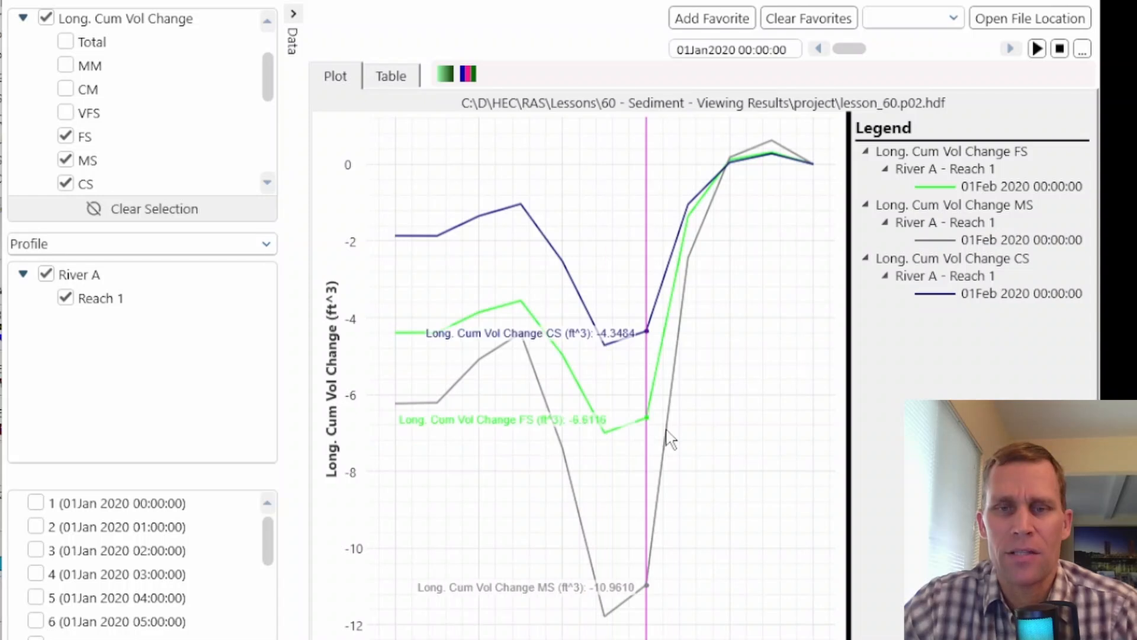
Step: Limit Long. Cum Vol Change to the FS grain class and add its 01Jan 2020 00:00:00 profile to the plot
click(66, 161)
click(65, 184)
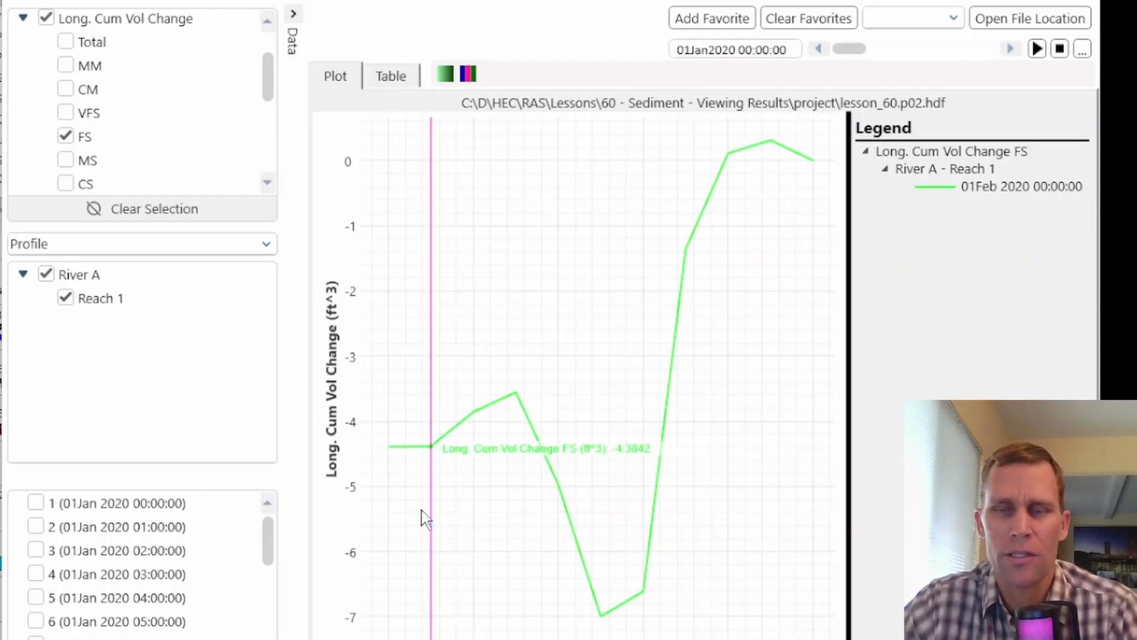
drag(269, 540, 276, 616)
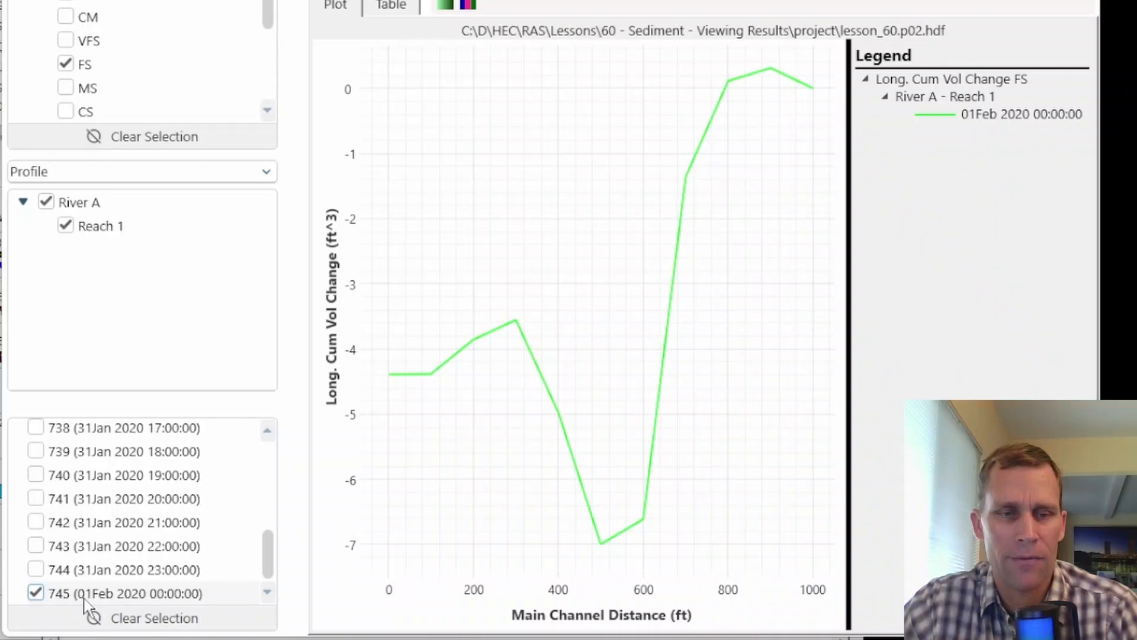
drag(270, 563, 271, 457)
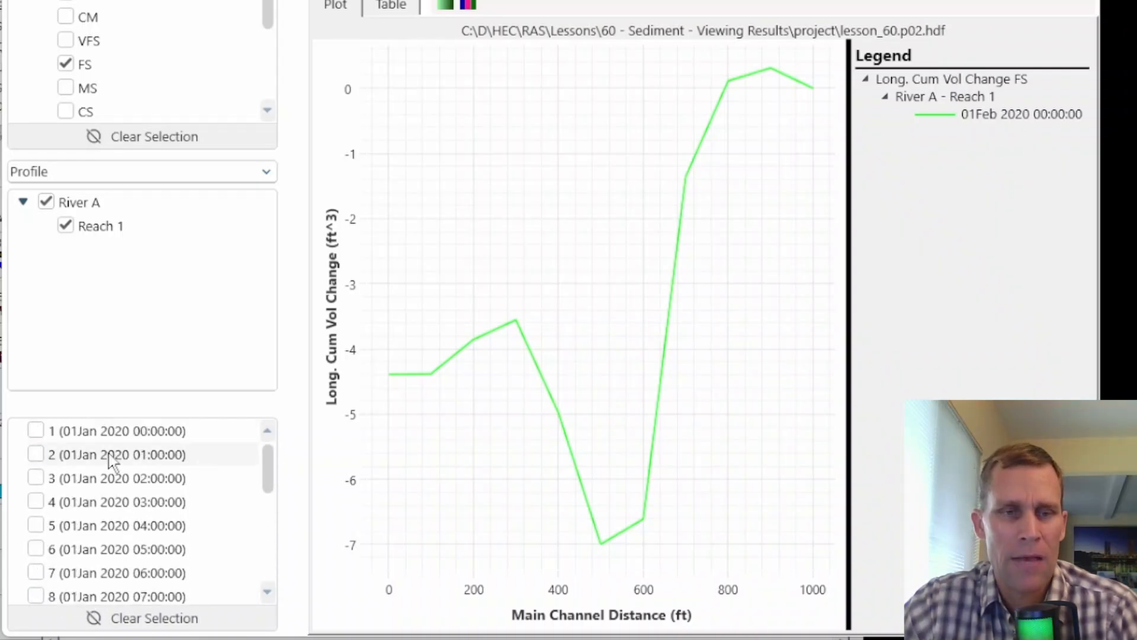
click(36, 432)
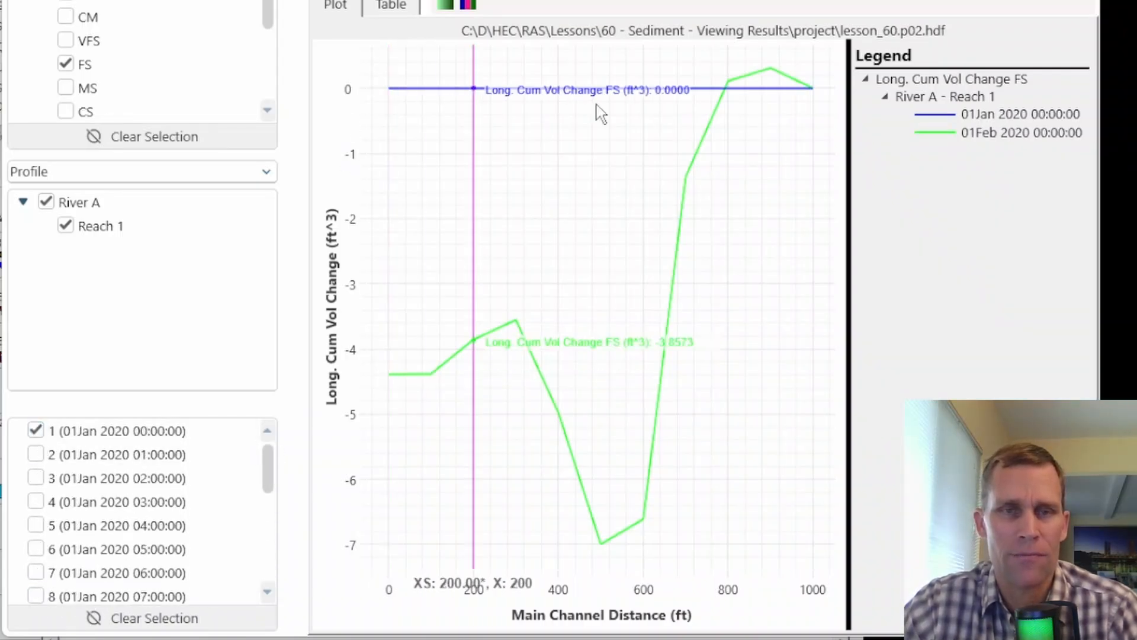
Step: Add the 01Jan 2020 23:00:00 profile to the FS cumulative volume change plot
scroll(264, 562, down, 3)
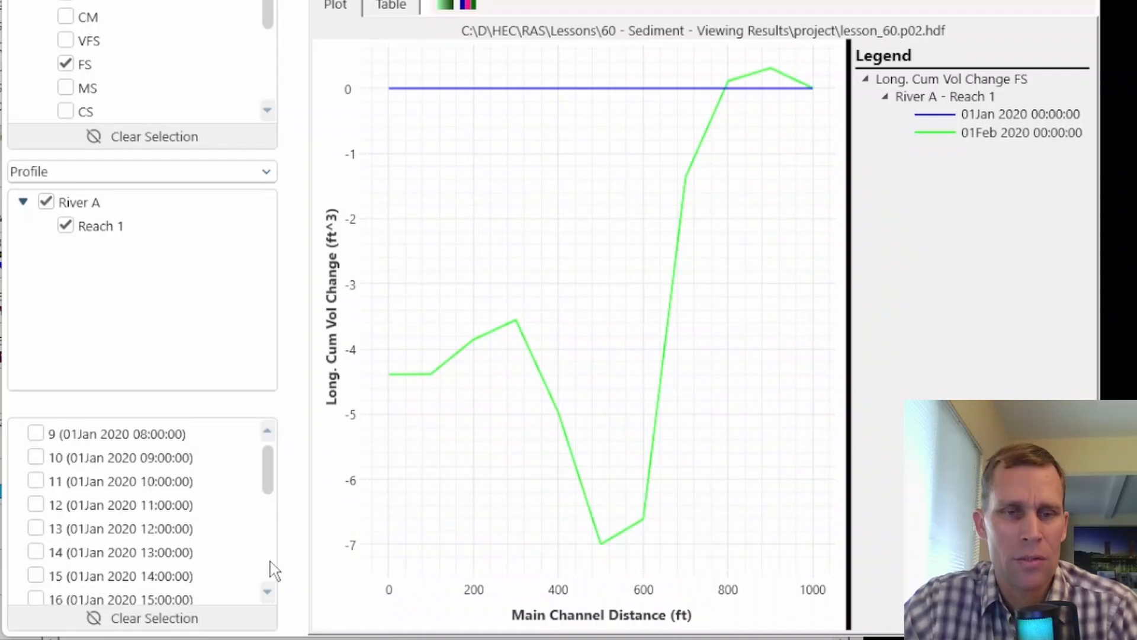
scroll(274, 572, down, 3)
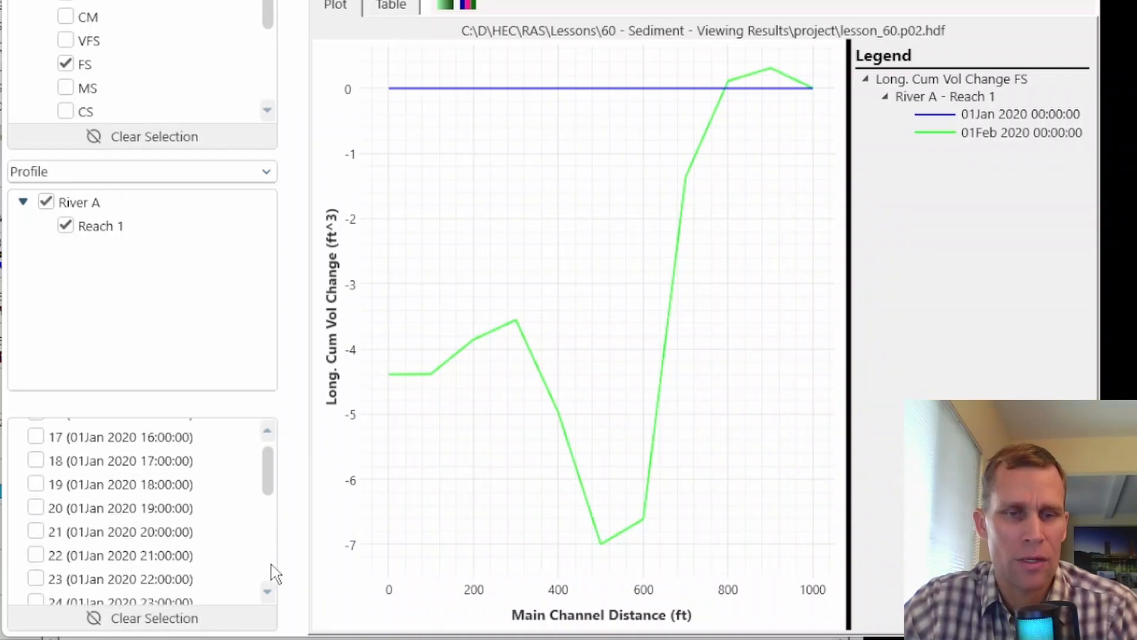
scroll(37, 577, down, 1)
click(36, 553)
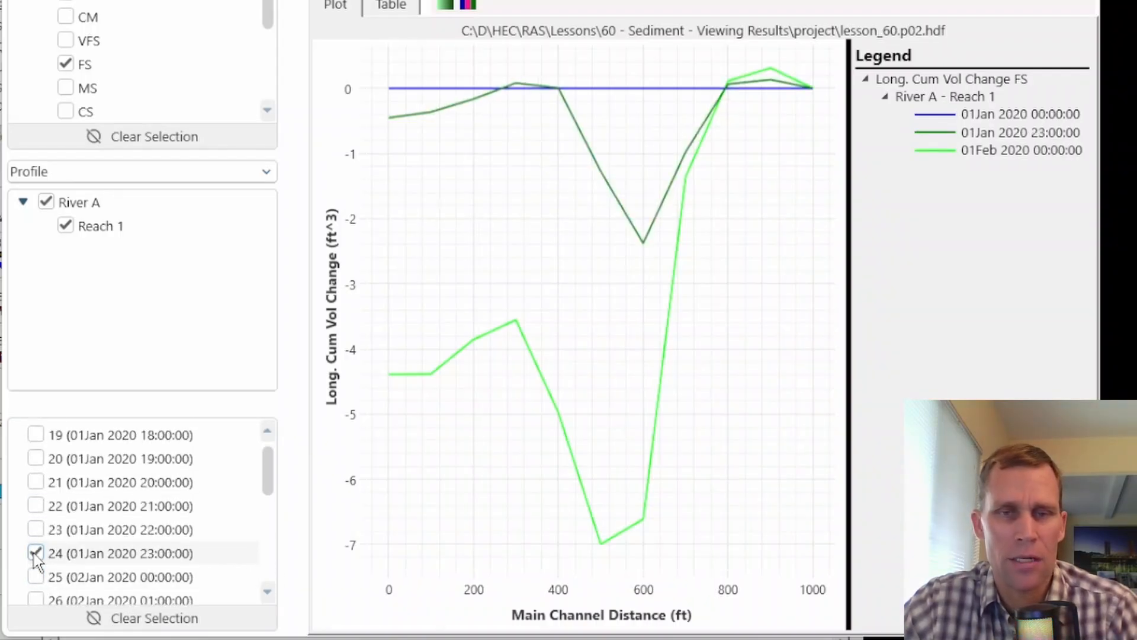
Step: Add the 04Jan 2020 00:00:00 profile to the FS cumulative volume change plot
scroll(271, 573, down, 5)
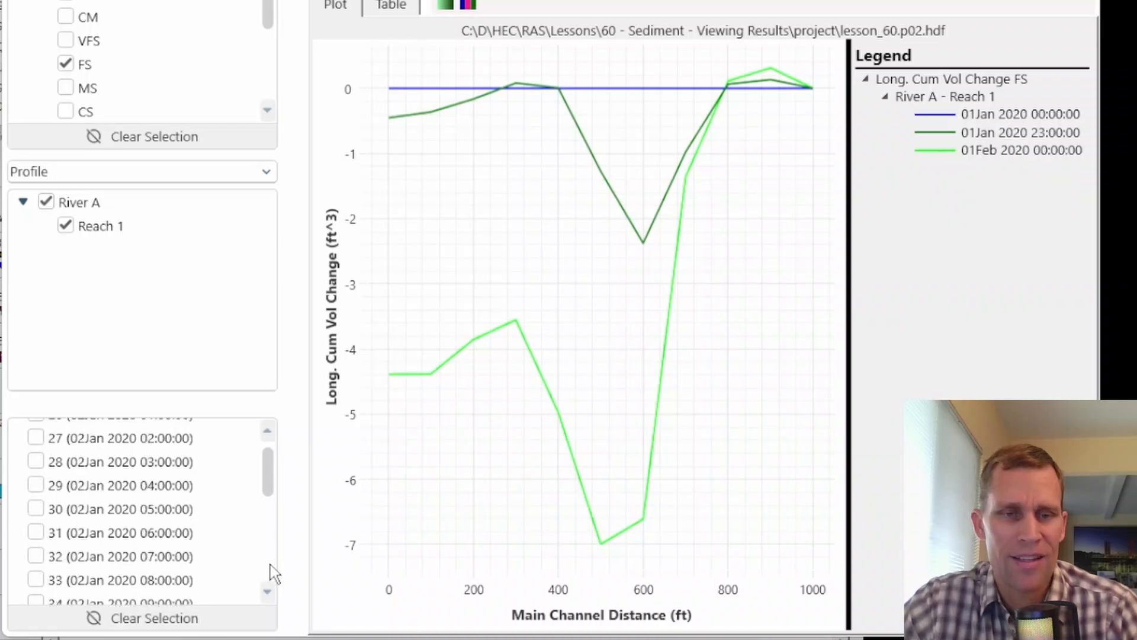
scroll(270, 573, down, 16)
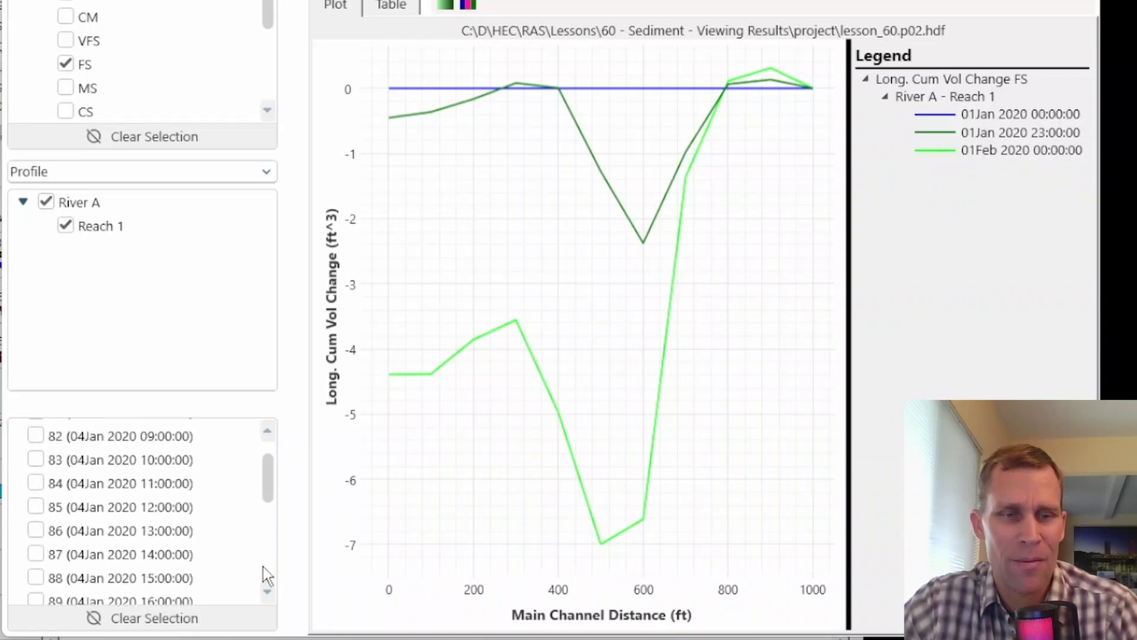
scroll(35, 493, up, 4)
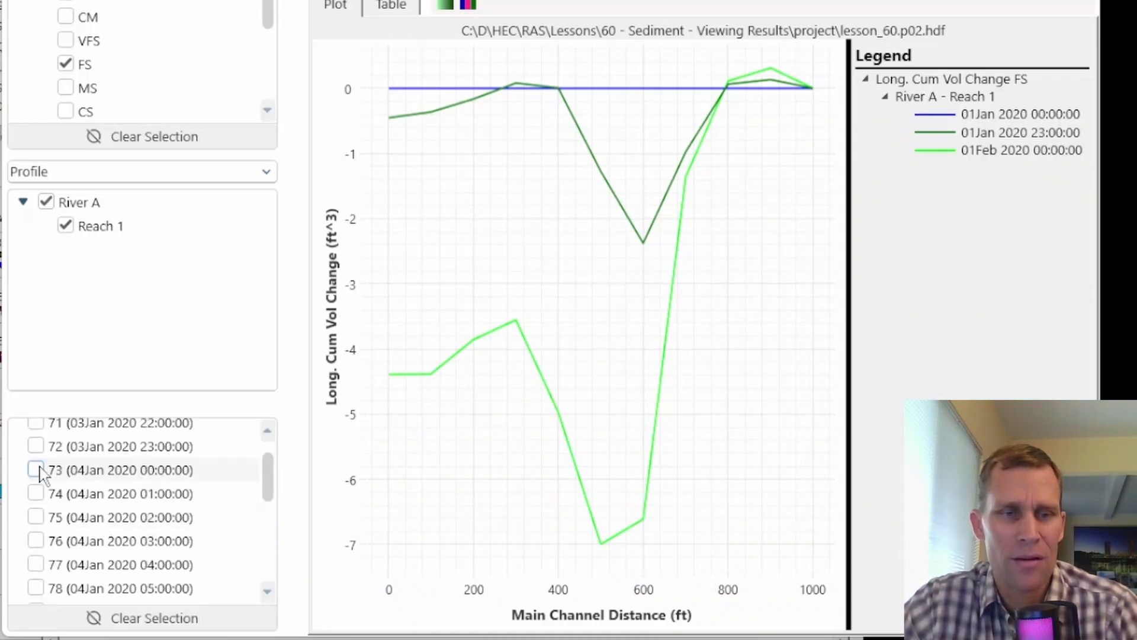
click(37, 472)
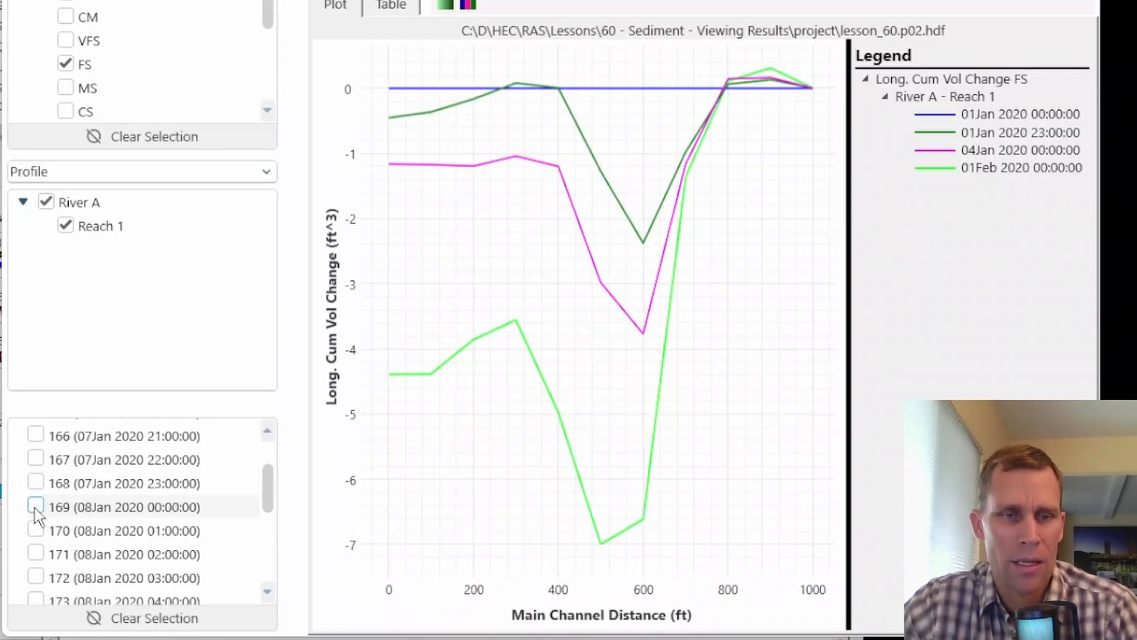
Step: Add the 08Jan 2020 00:00:00 profile to the FS volume change results and display them as a table
click(36, 506)
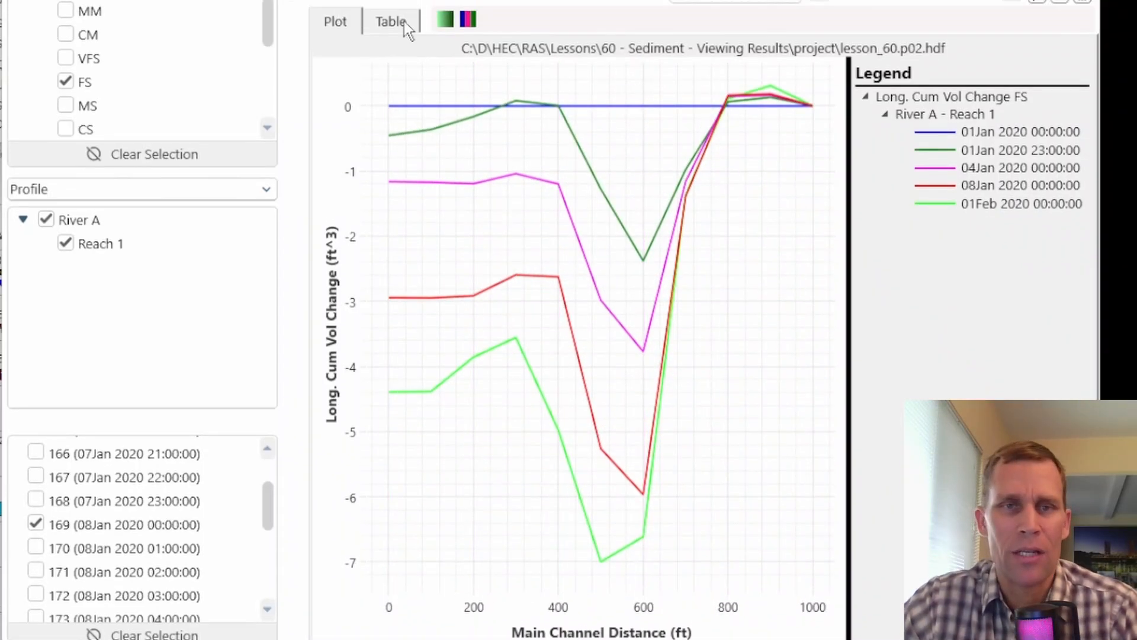
click(403, 43)
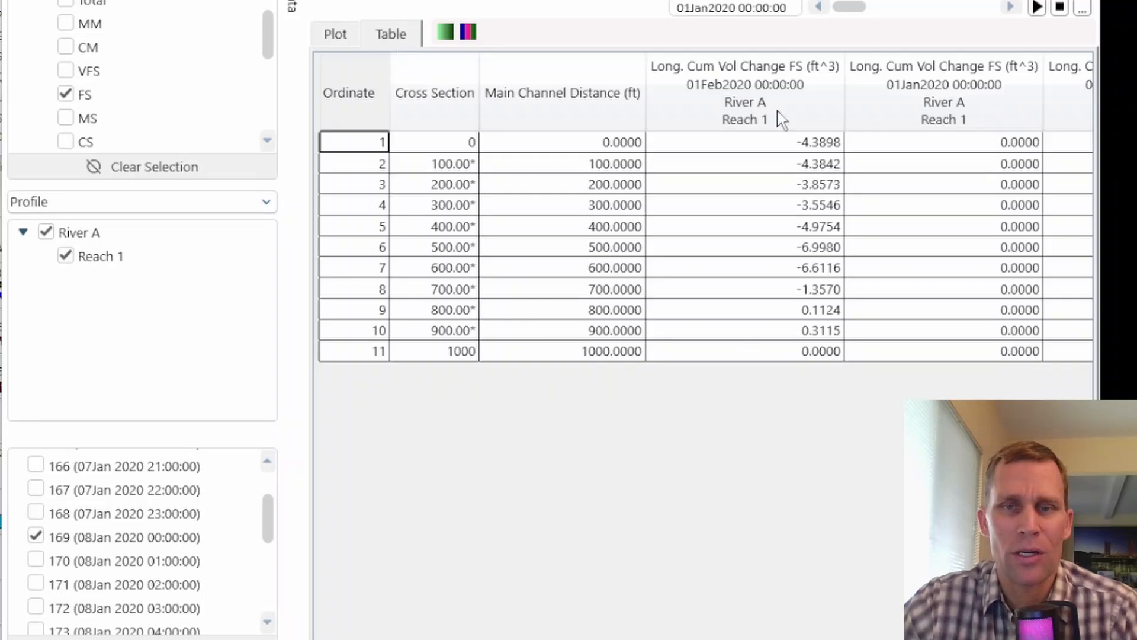
Step: Review the FS cumulative volume change table across its output times and return to the plot view
scroll(869, 211, right, 8)
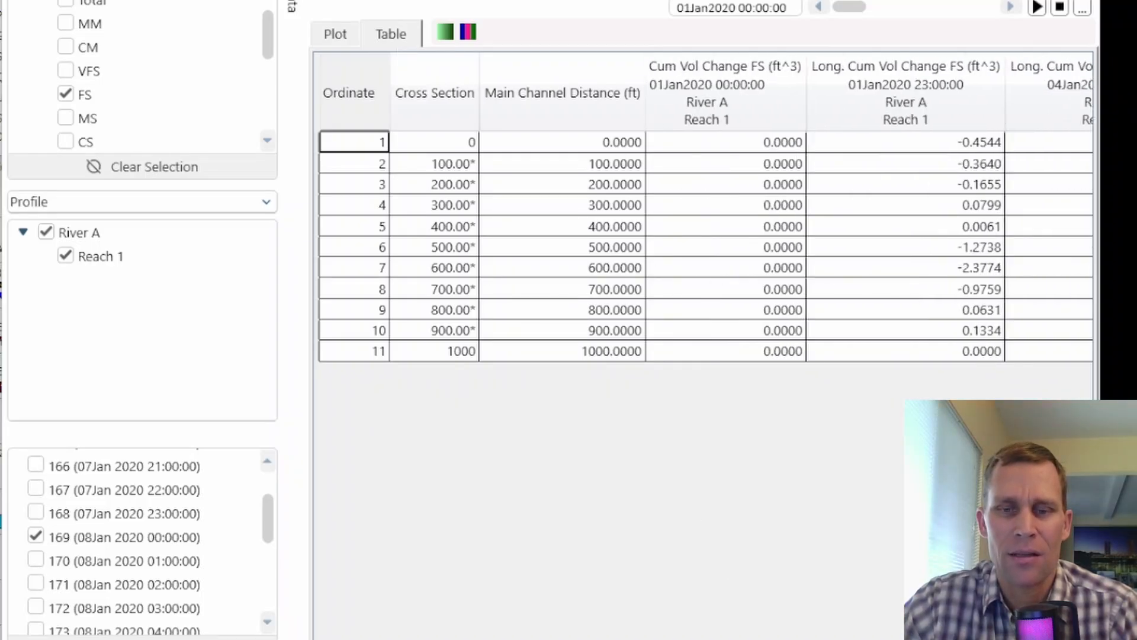
scroll(869, 211, left, 8)
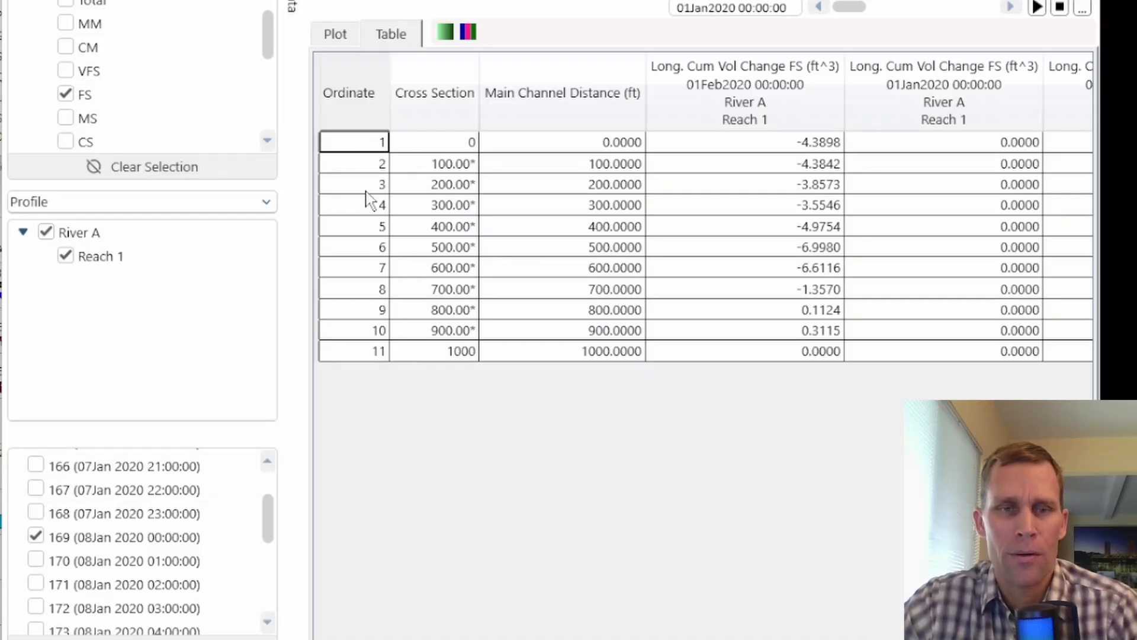
click(336, 35)
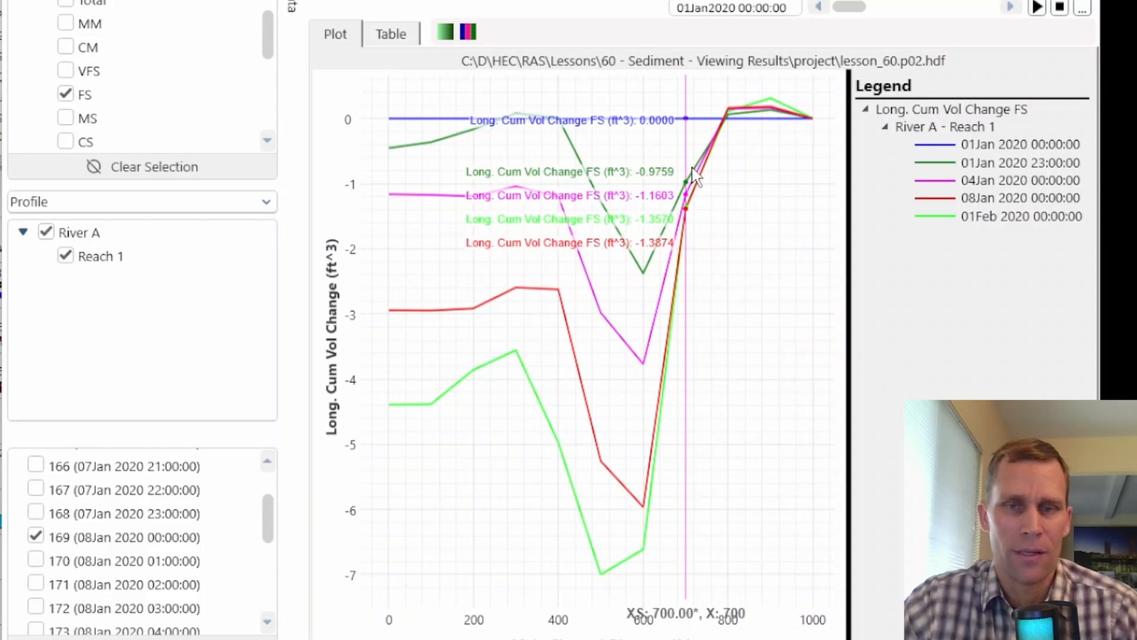
Step: Plot cross section 600.00* for 01Jan 2020 and 01Feb 2020 and examine the channel bed closely
click(119, 210)
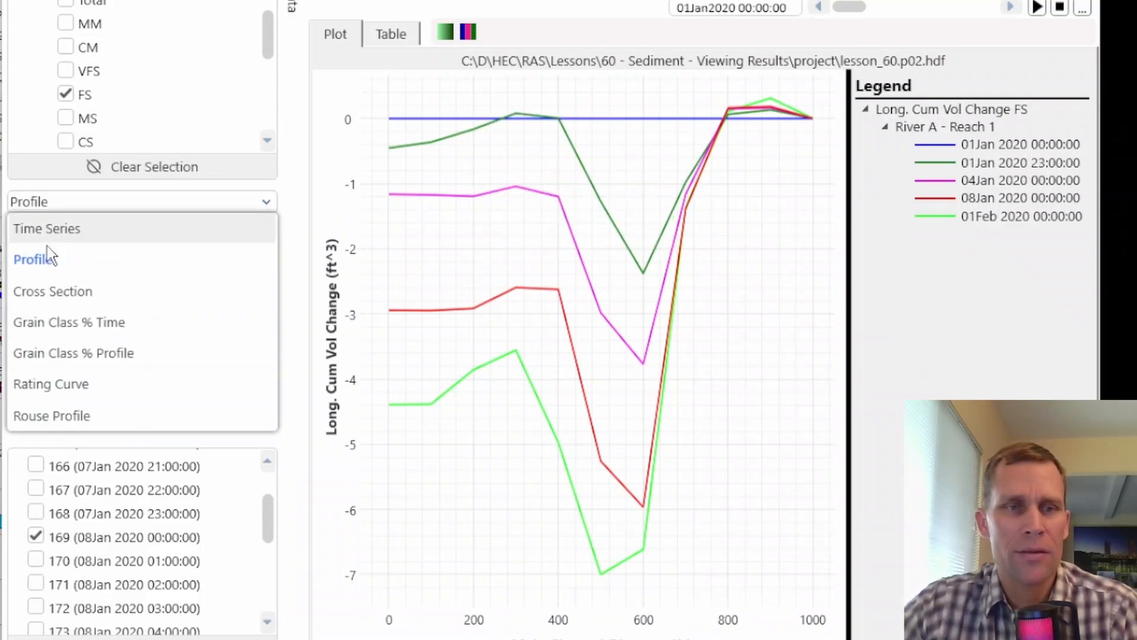
click(27, 290)
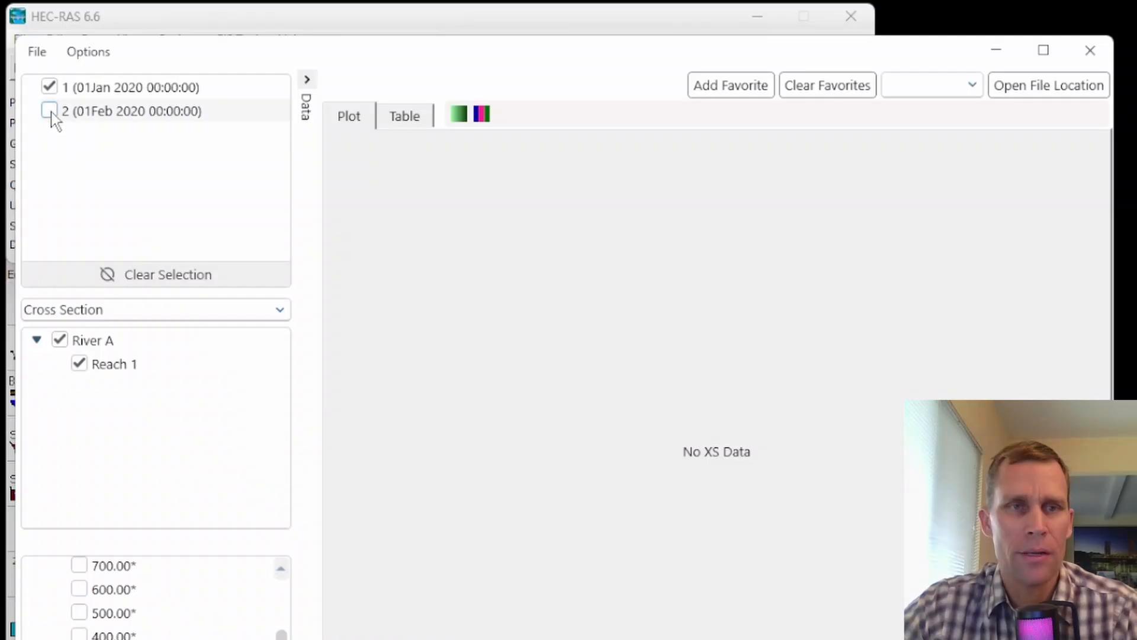
click(79, 589)
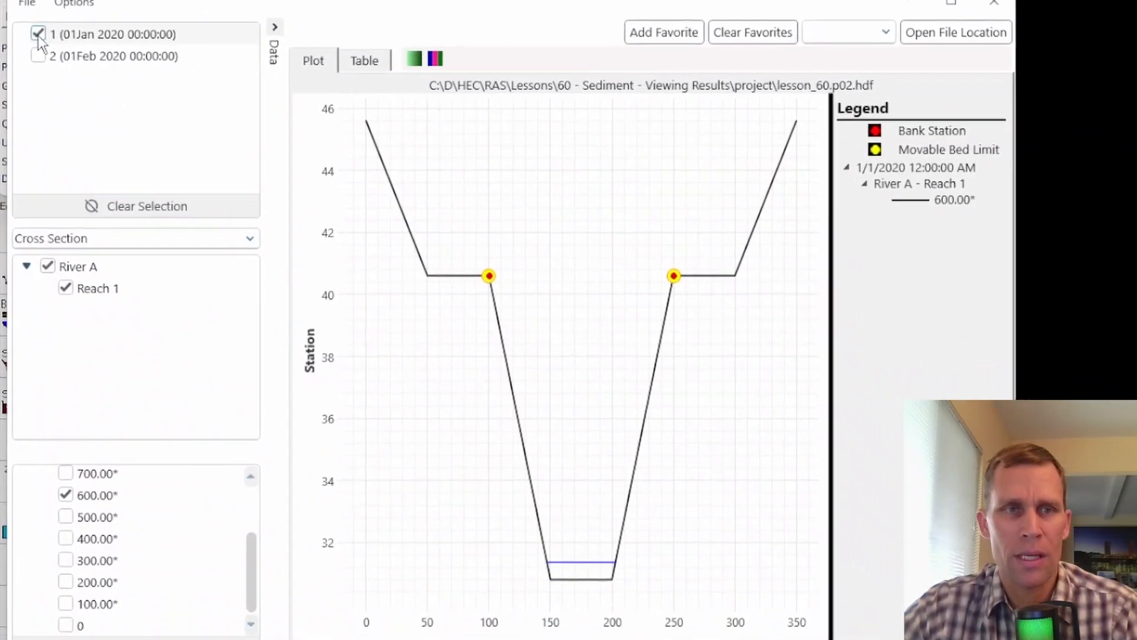
click(35, 40)
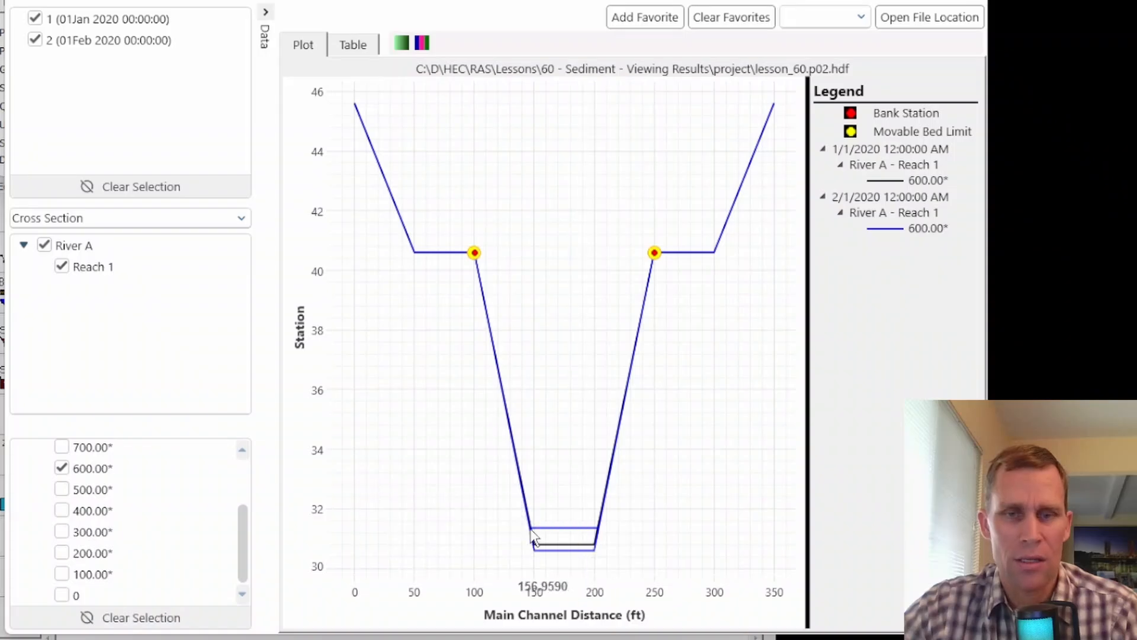
drag(320, 487, 323, 578)
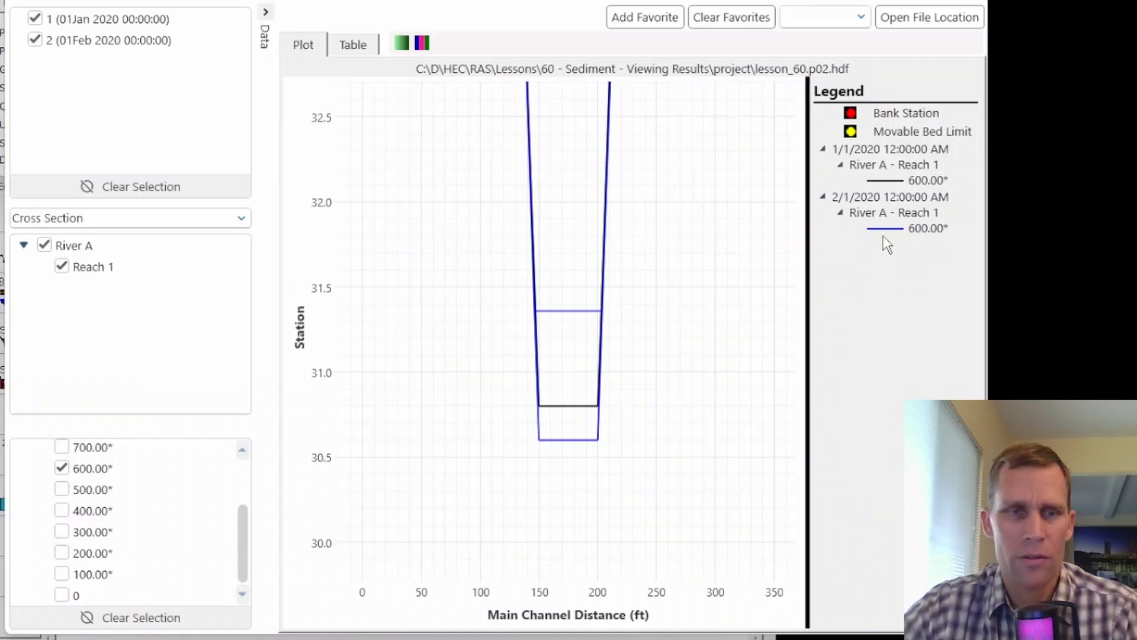
Step: Add cross sections 500.00* and 400.00* to the plot and check the plan selection
click(61, 490)
click(61, 510)
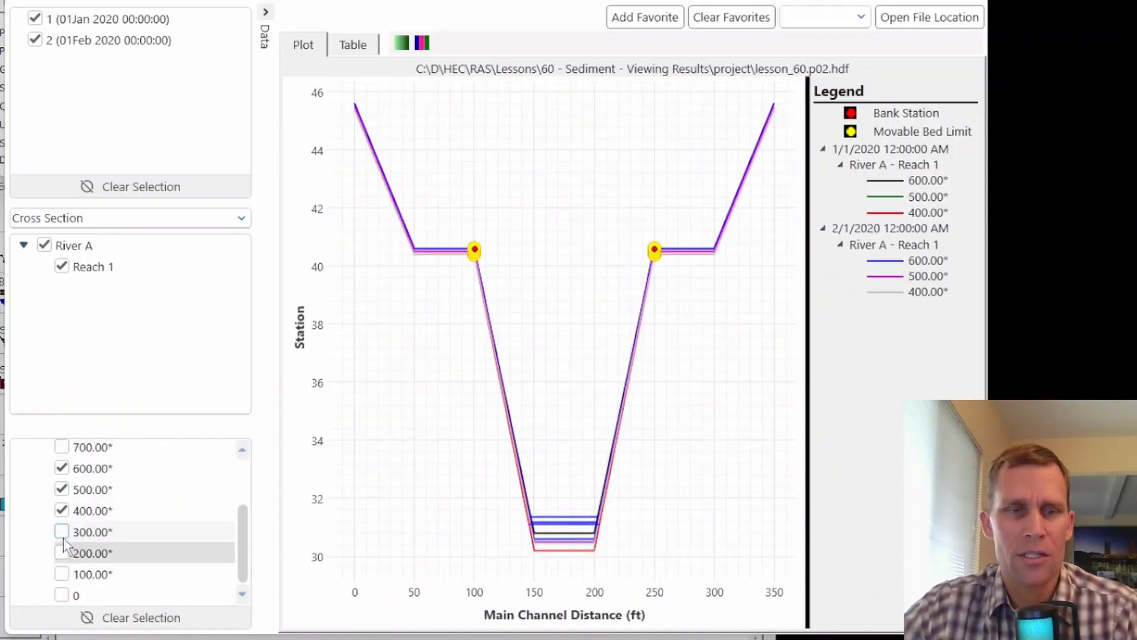
right_click(47, 7)
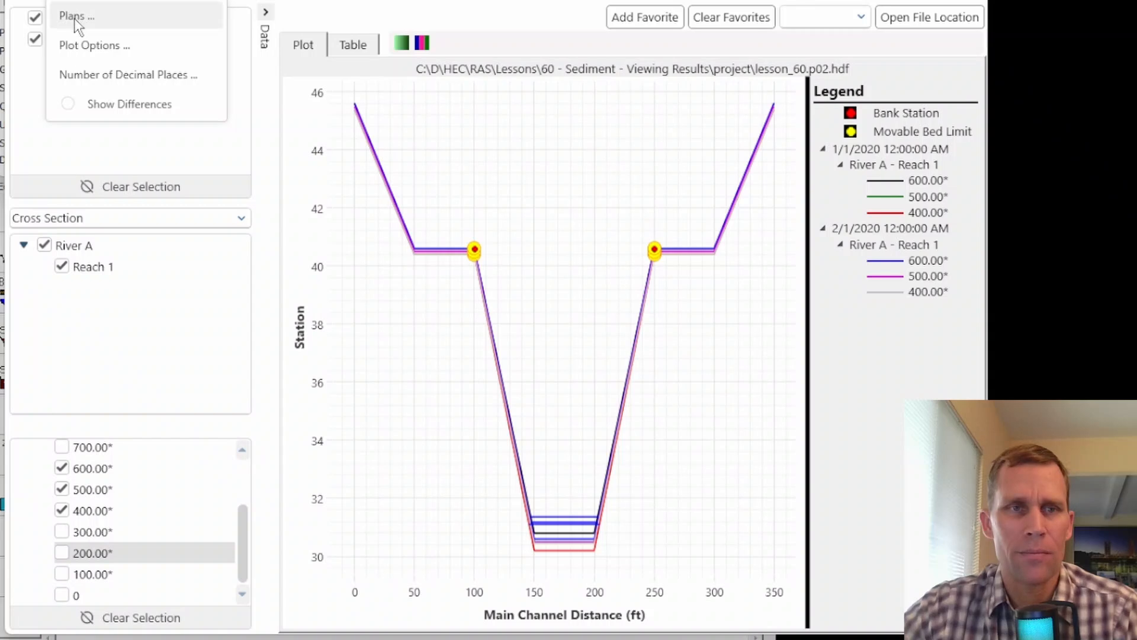
click(72, 16)
click(761, 432)
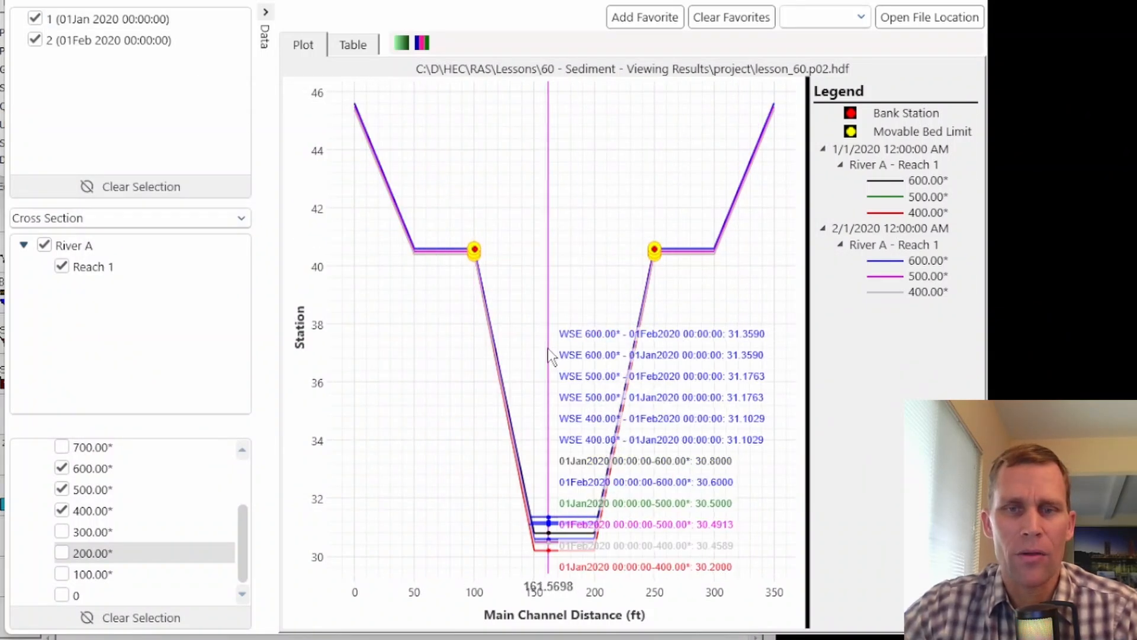
Step: Leave the sediment results viewer and look at the sediment and legacy sediment output commands in the main HEC-RAS window
click(95, 218)
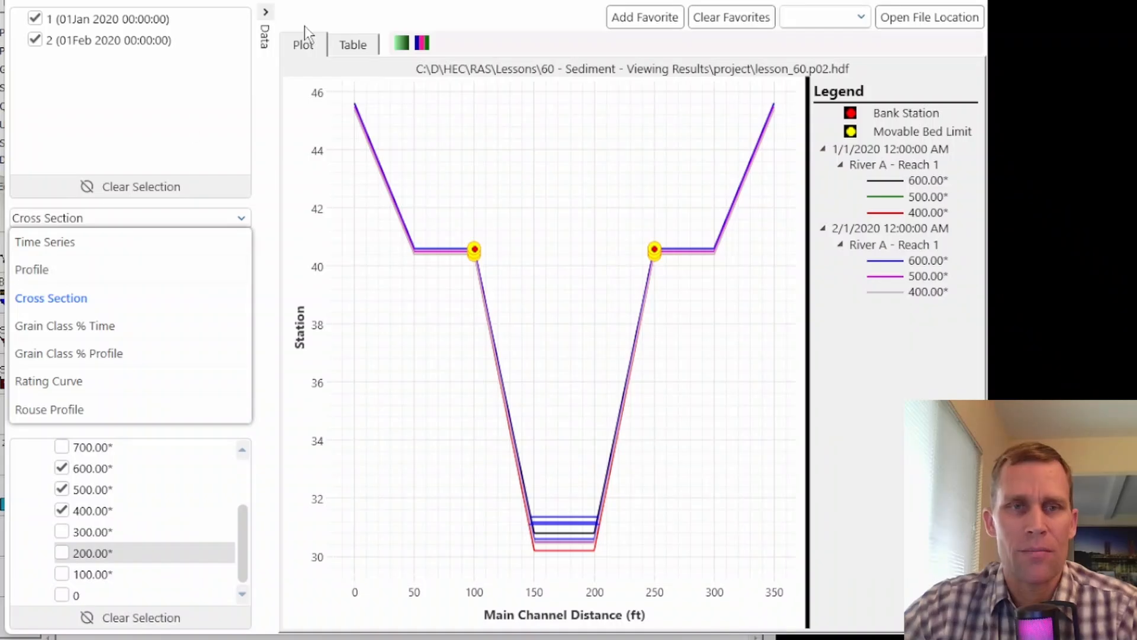
click(365, 2)
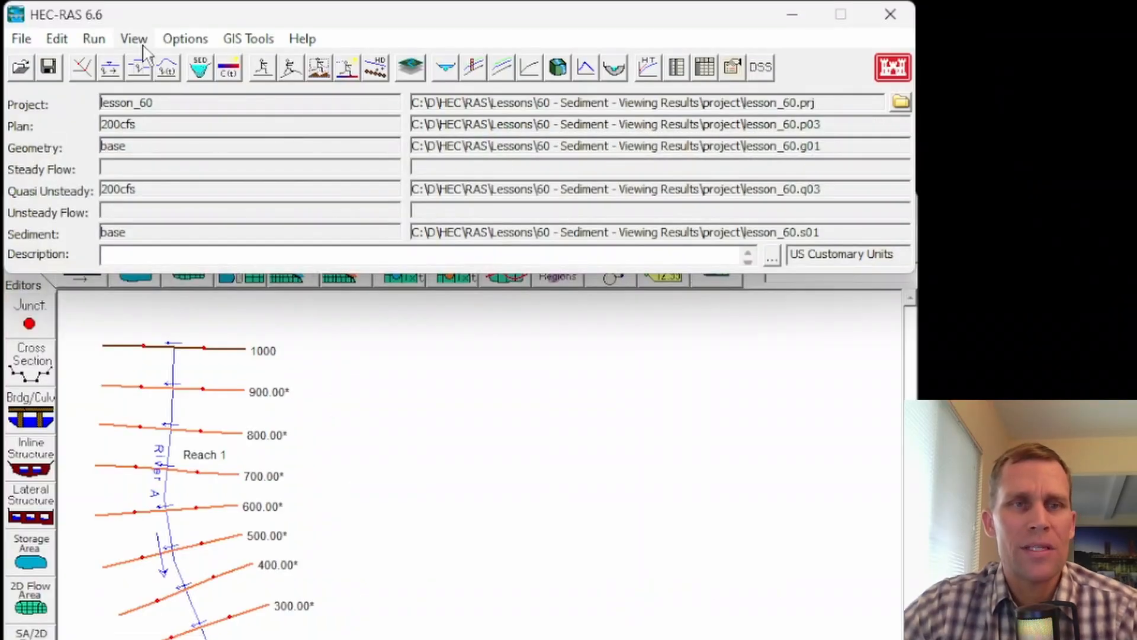
click(138, 40)
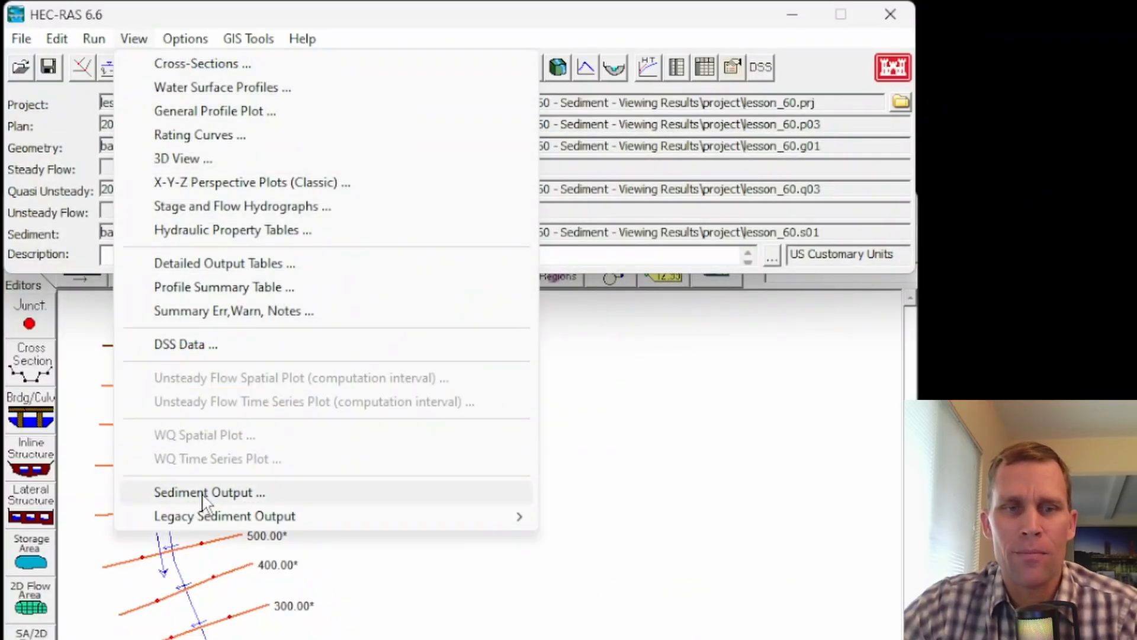
mouse_move(205, 525)
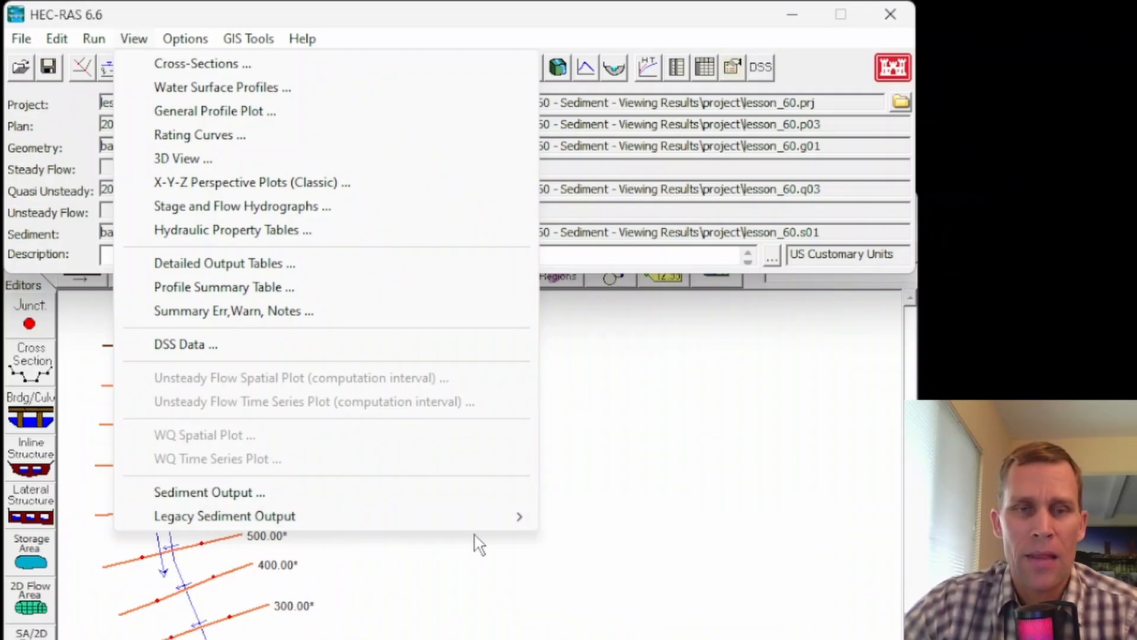
mouse_move(521, 522)
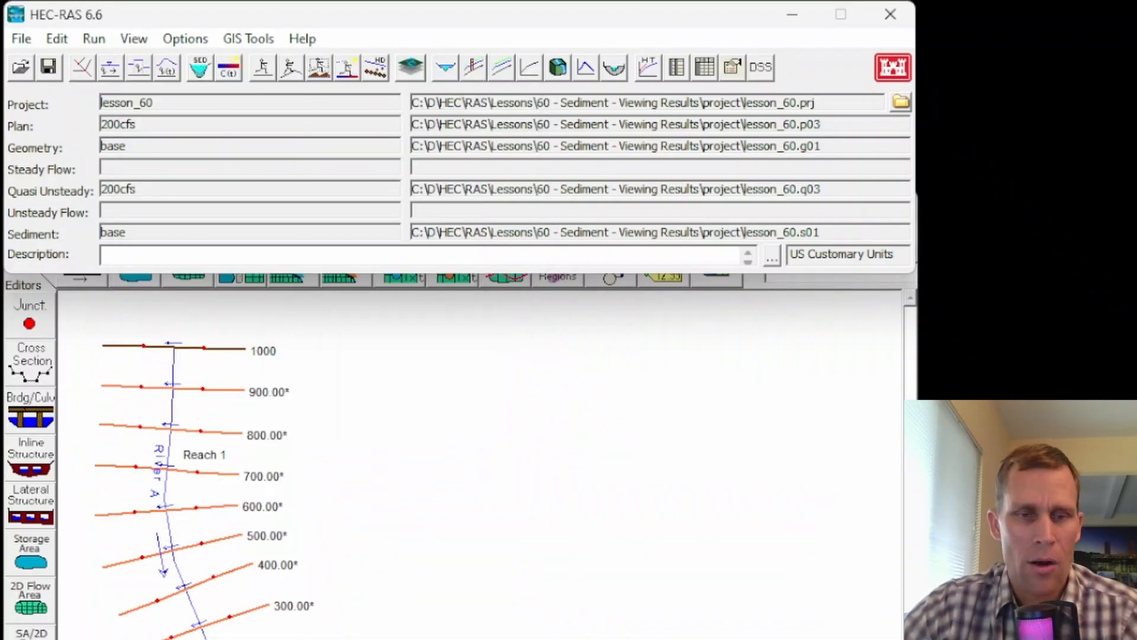
Step: Switch to the HEC-RAS 1D Sediment Transport manual in the browser and open the Output Variables page under Viewing Results
click(290, 638)
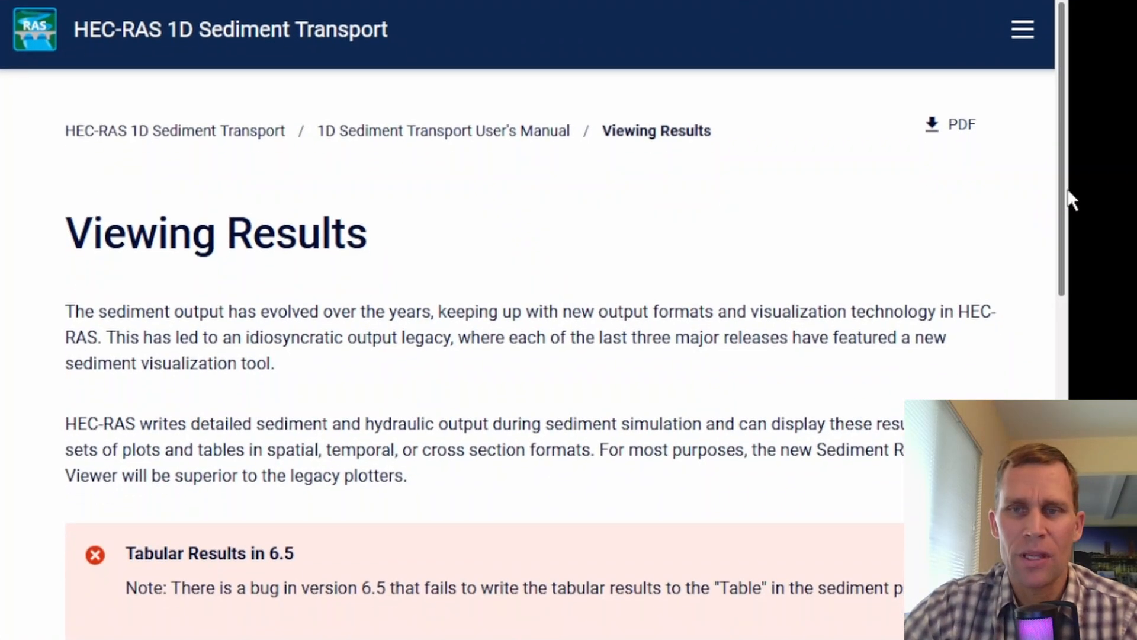
drag(1069, 232, 1136, 227)
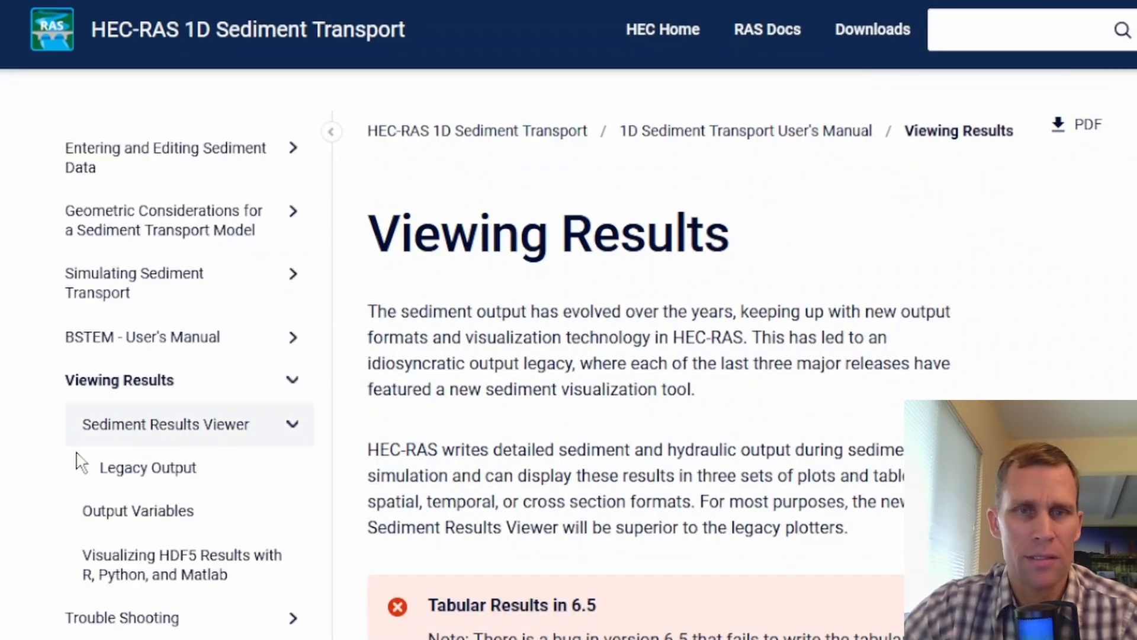
click(116, 516)
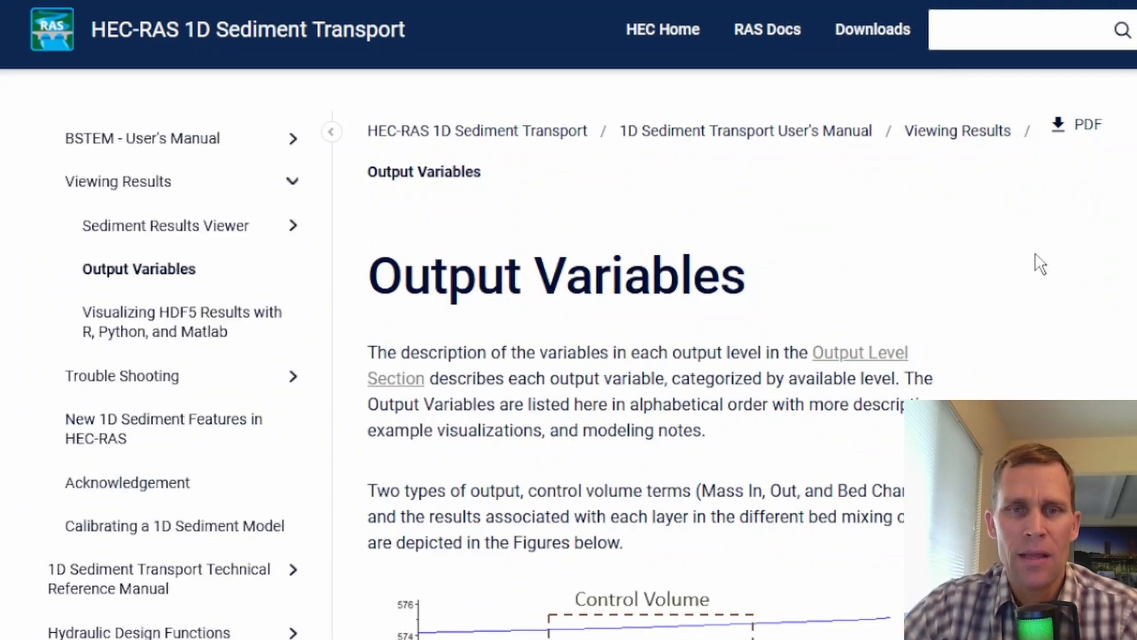
drag(1135, 272, 1053, 272)
Step: Examine the names, units and descriptions in the Sediment Transport Output Variables table
scroll(601, 343, down, 10)
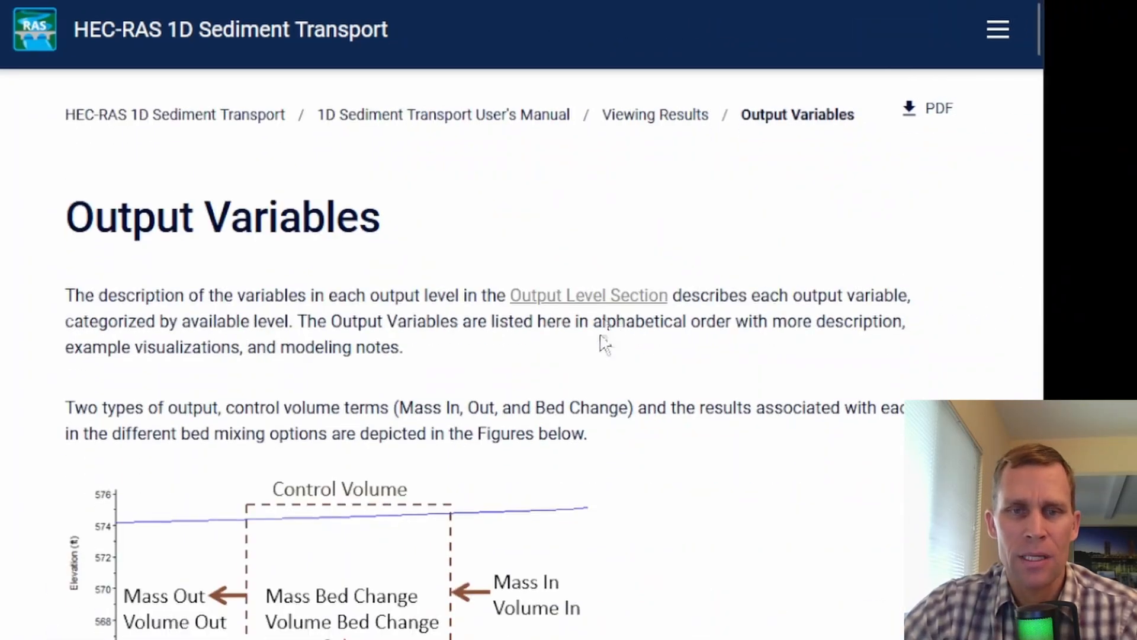
scroll(602, 343, down, 6)
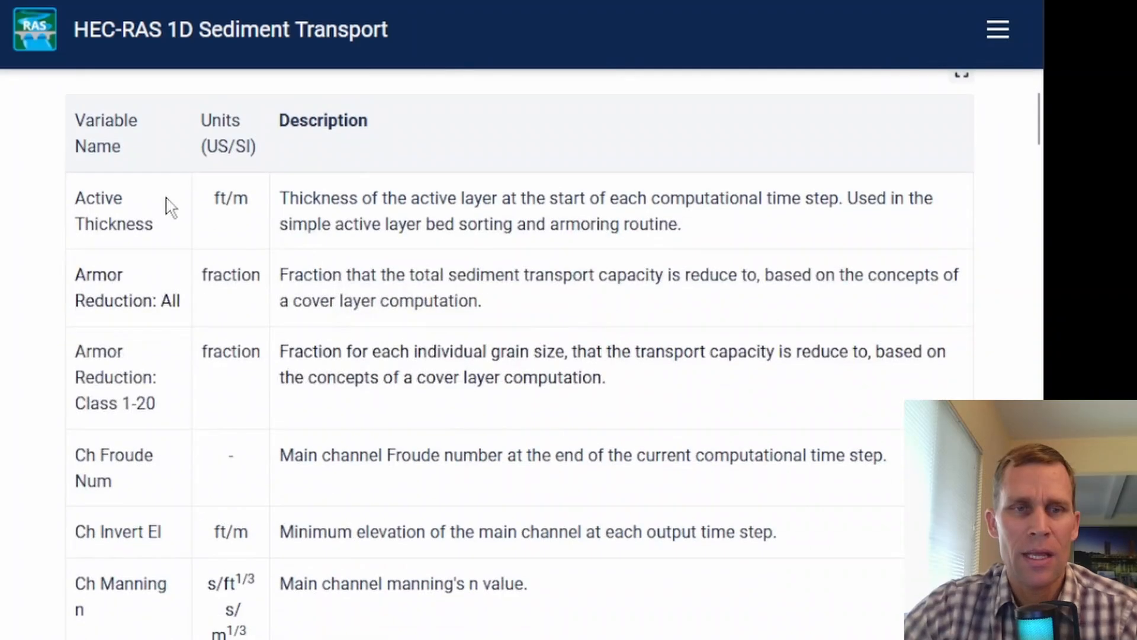
drag(71, 121, 127, 155)
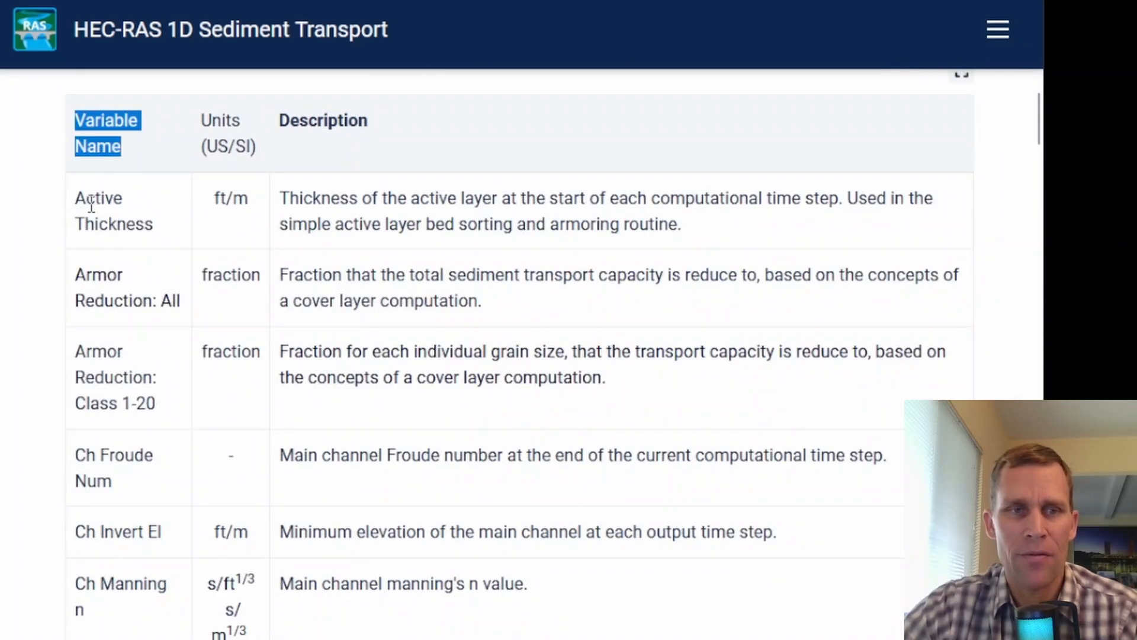
drag(211, 115, 357, 119)
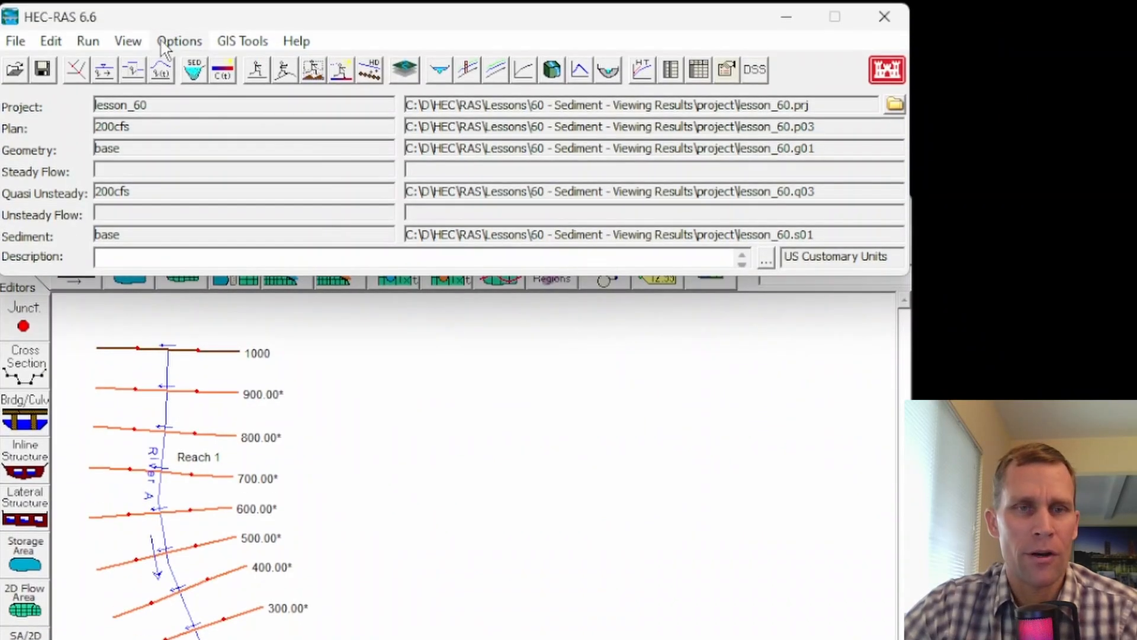
Step: Switch back to HEC-RAS, check the variable list in the sediment results viewer, and minimize the viewer
click(128, 40)
click(196, 495)
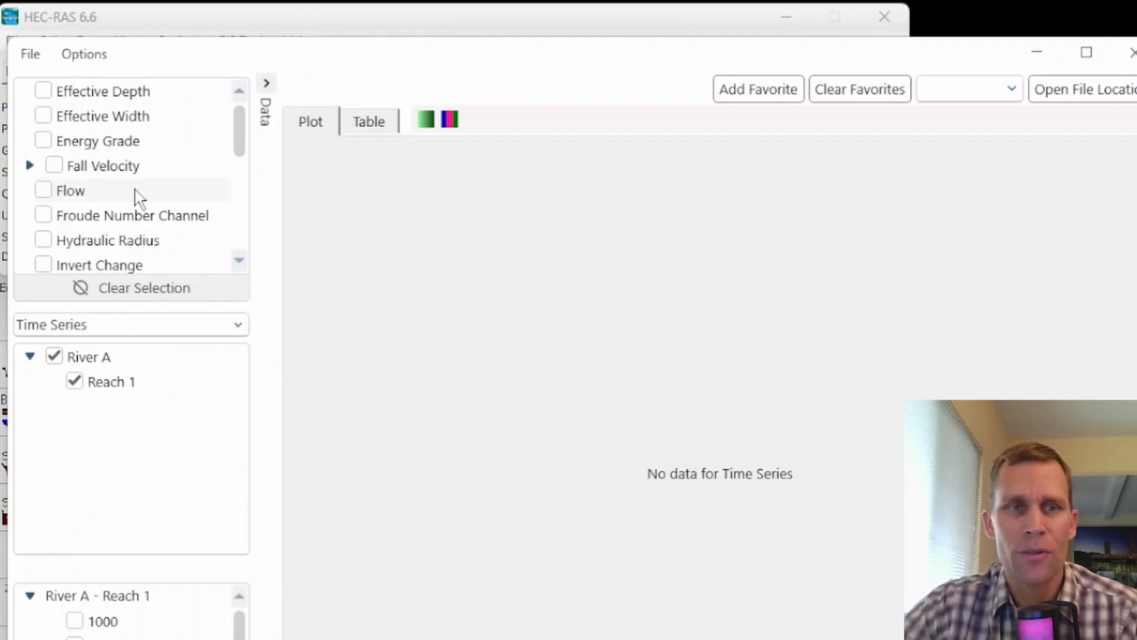
click(1037, 52)
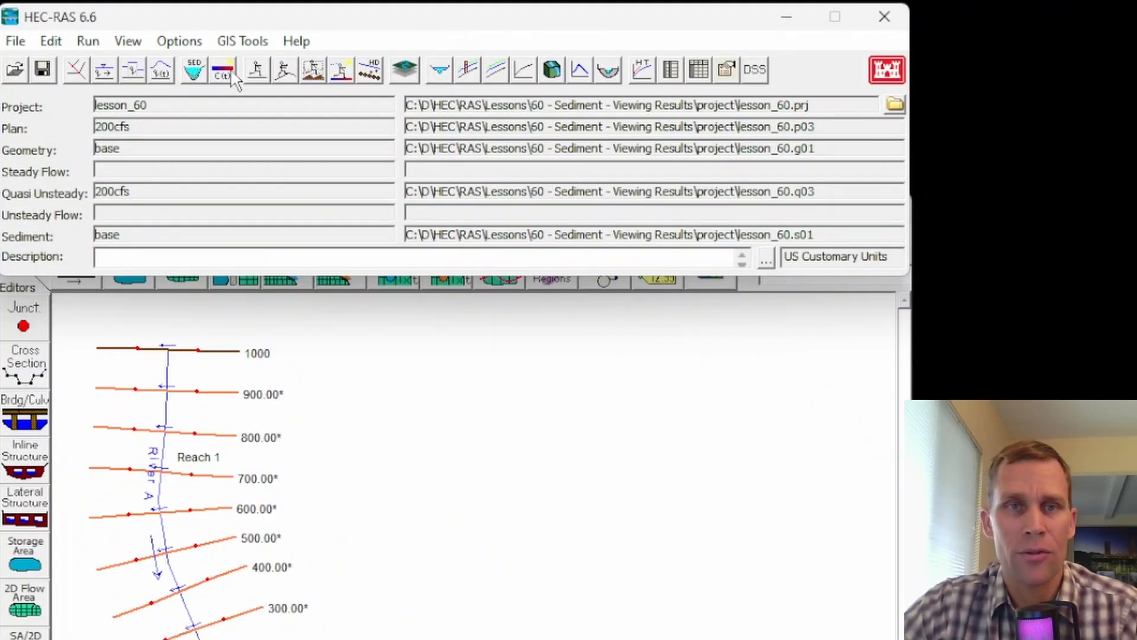
Step: Browse the customized output variables available in the Sediment Output Options of the Sediment Transport Analysis
click(313, 71)
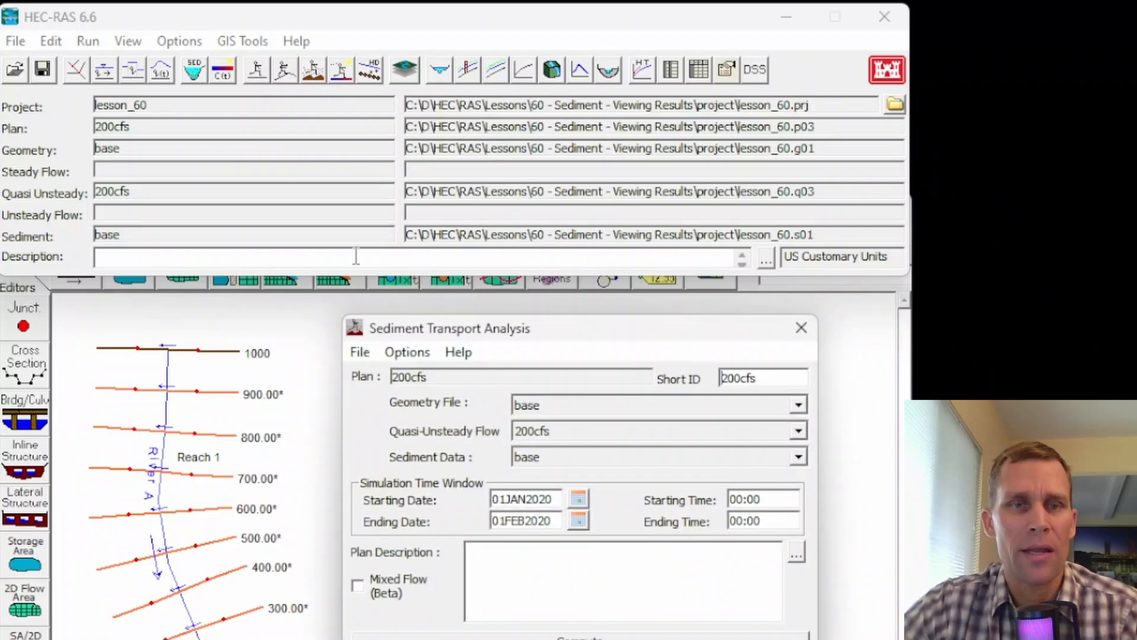
click(407, 352)
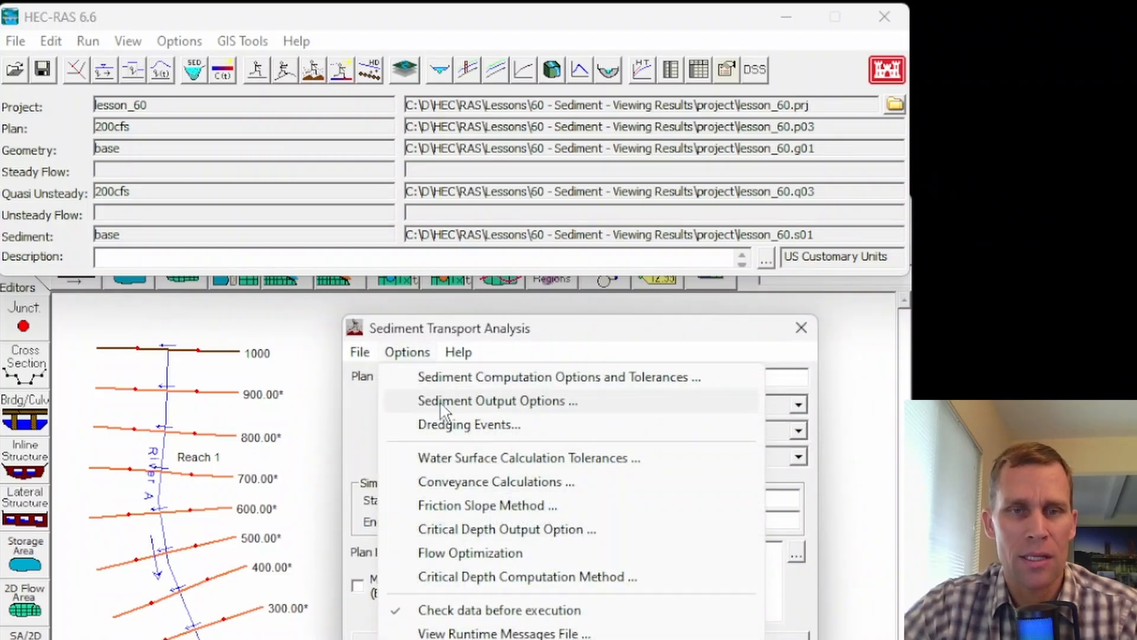
click(441, 403)
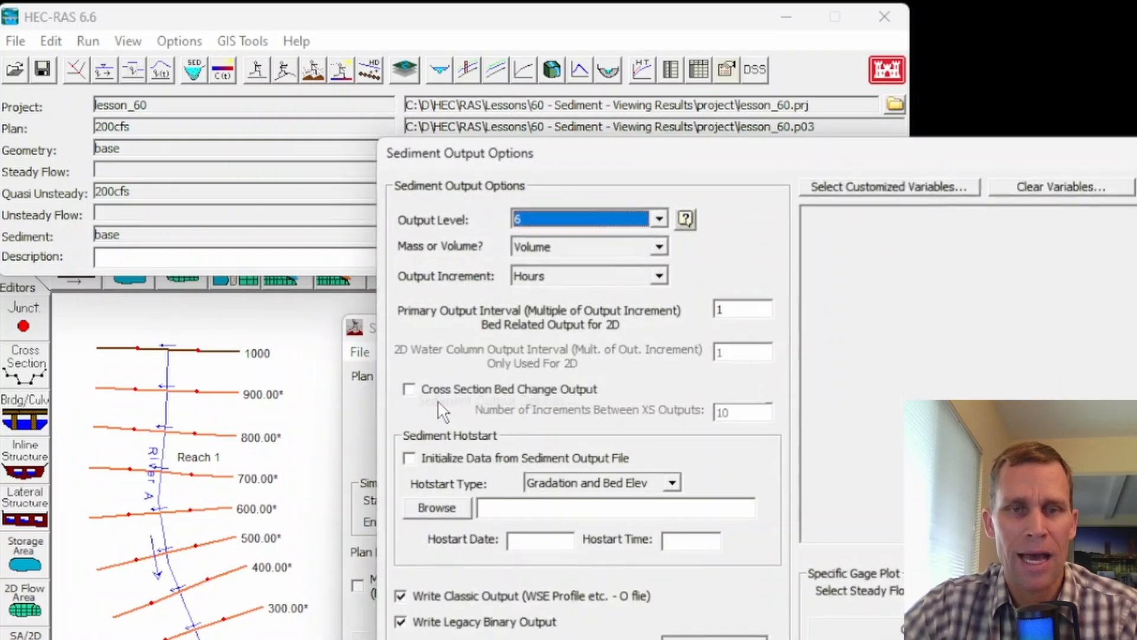
click(830, 190)
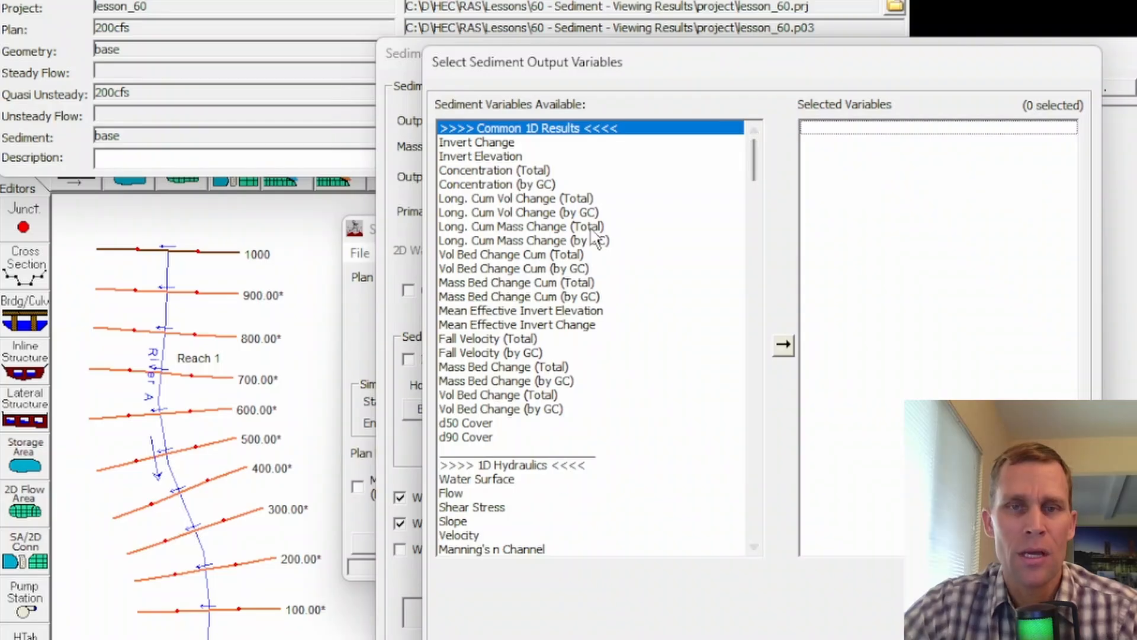
scroll(506, 348, down, 2)
scroll(506, 249, down, 20)
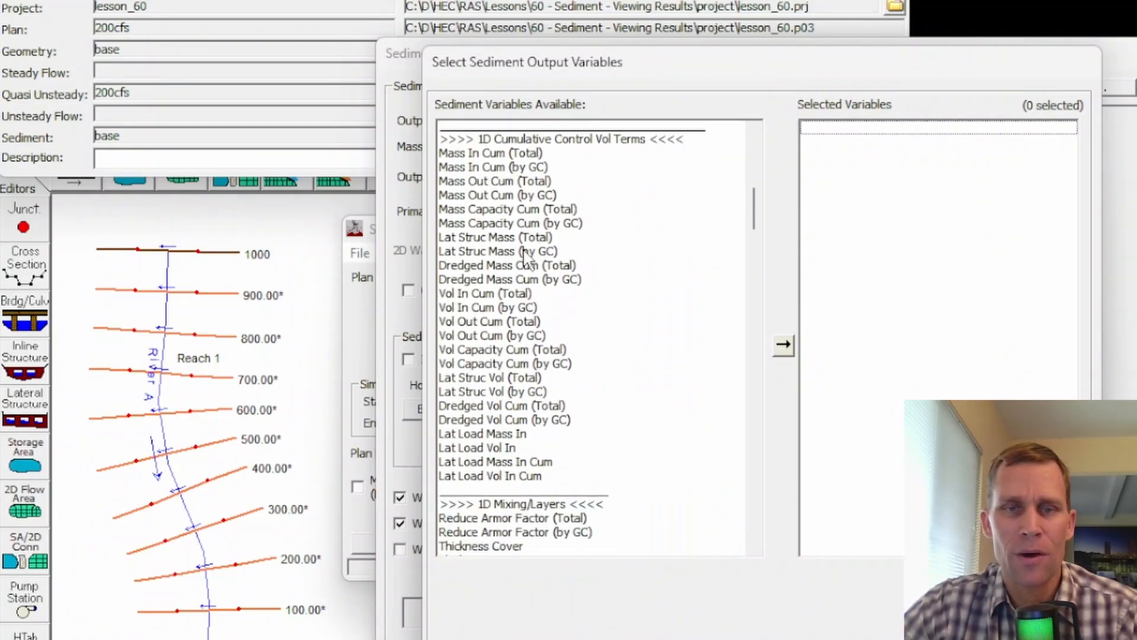
scroll(538, 306, down, 20)
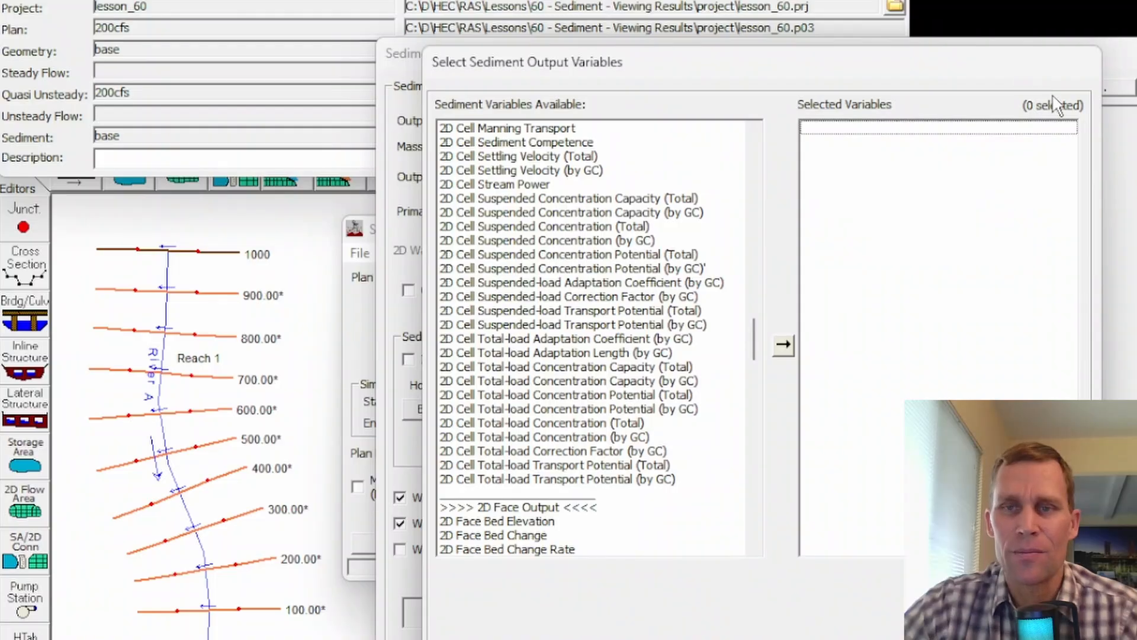
Step: Consult the output variable descriptions in the browser manual, including the d50 and d90 entries, and return to the variable selection
key(alt+Tab)
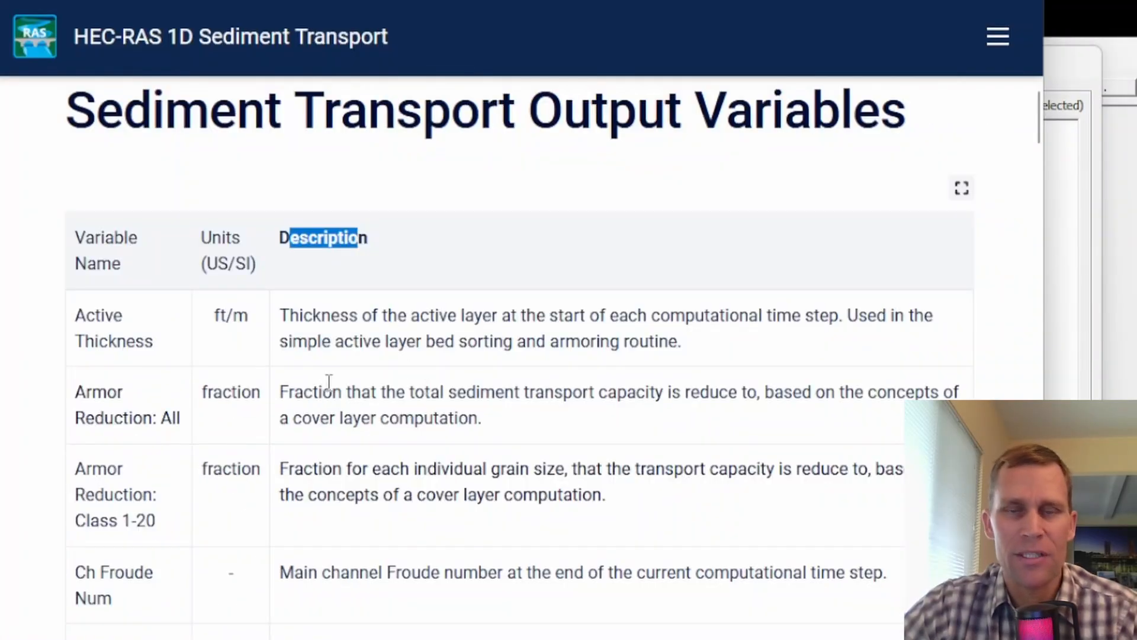
scroll(361, 392, down, 5)
scroll(362, 395, down, 8)
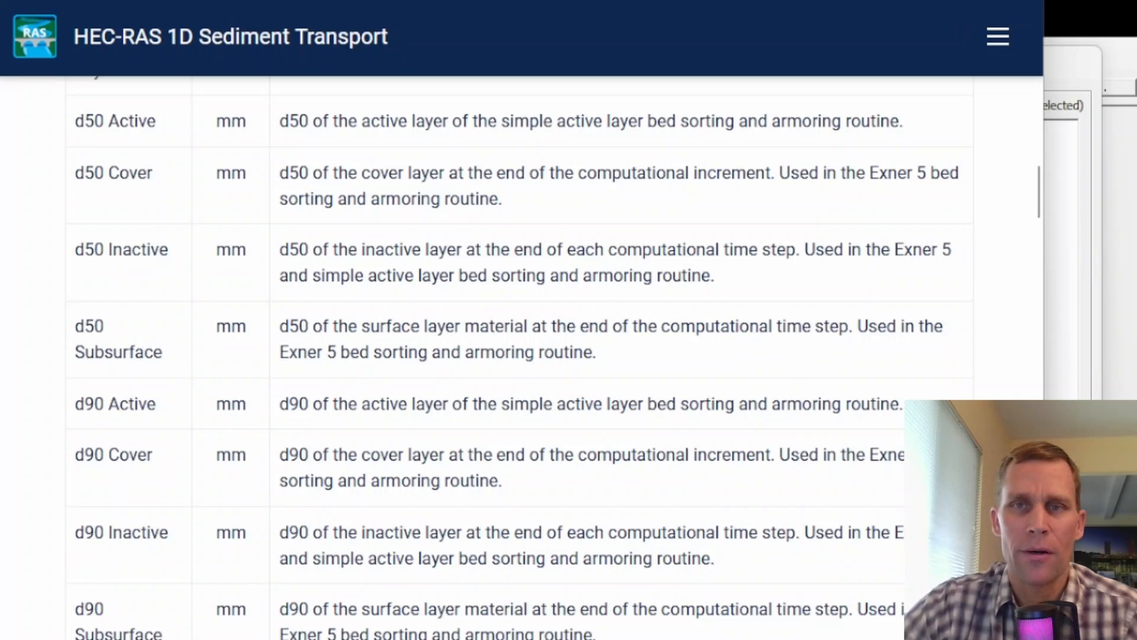
click(894, 1)
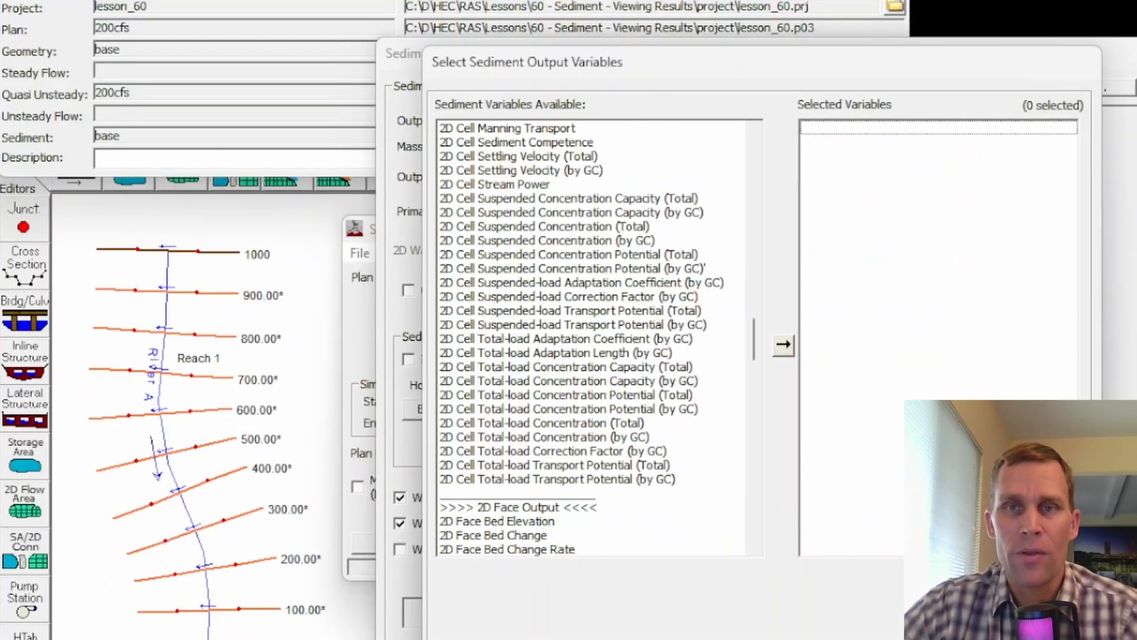
Step: Close the sediment output variable and analysis dialogs and reopen the sediment results viewer
drag(1027, 70, 939, 82)
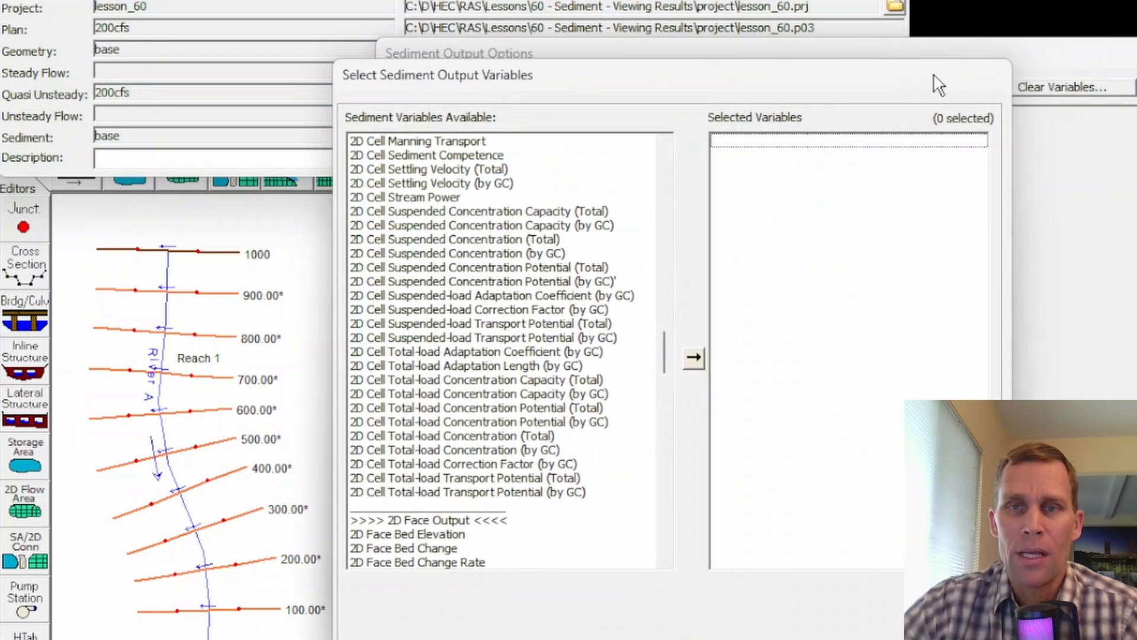
click(805, 637)
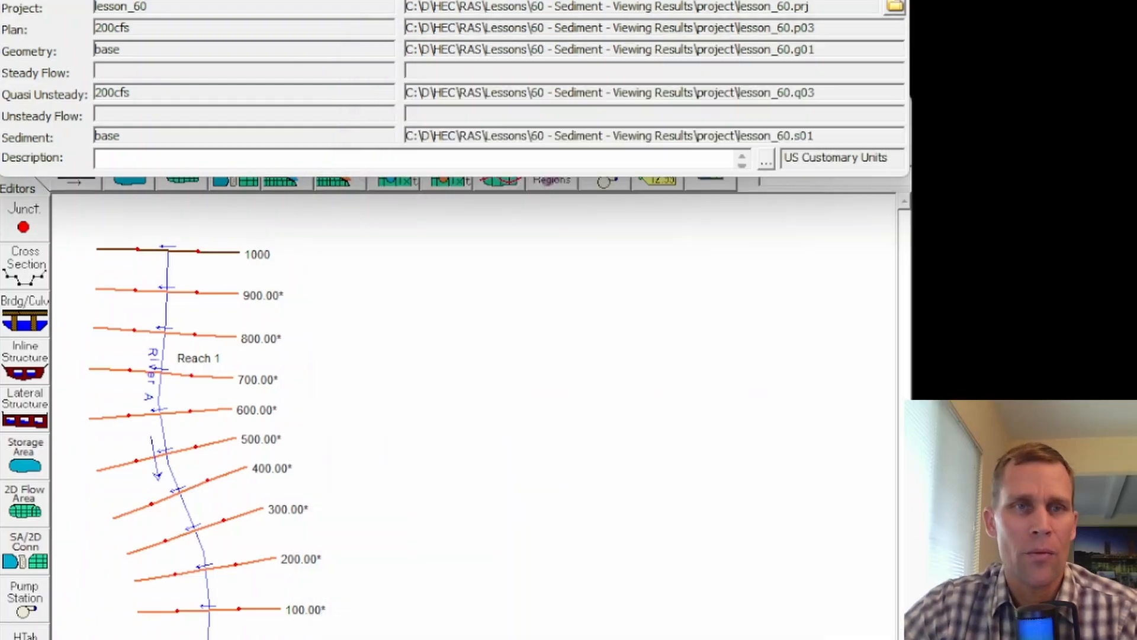
click(133, 0)
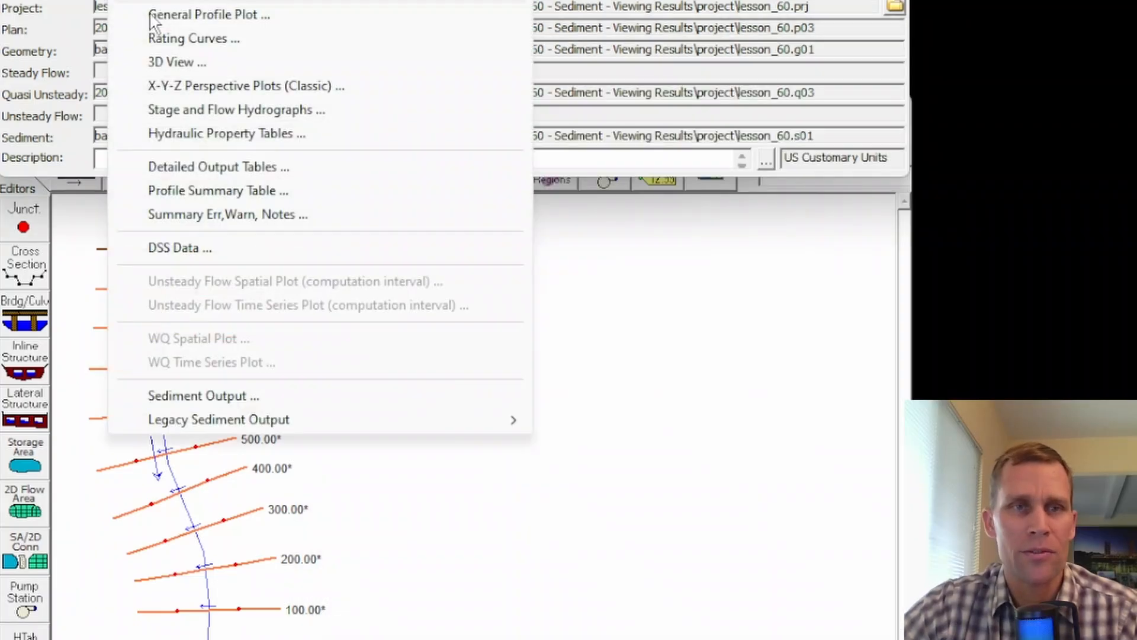
click(203, 401)
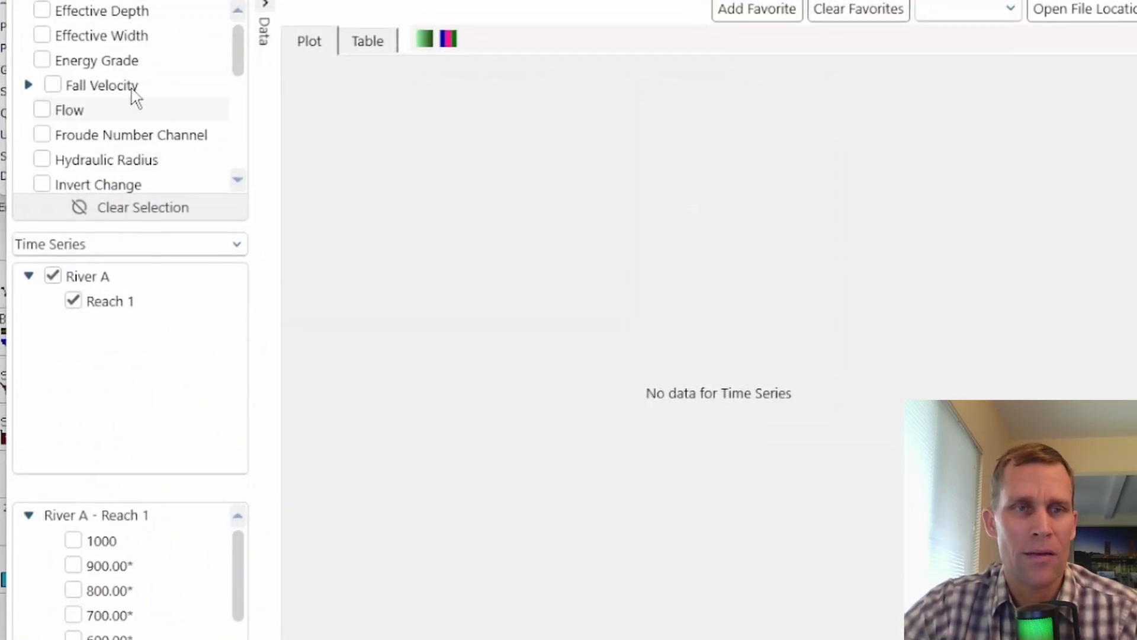
click(123, 296)
click(125, 309)
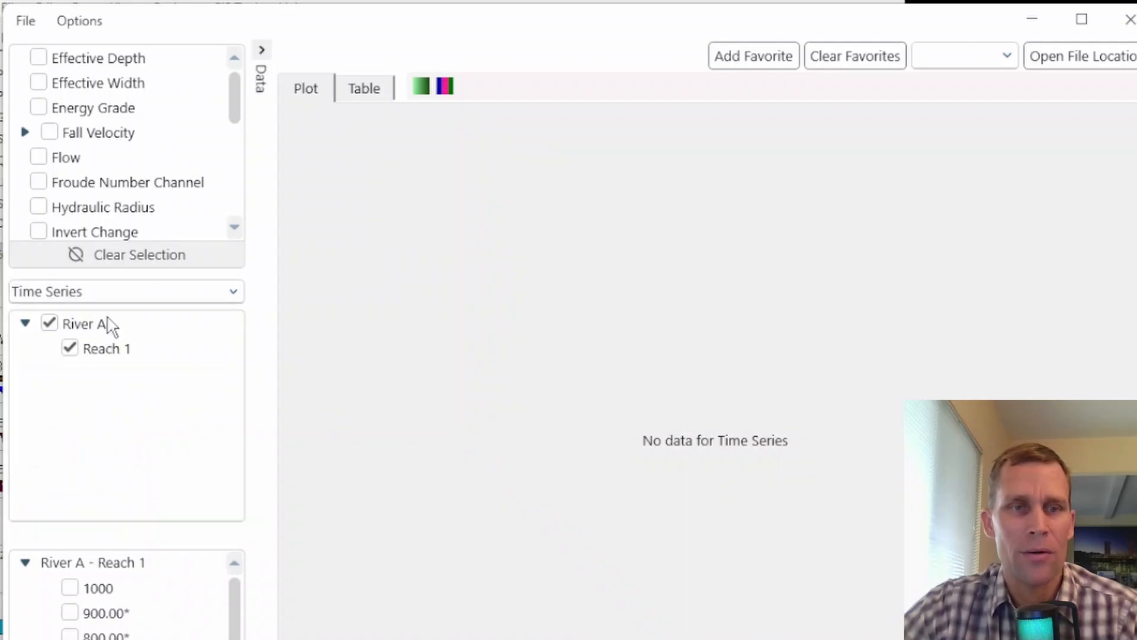